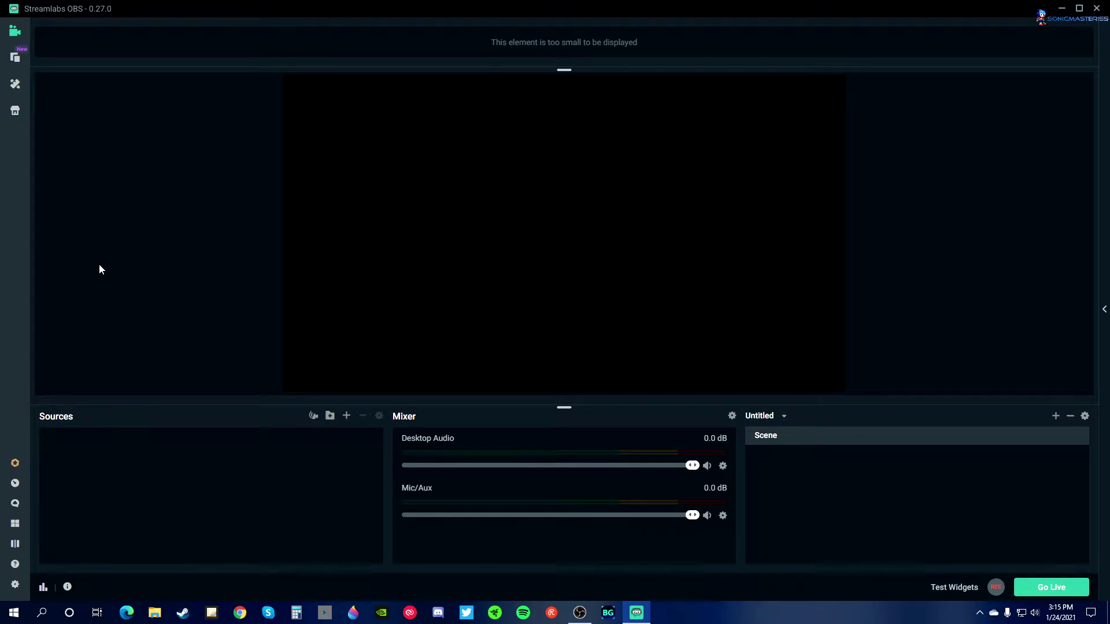
Step: Apply the editor layout with full-height side columns around one large and two small centre panes, and save it
{"action": "left_click", "coordinate": [16, 524]}
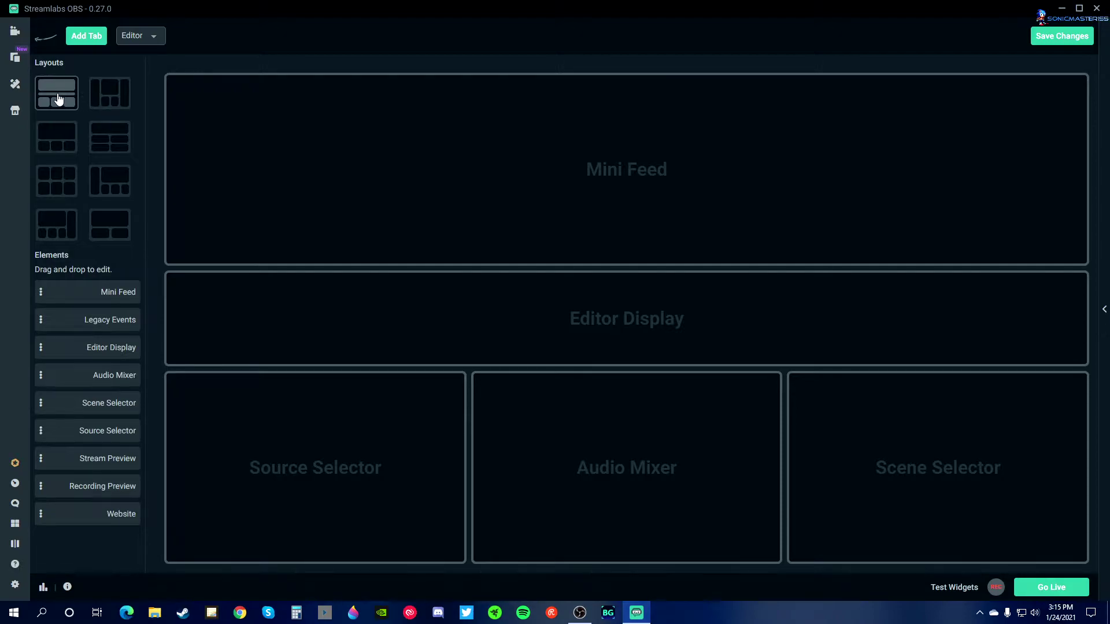
{"action": "left_click", "coordinate": [115, 98]}
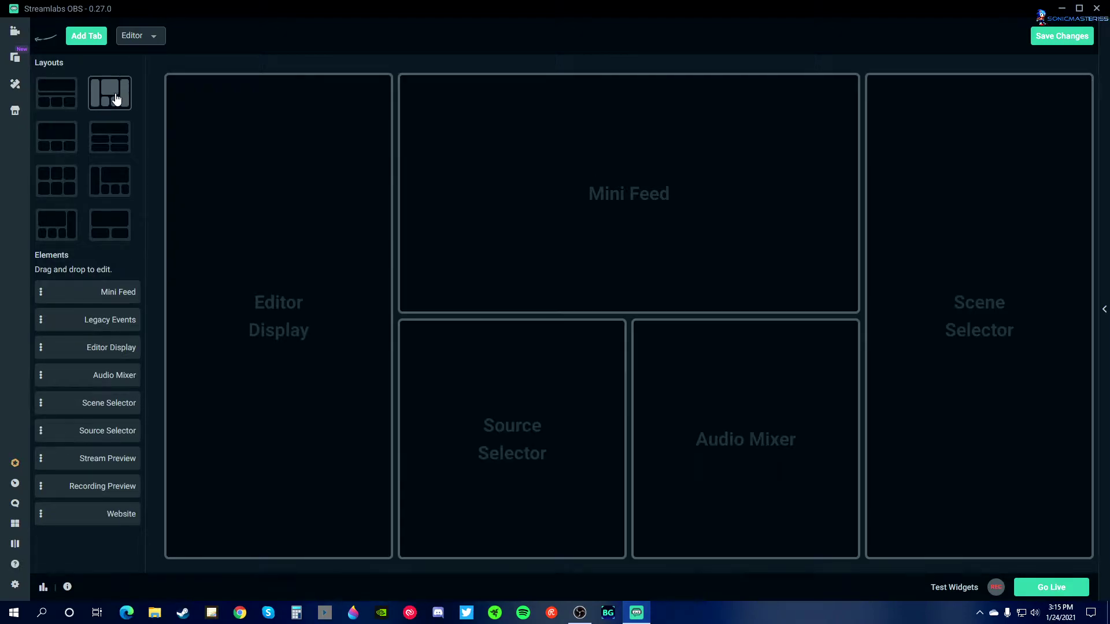
{"action": "left_click", "coordinate": [1085, 38]}
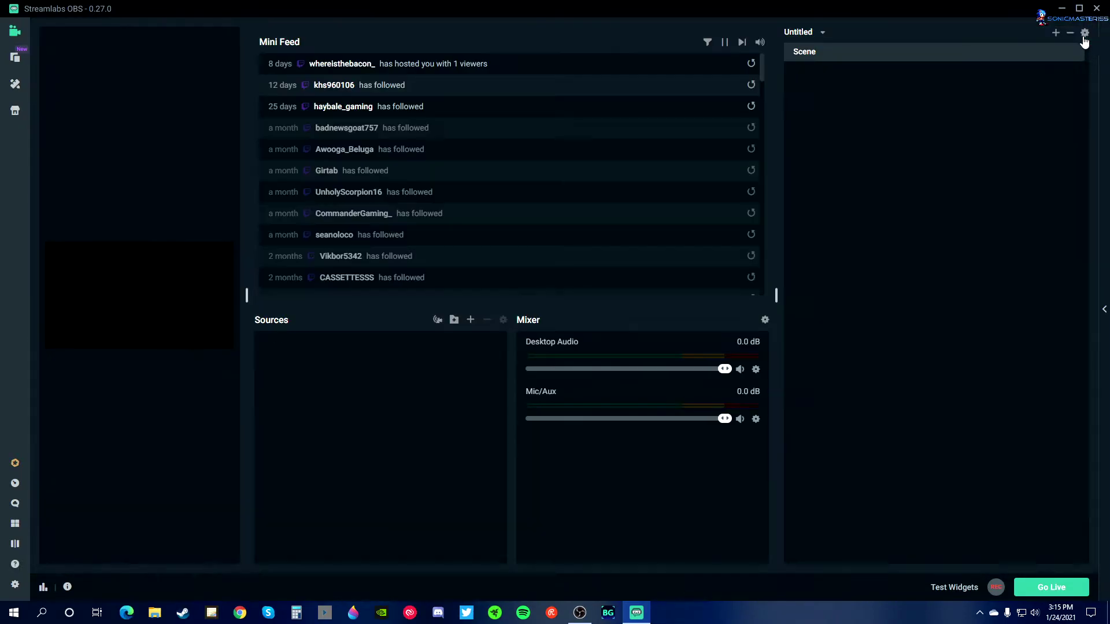
Step: Change the editor layout to one large pane above three equal panes and save the changes
{"action": "left_click", "coordinate": [14, 524]}
{"action": "left_click", "coordinate": [57, 152]}
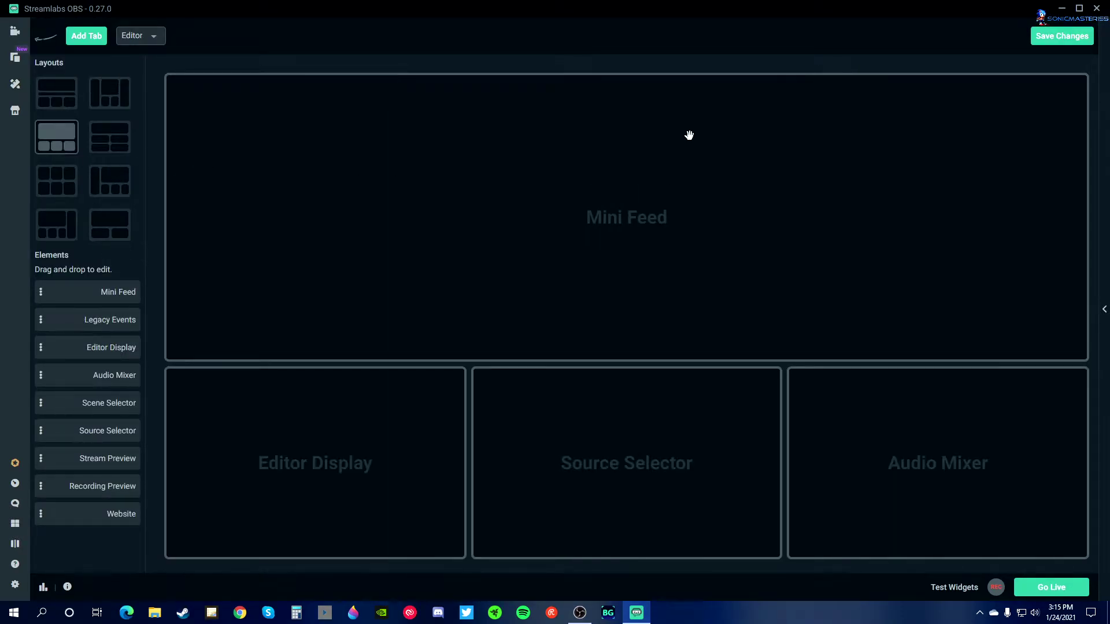
{"action": "left_click", "coordinate": [1063, 36]}
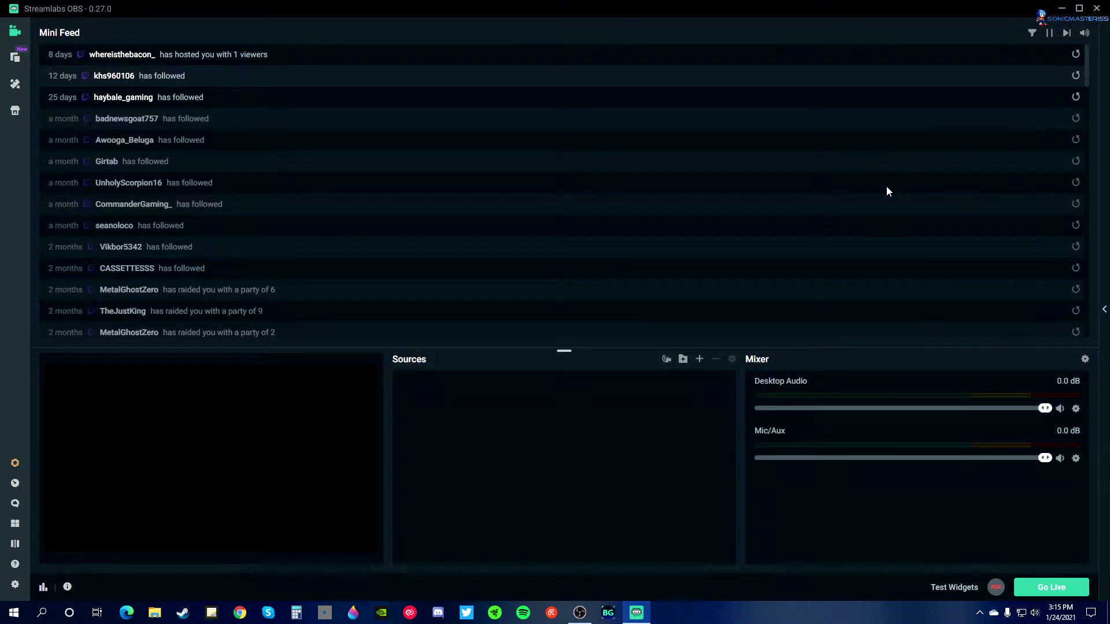
Step: Choose the layout with two full-width rows above three panes, replace Mini Feed with Legacy Events in the upper row, and save
{"action": "left_click", "coordinate": [15, 523]}
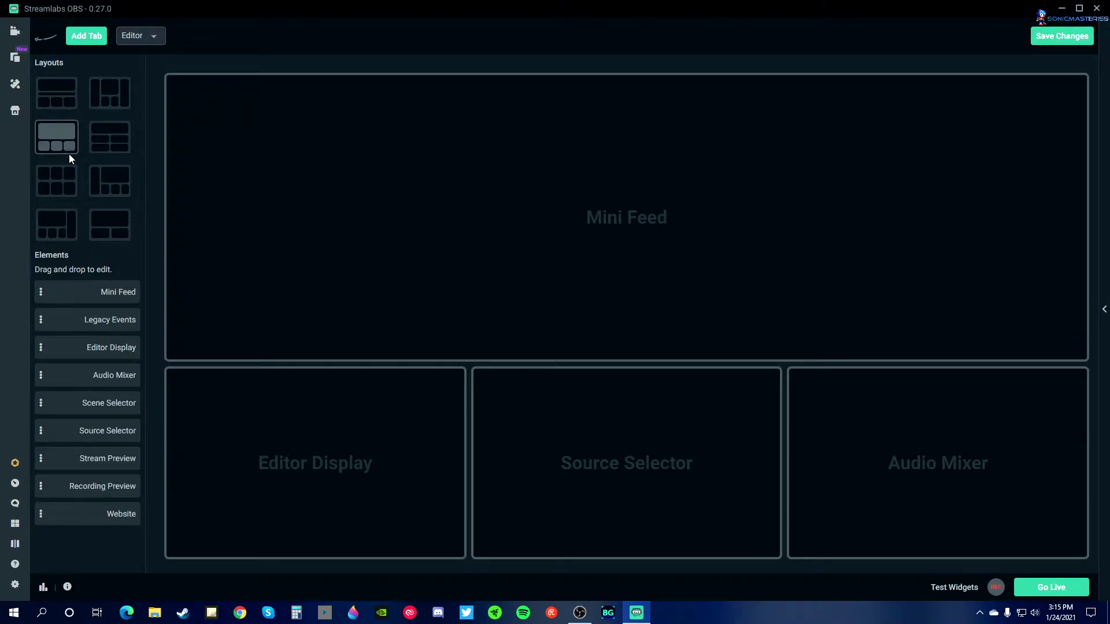
{"action": "left_click", "coordinate": [59, 105]}
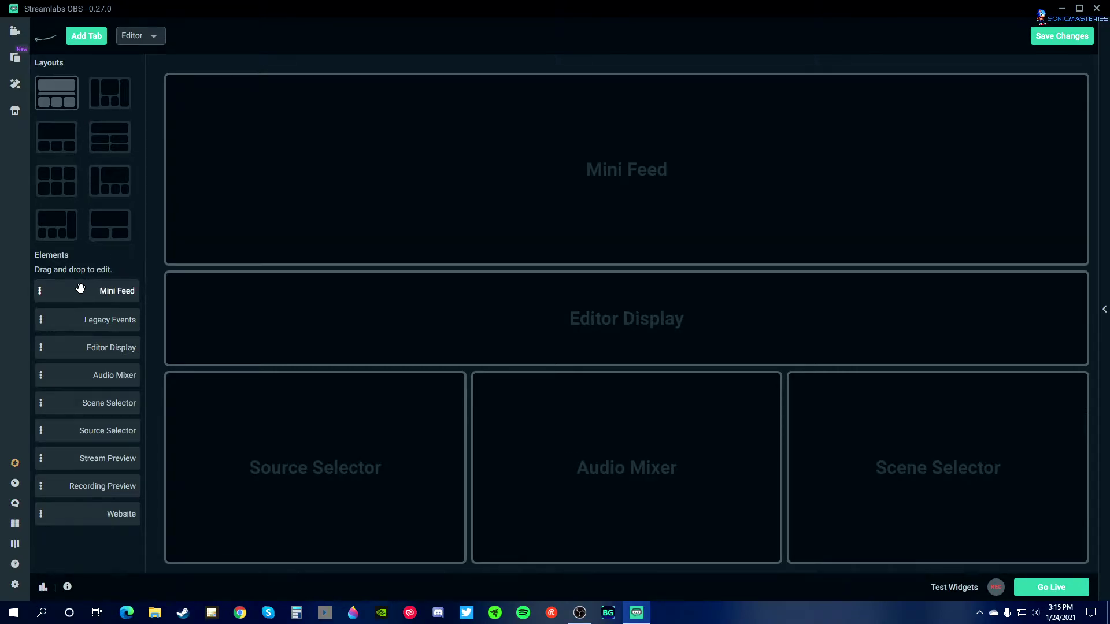
{"action": "left_click_drag", "start_coordinate": [75, 295], "coordinate": [81, 548]}
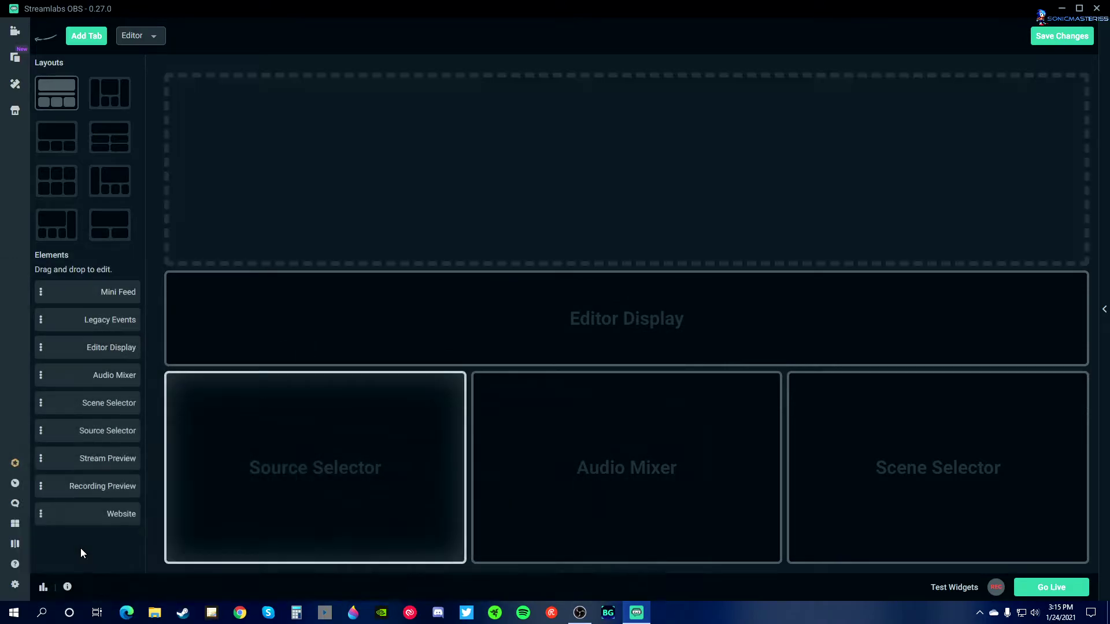
{"action": "left_click_drag", "start_coordinate": [100, 292], "coordinate": [518, 254]}
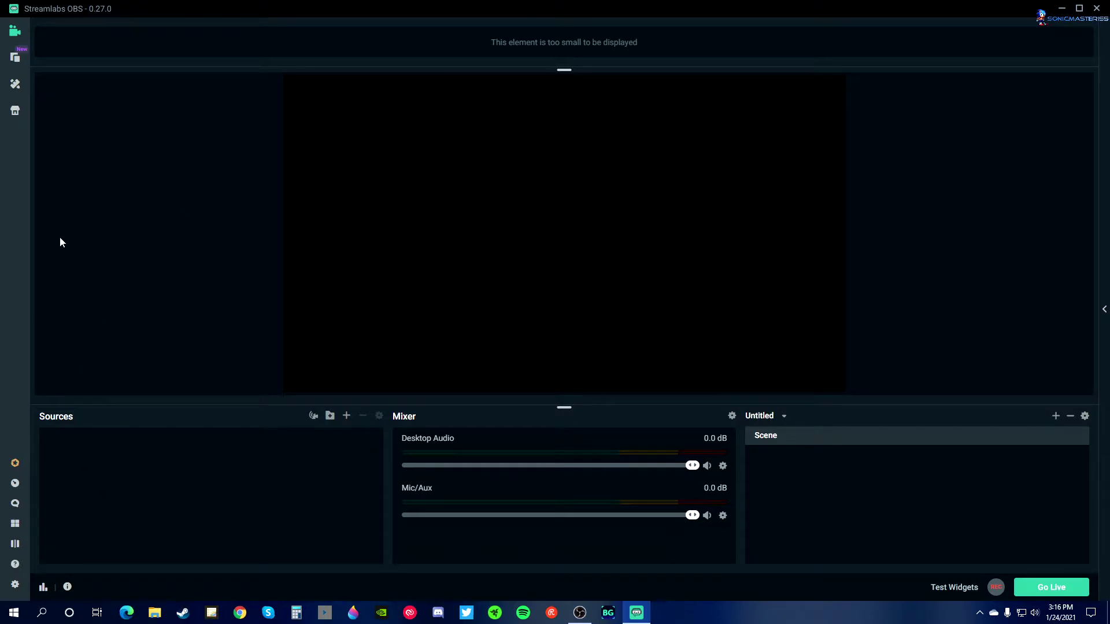
Step: Replace Legacy Events with Mini Feed in the upper row of the same editor layout and save the changes
{"action": "left_click", "coordinate": [15, 533]}
{"action": "left_click", "coordinate": [114, 96]}
{"action": "left_click", "coordinate": [53, 107]}
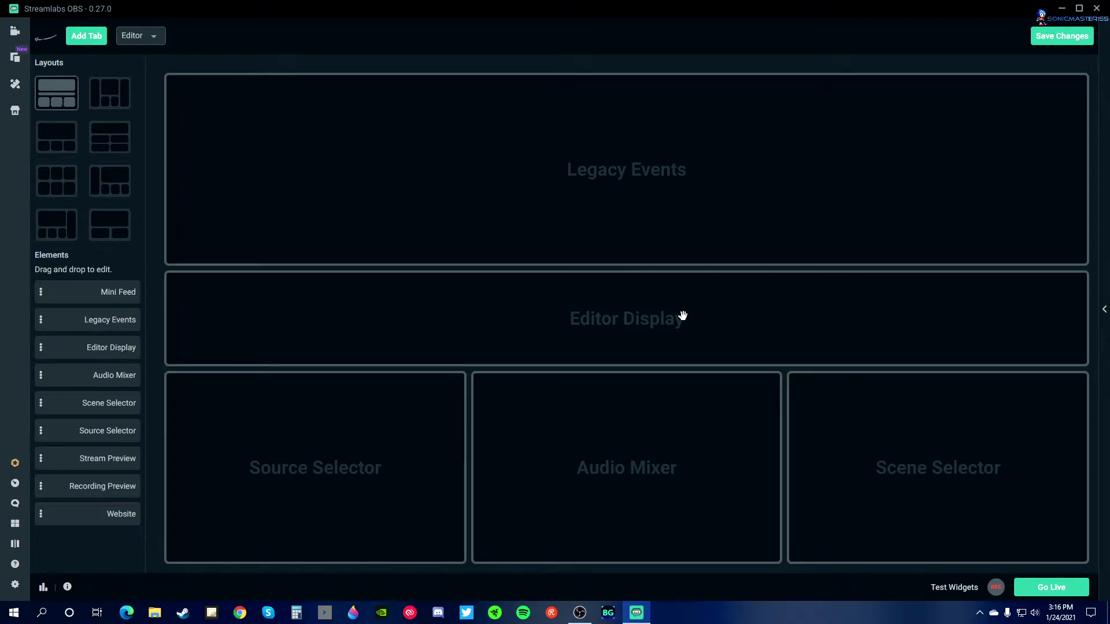
{"action": "left_click_drag", "start_coordinate": [602, 164], "coordinate": [106, 543]}
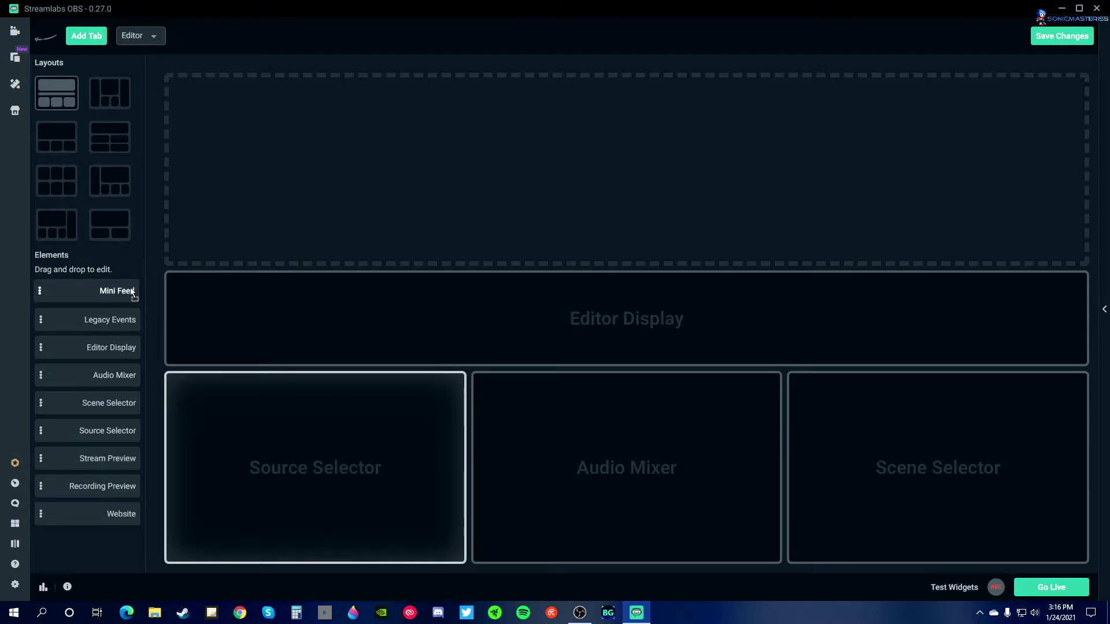
{"action": "left_click_drag", "start_coordinate": [107, 290], "coordinate": [617, 173]}
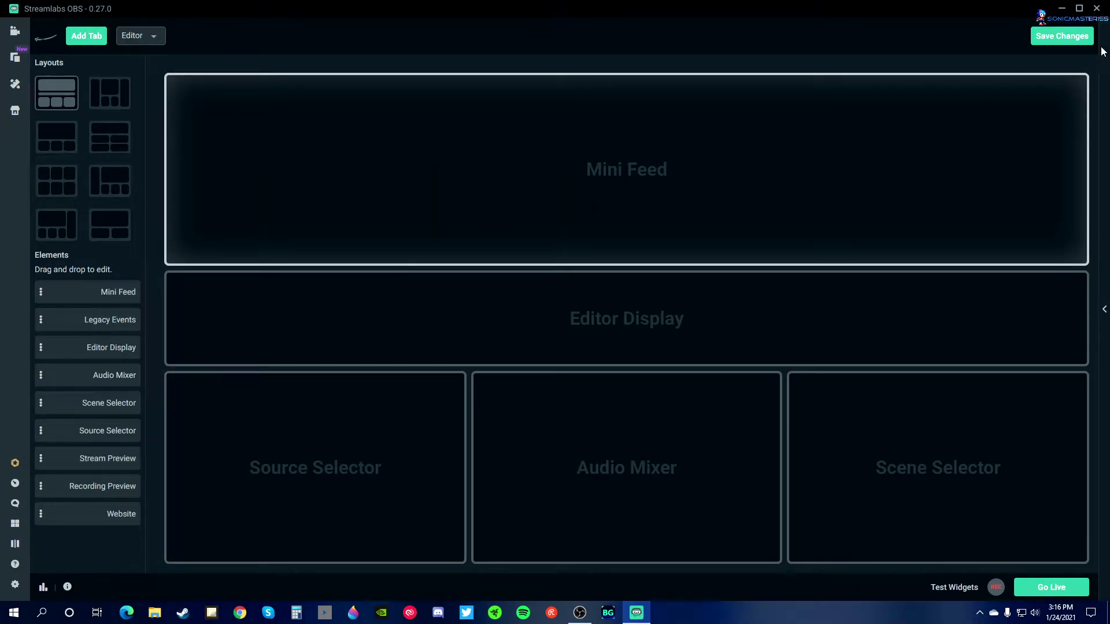
{"action": "left_click", "coordinate": [1076, 37]}
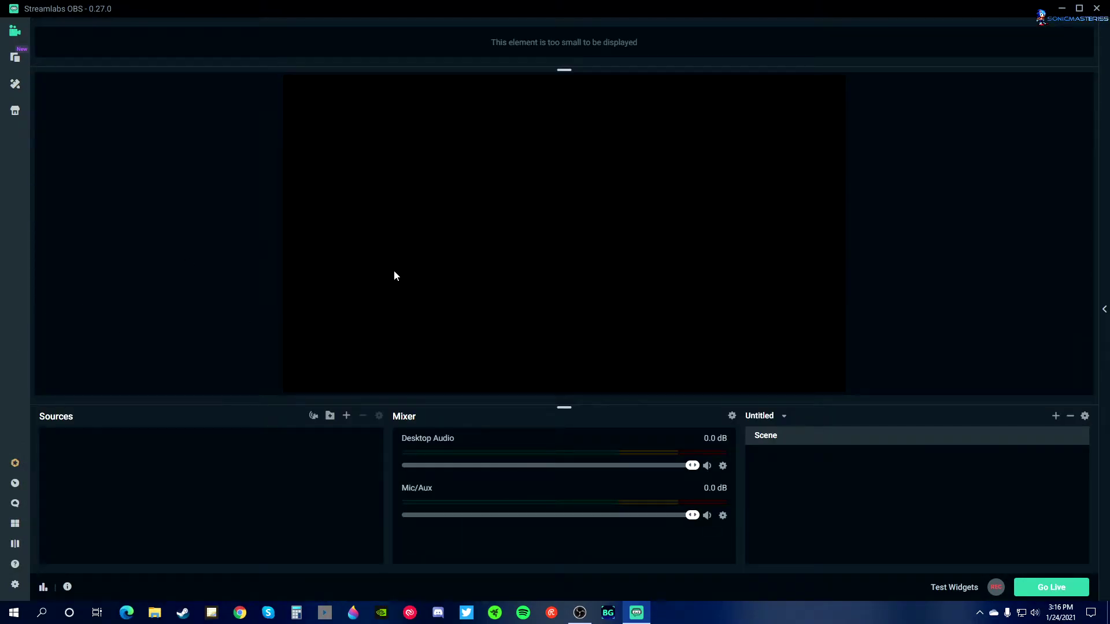
Step: Turn Studio Mode with its Edit and Live previews on and back off
{"action": "left_click", "coordinate": [15, 545]}
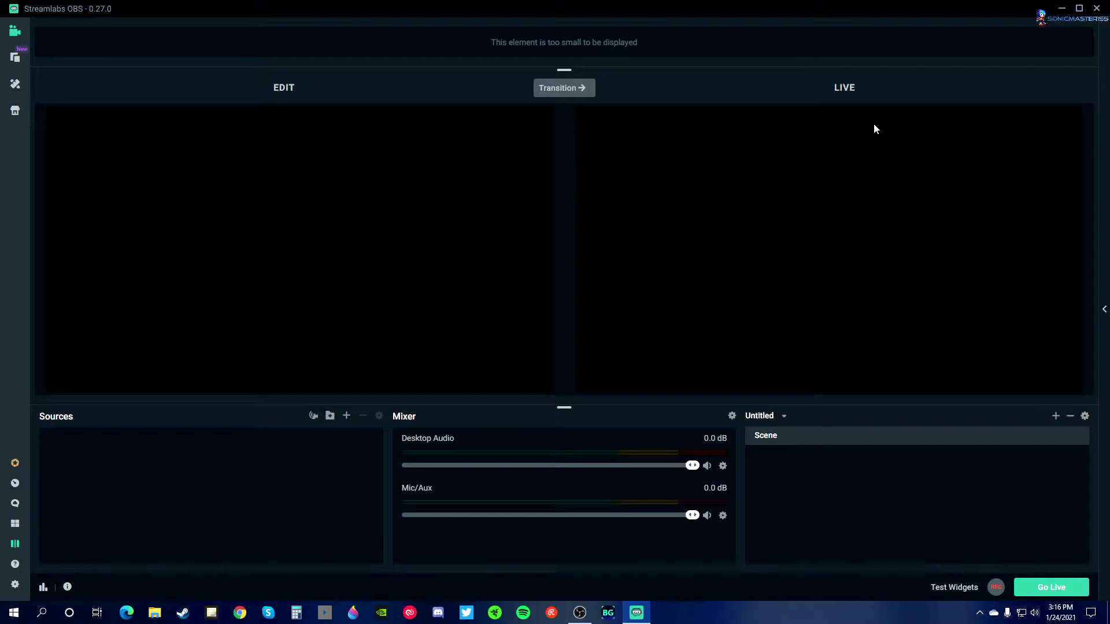
{"action": "left_click", "coordinate": [16, 550]}
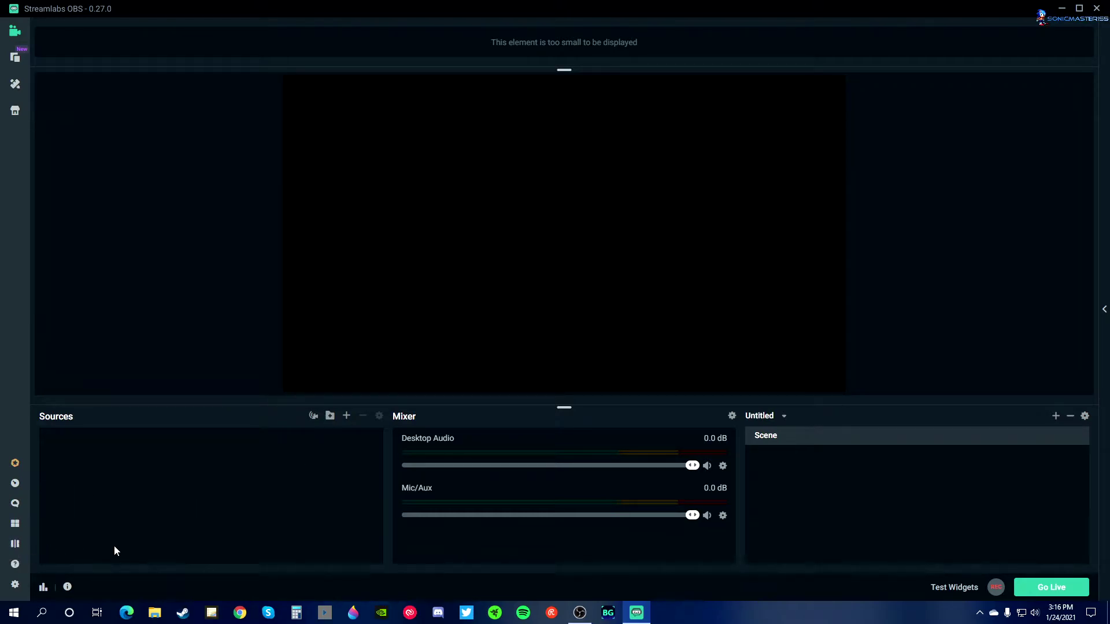
Step: Open the Streamlabs support page in the browser, look through its help articles, and return to Streamlabs OBS
{"action": "left_click", "coordinate": [14, 565]}
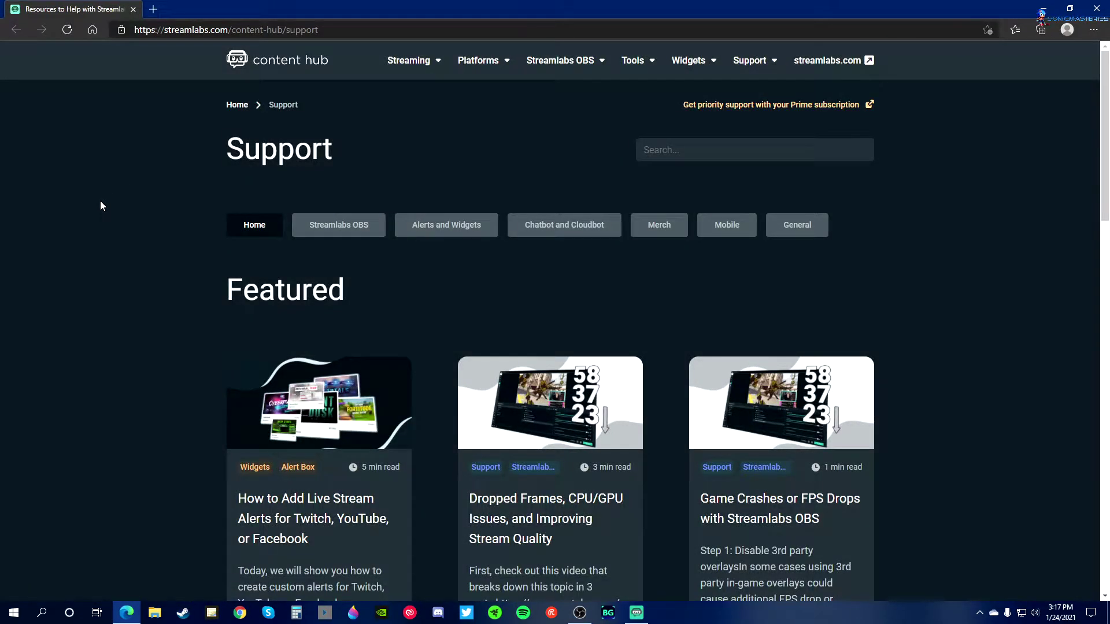
{"action": "scroll", "coordinate": [99, 200], "scroll_direction": "down", "scroll_amount": 10}
{"action": "scroll", "coordinate": [98, 214], "scroll_direction": "down", "scroll_amount": 5}
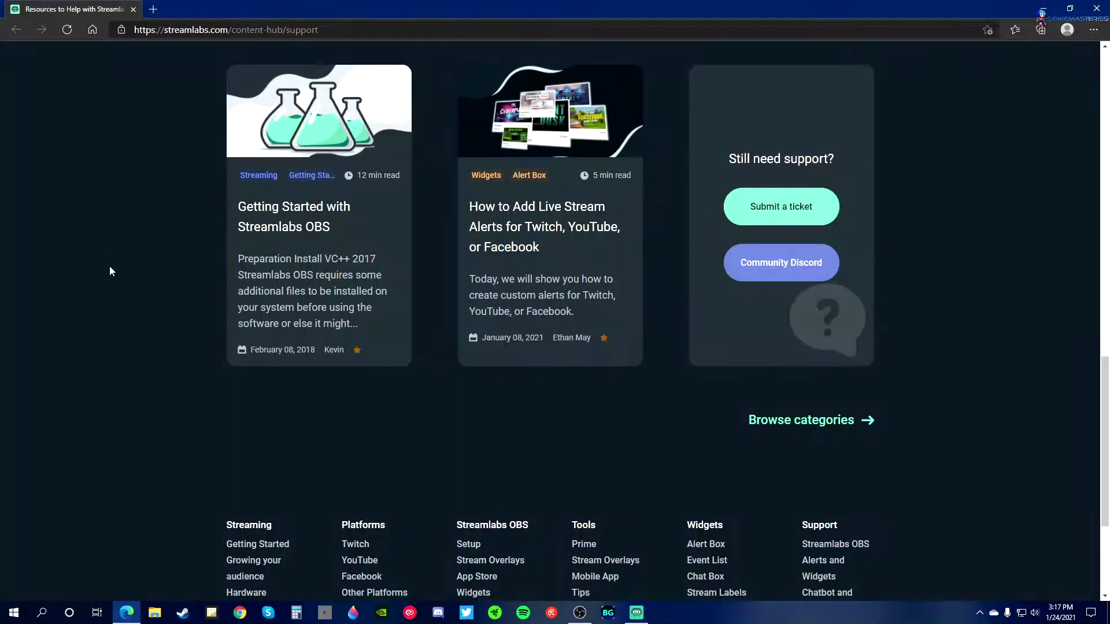
{"action": "scroll", "coordinate": [104, 272], "scroll_direction": "down", "scroll_amount": 4}
{"action": "scroll", "coordinate": [107, 285], "scroll_direction": "up", "scroll_amount": 5}
{"action": "scroll", "coordinate": [115, 280], "scroll_direction": "up", "scroll_amount": 10}
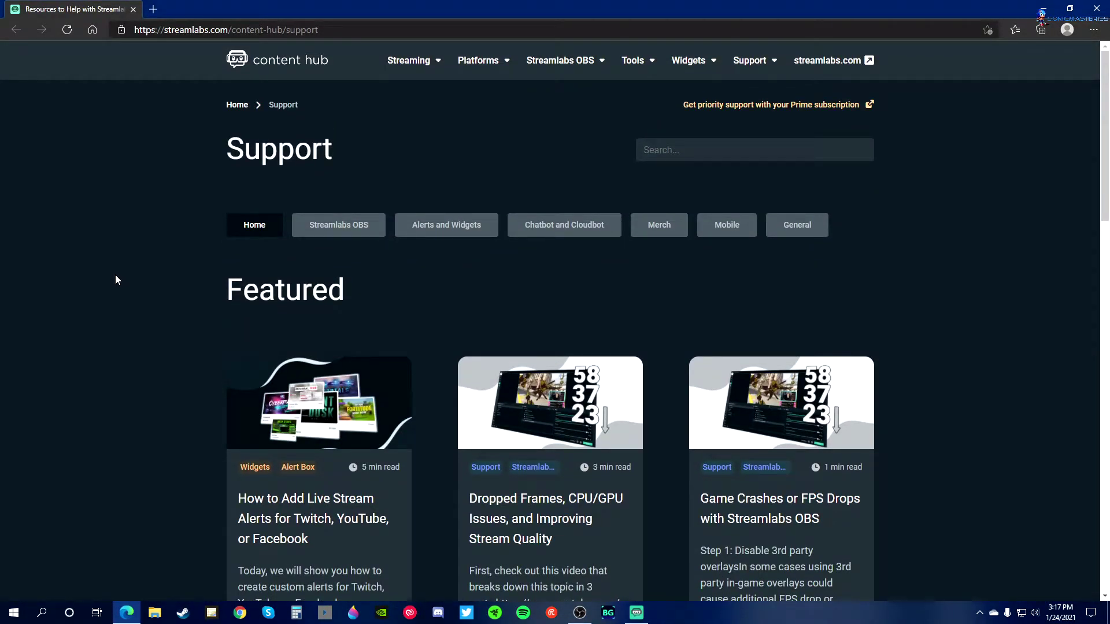
{"action": "key", "text": "alt+Tab"}
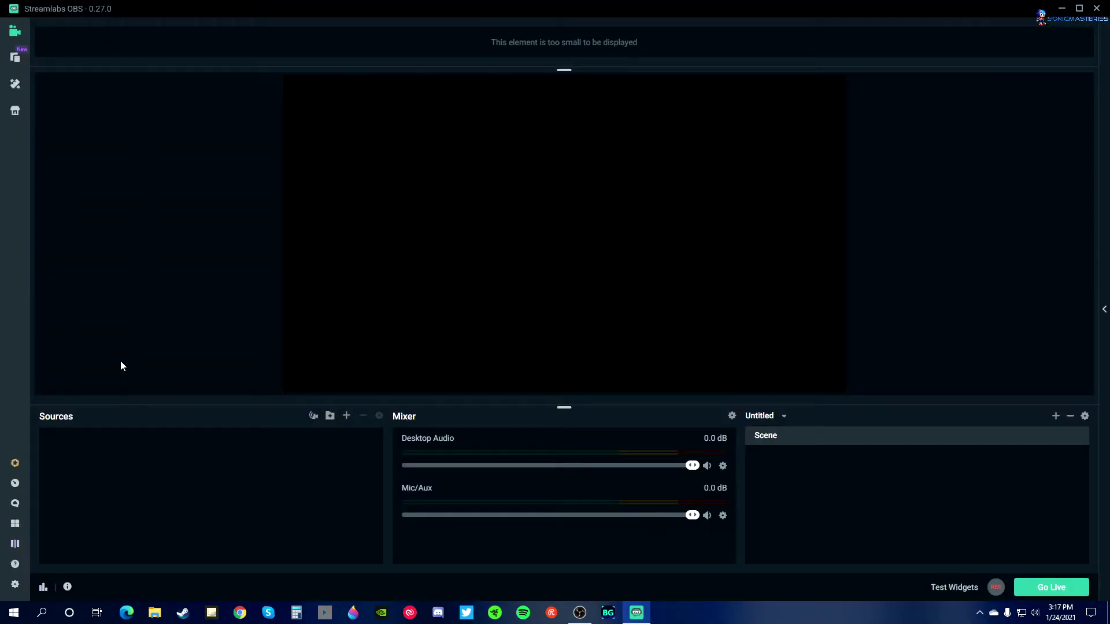
Step: View the stream's performance metrics and close the window
{"action": "left_click", "coordinate": [43, 588]}
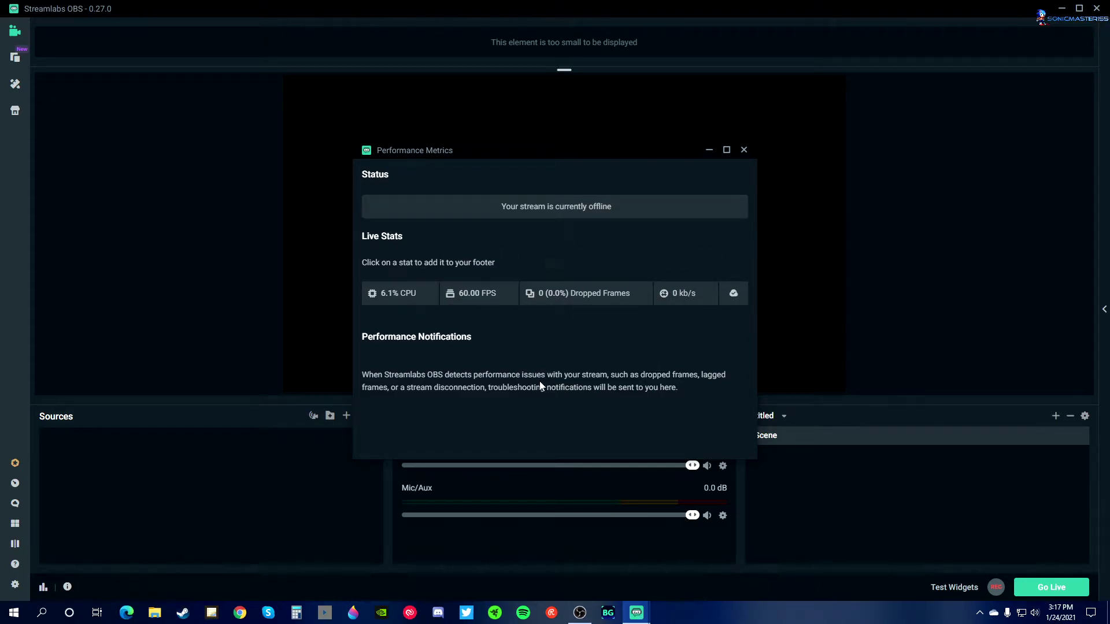
{"action": "left_click", "coordinate": [744, 150]}
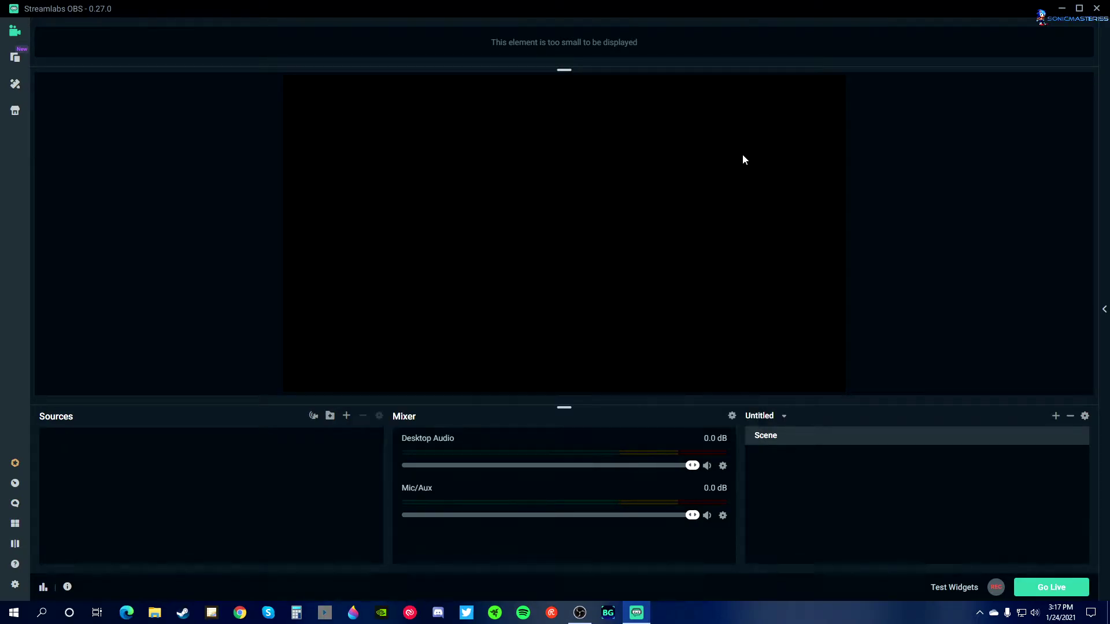
Step: Open the settings and review the General options and the Stream destinations
{"action": "left_click", "coordinate": [15, 585]}
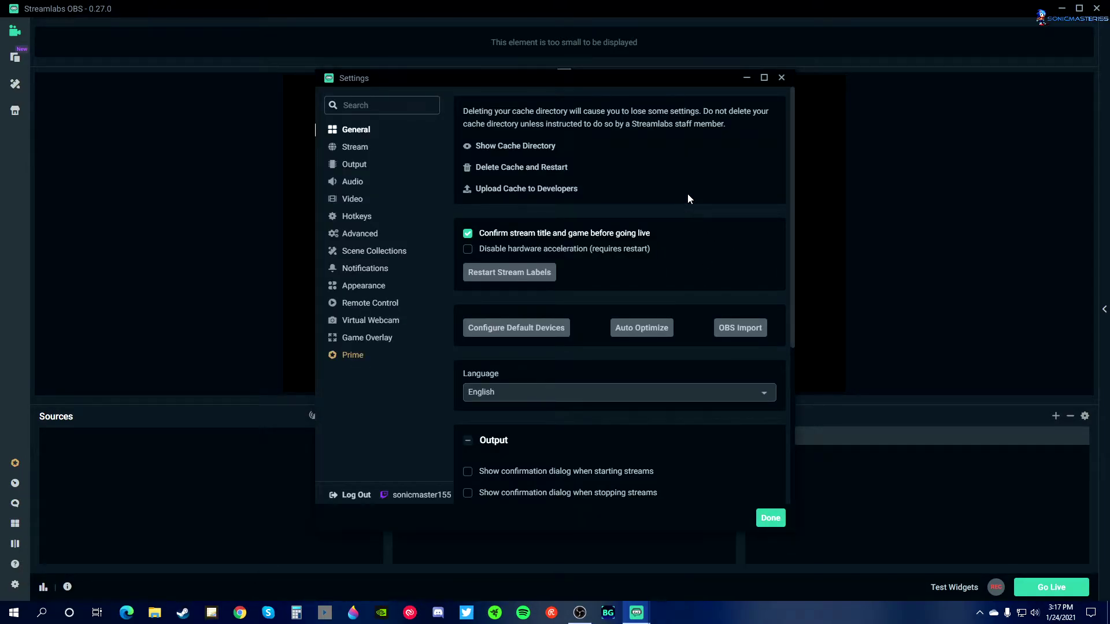
{"action": "scroll", "coordinate": [658, 192], "scroll_direction": "down", "scroll_amount": 2}
{"action": "scroll", "coordinate": [656, 196], "scroll_direction": "down", "scroll_amount": 3}
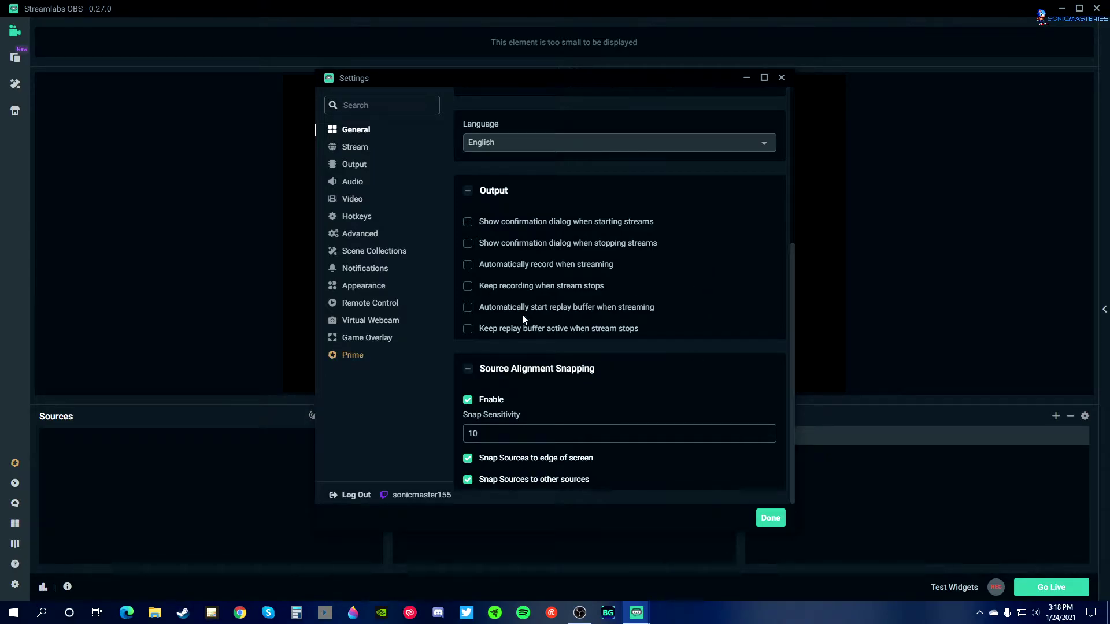
{"action": "left_click", "coordinate": [351, 153]}
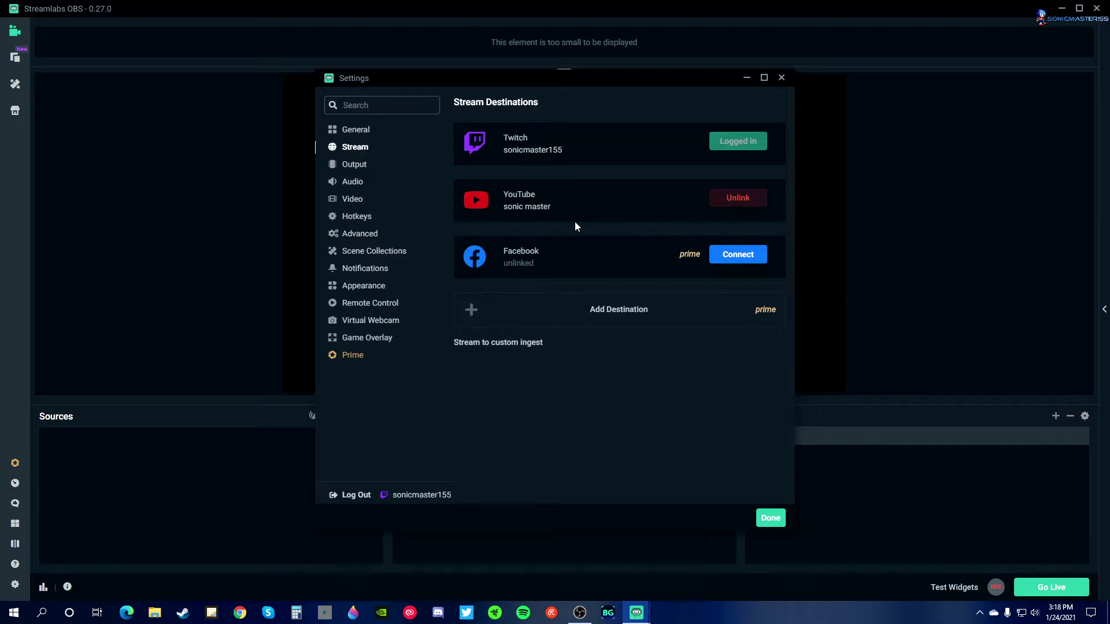
Step: Examine the streaming, recording and replay buffer options in the Output settings with the output mode on Simple
{"action": "left_click", "coordinate": [358, 166]}
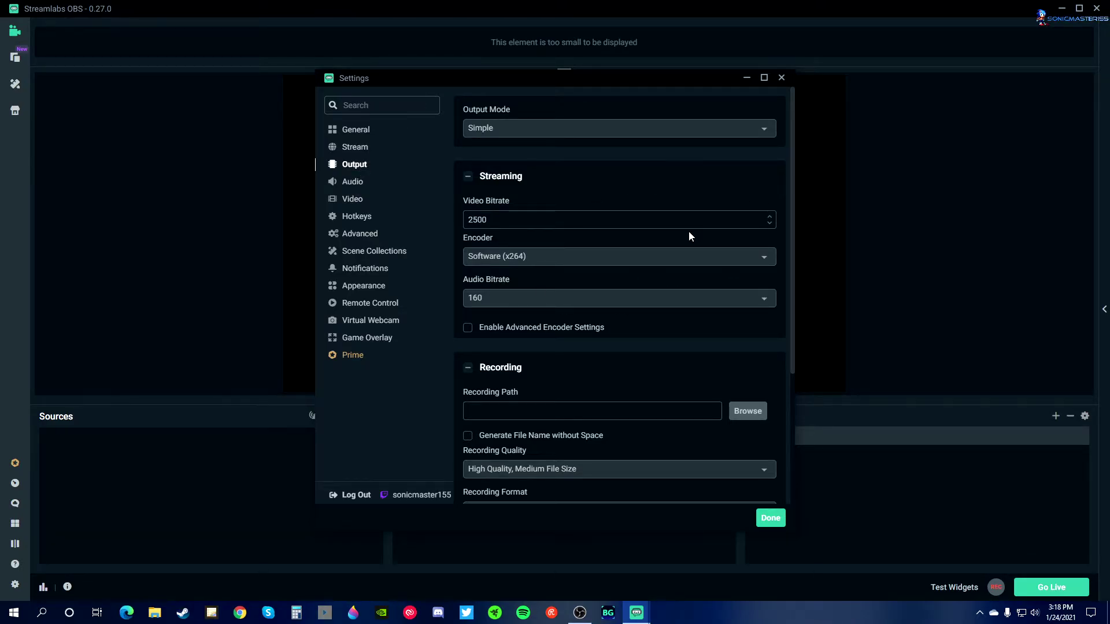
{"action": "left_click", "coordinate": [467, 128]}
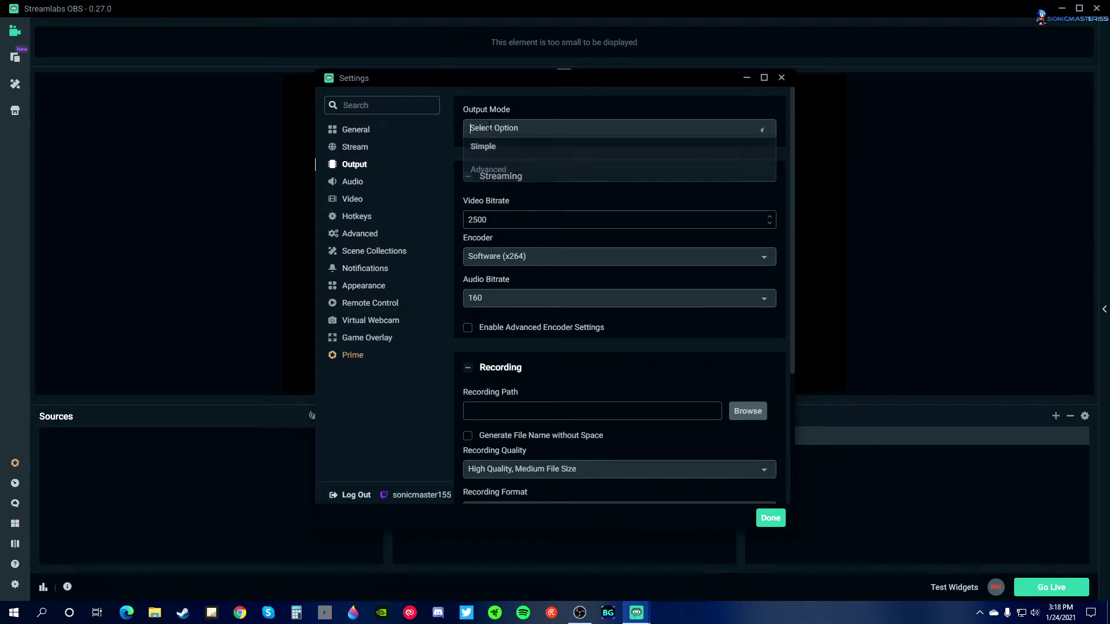
{"action": "left_click", "coordinate": [504, 153]}
{"action": "scroll", "coordinate": [585, 231], "scroll_direction": "down", "scroll_amount": 5}
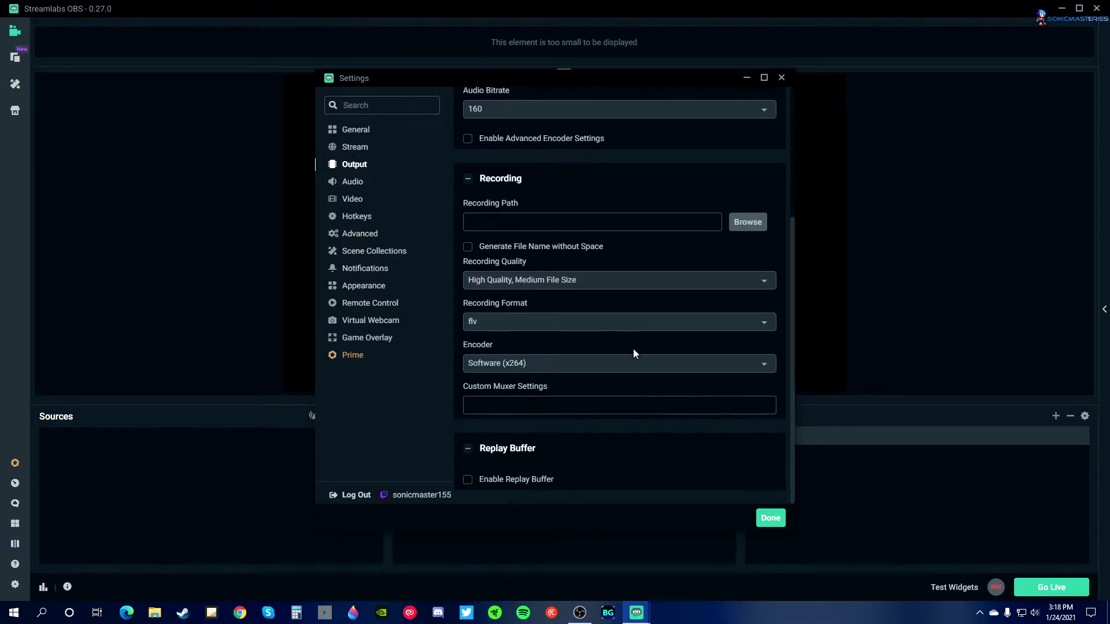
{"action": "scroll", "coordinate": [630, 342], "scroll_direction": "up", "scroll_amount": 3}
Step: Switch the output mode to Advanced, look over its streaming encoder options, and return the mode to Simple
{"action": "left_click", "coordinate": [539, 129]}
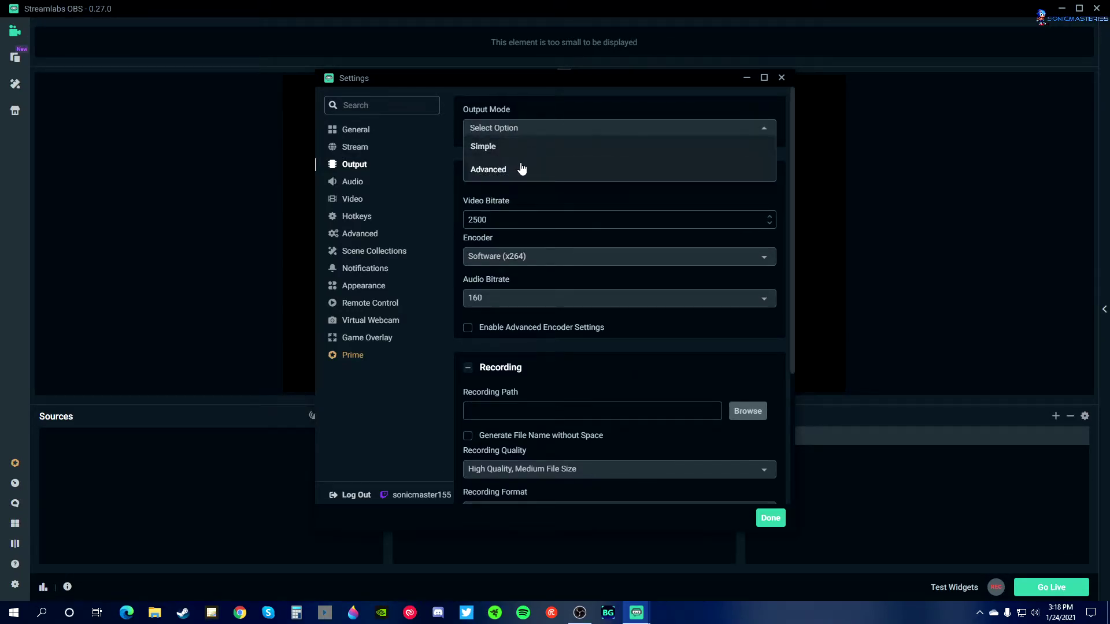
{"action": "left_click", "coordinate": [575, 174]}
{"action": "scroll", "coordinate": [577, 174], "scroll_direction": "down", "scroll_amount": 2}
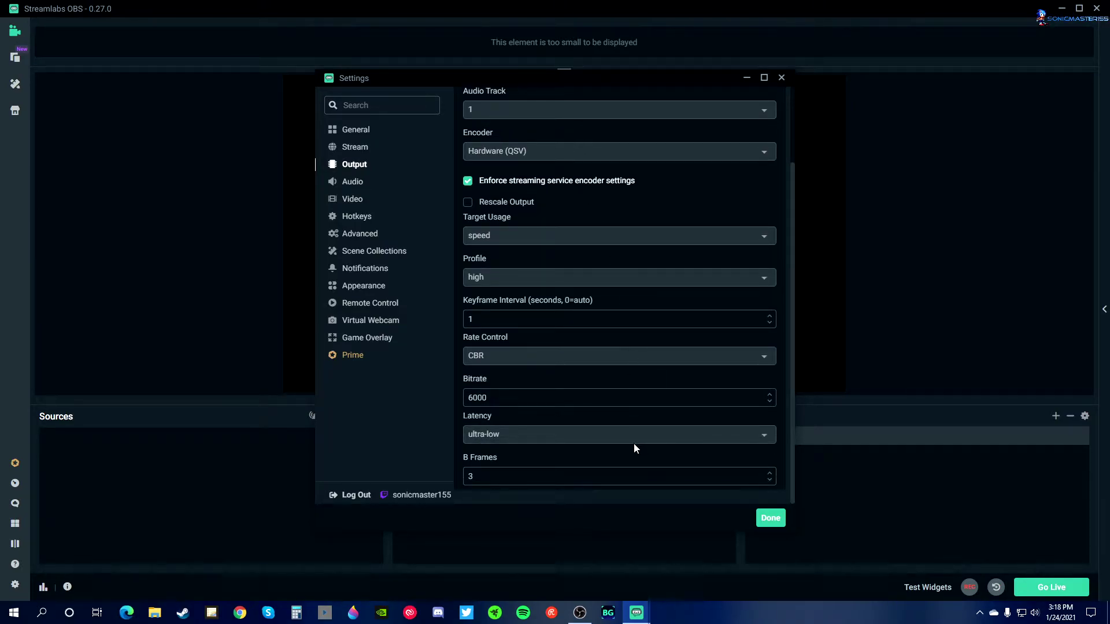
{"action": "scroll", "coordinate": [633, 442], "scroll_direction": "up", "scroll_amount": 2}
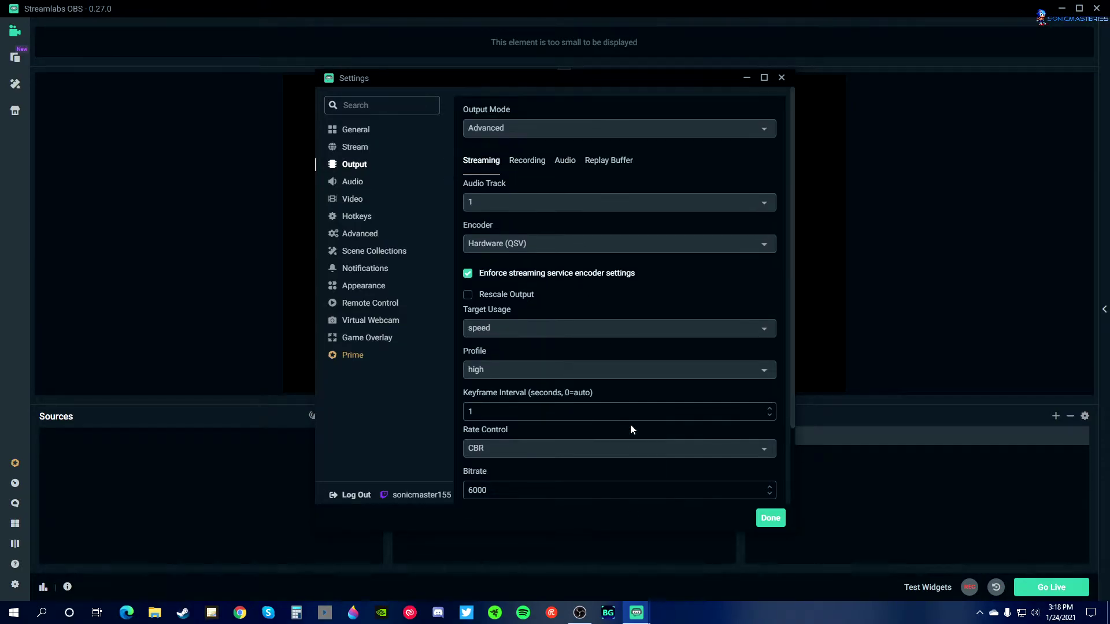
{"action": "left_click", "coordinate": [495, 129]}
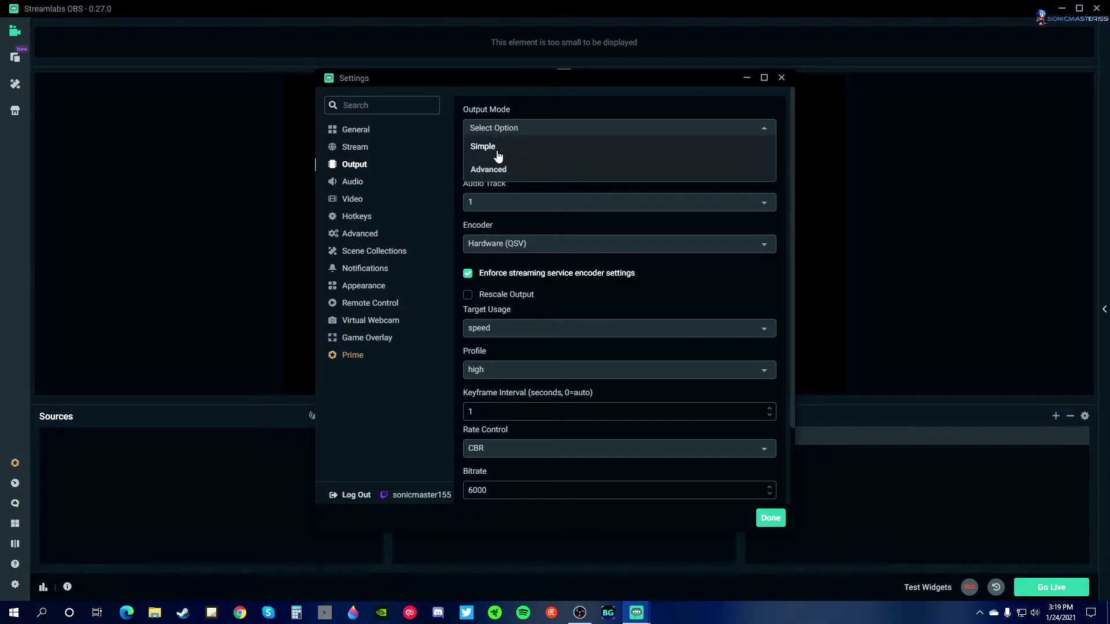
{"action": "left_click", "coordinate": [498, 149]}
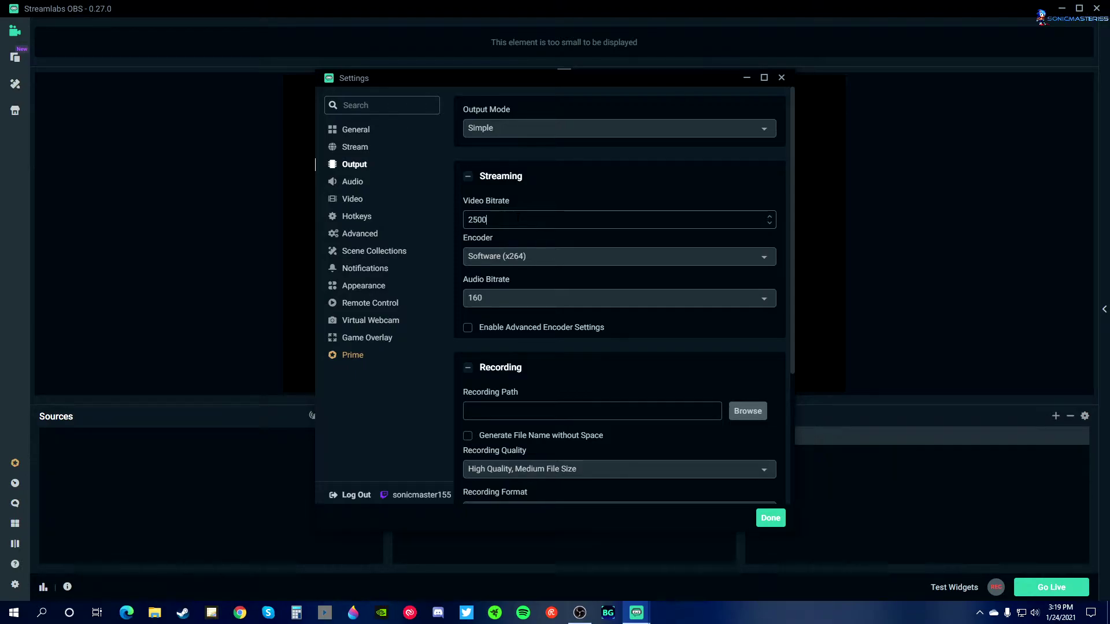
Step: Set the streaming video bitrate to 6000
{"action": "left_click", "coordinate": [519, 218]}
{"action": "left_click_drag", "start_coordinate": [519, 218], "coordinate": [473, 220]}
{"action": "type", "text": "6000"}
Step: Examine the available streaming encoder options and close the list without choosing another one
{"action": "left_click", "coordinate": [528, 259]}
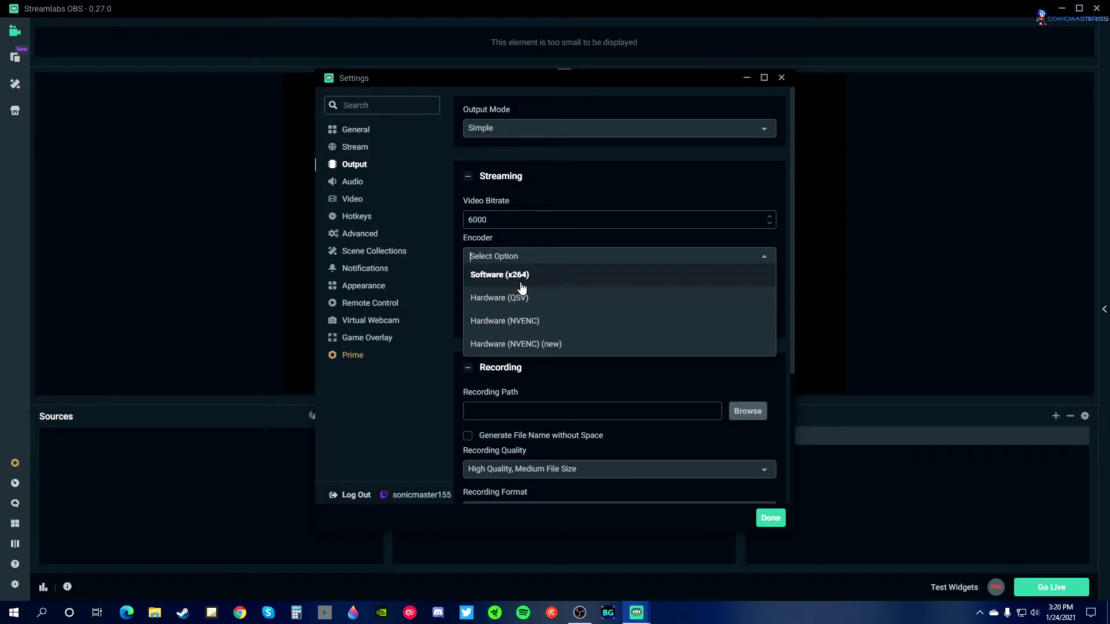
{"action": "key", "text": "Down"}
{"action": "key", "text": "Down"}
{"action": "key", "text": "Up"}
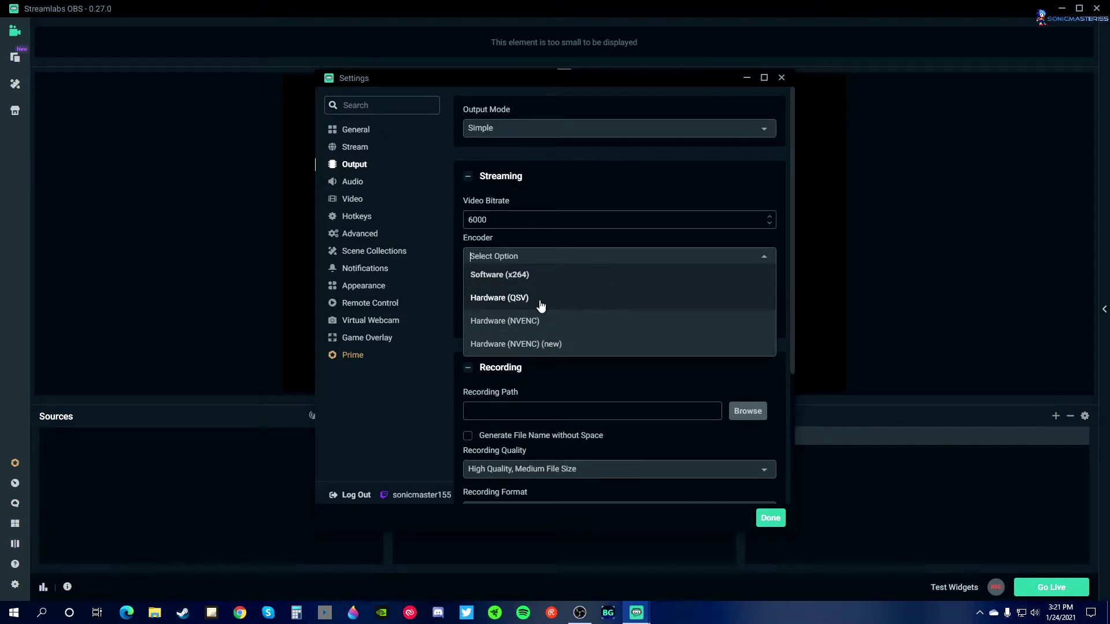
{"action": "left_click", "coordinate": [588, 164]}
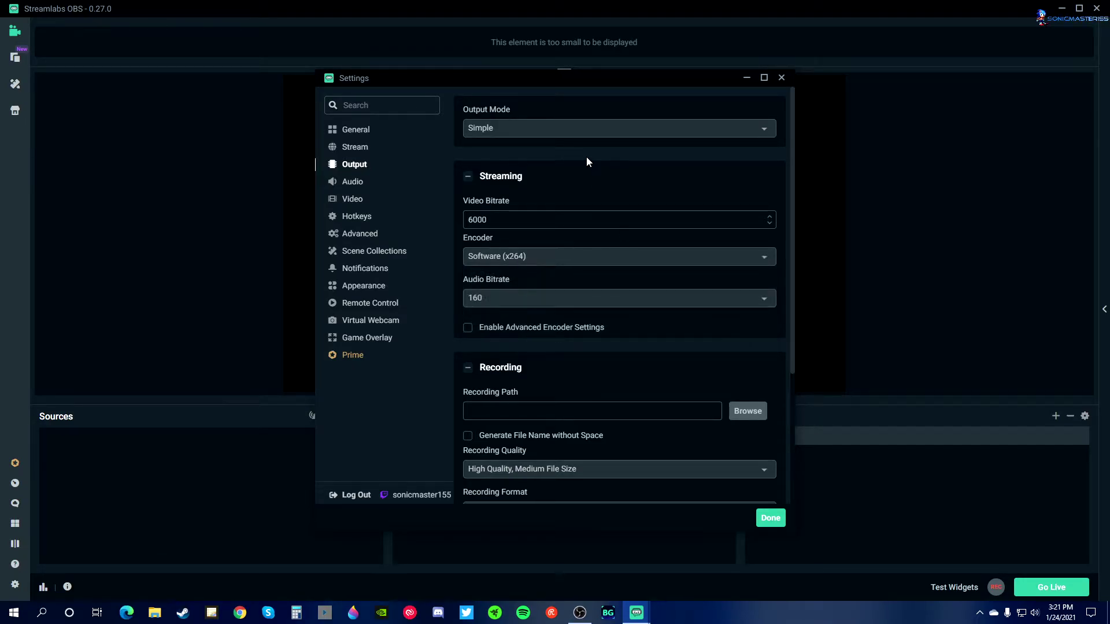
Step: Look over the streaming audio bitrate choices and select 160
{"action": "left_click", "coordinate": [490, 299]}
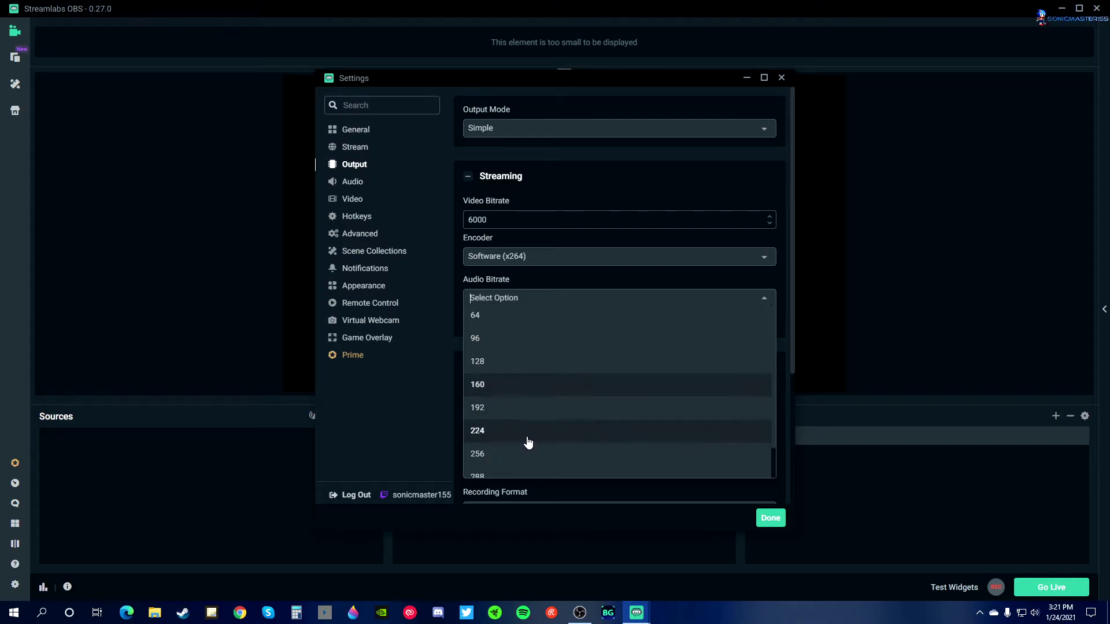
{"action": "scroll", "coordinate": [528, 443], "scroll_direction": "down", "scroll_amount": 1}
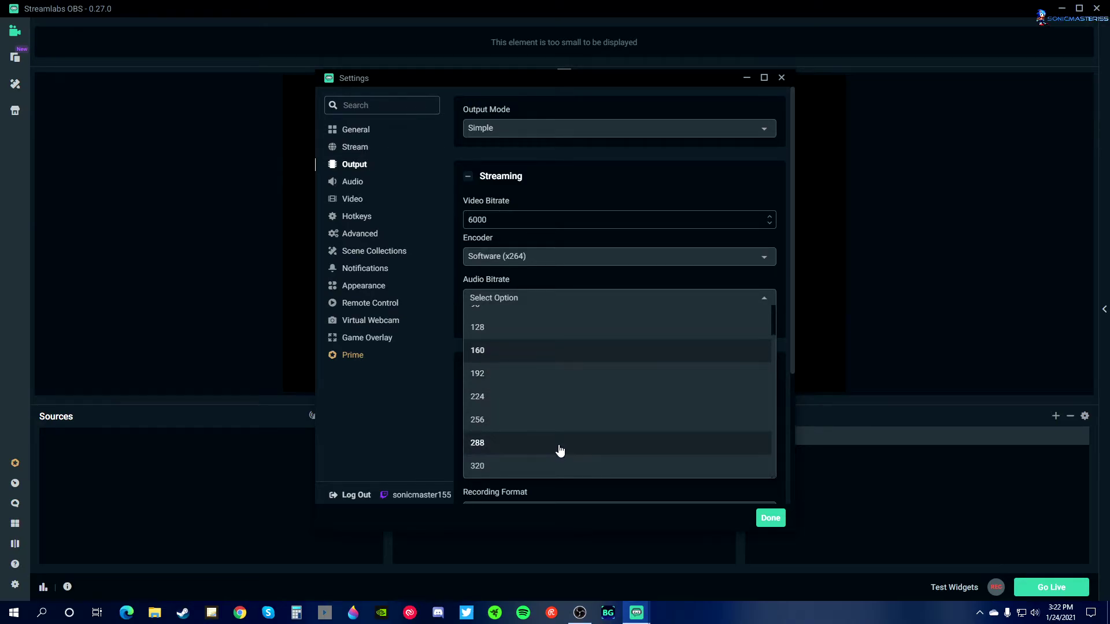
{"action": "left_click", "coordinate": [501, 351]}
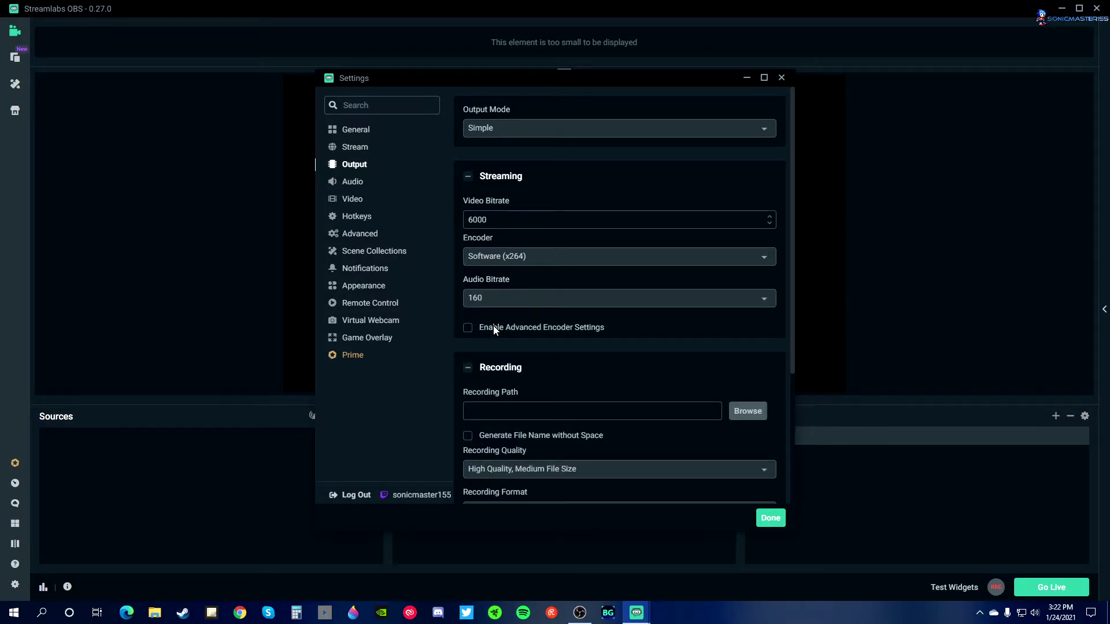
Step: Enable the advanced encoder settings, look over the encoder presets without choosing another one, and disable the advanced settings again
{"action": "left_click", "coordinate": [493, 328]}
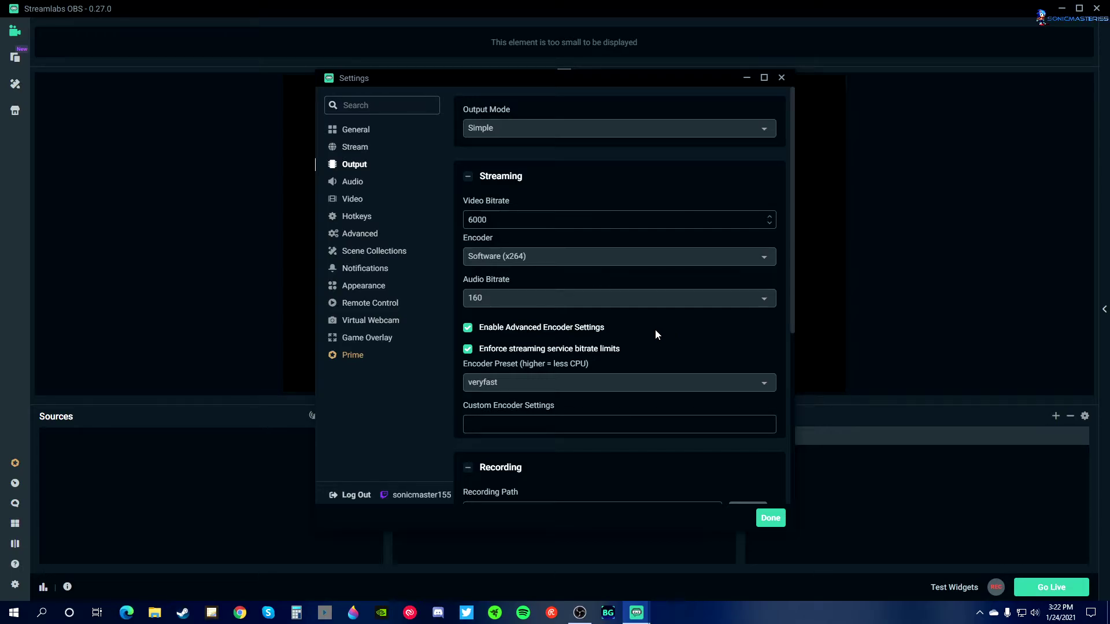
{"action": "left_click", "coordinate": [494, 384]}
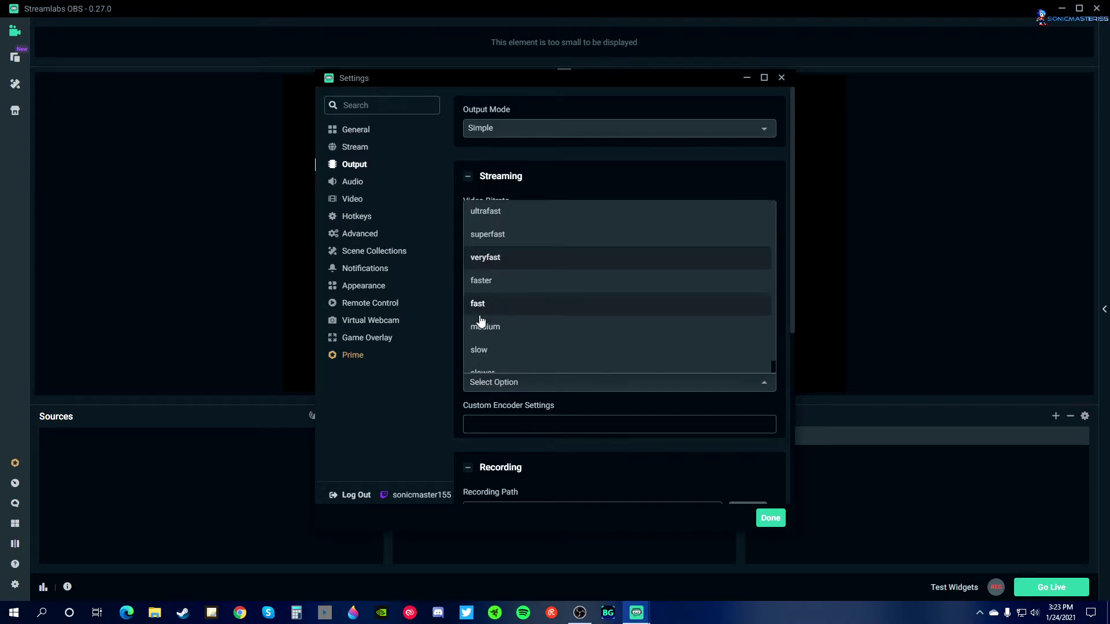
{"action": "left_click", "coordinate": [440, 430]}
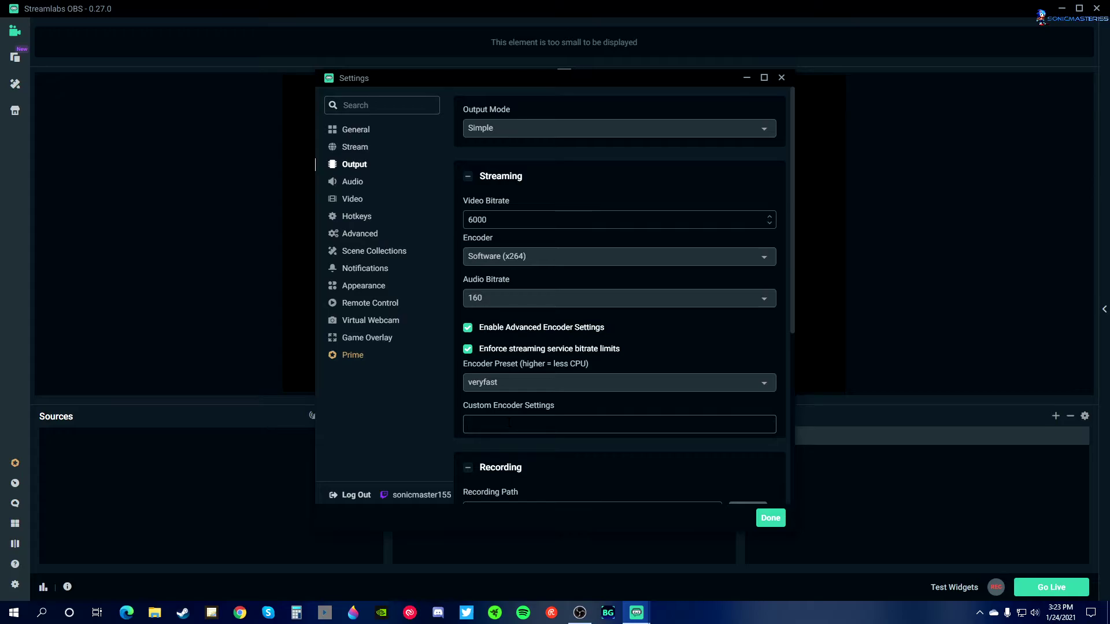
{"action": "left_click", "coordinate": [555, 329]}
Step: Look over the recording quality choices and select High Quality, Medium File Size
{"action": "scroll", "coordinate": [575, 356], "scroll_direction": "down", "scroll_amount": 2}
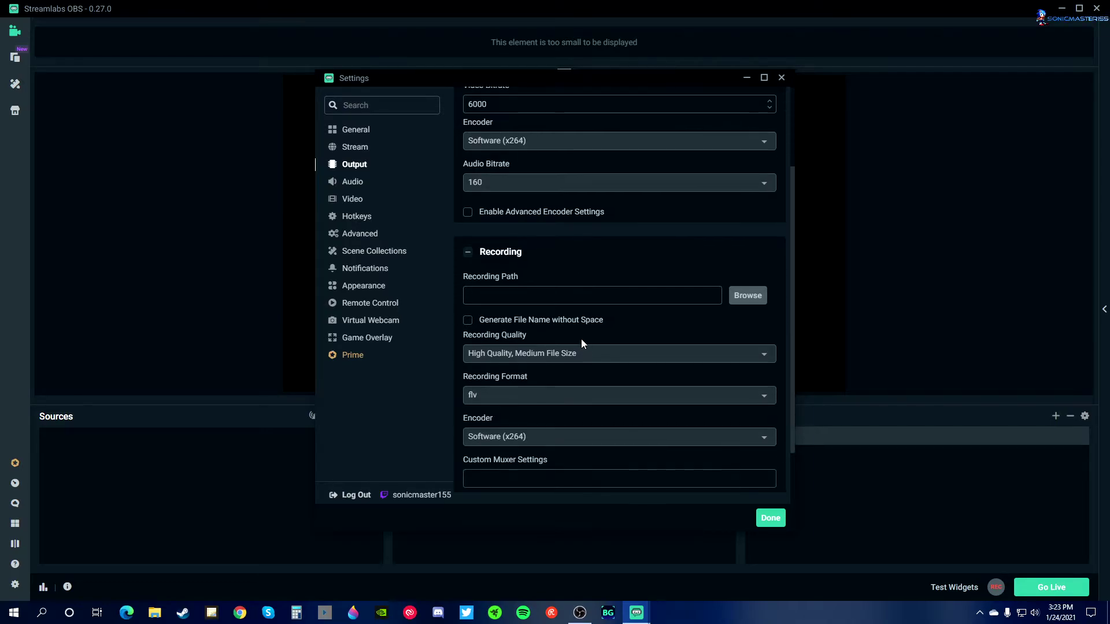
{"action": "scroll", "coordinate": [582, 334], "scroll_direction": "down", "scroll_amount": 1}
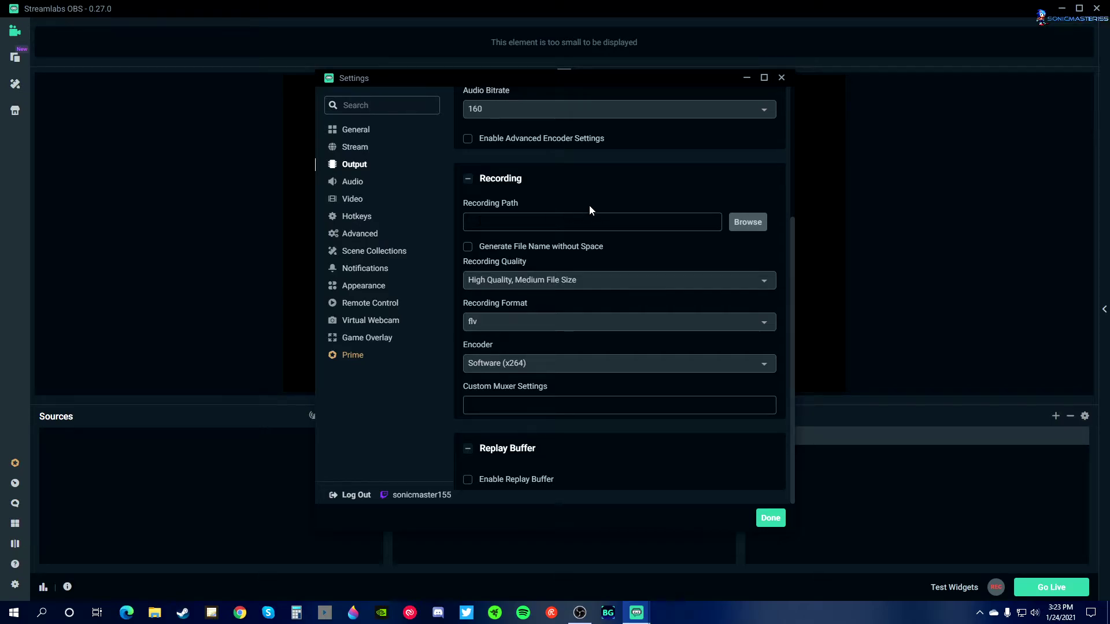
{"action": "left_click", "coordinate": [532, 280]}
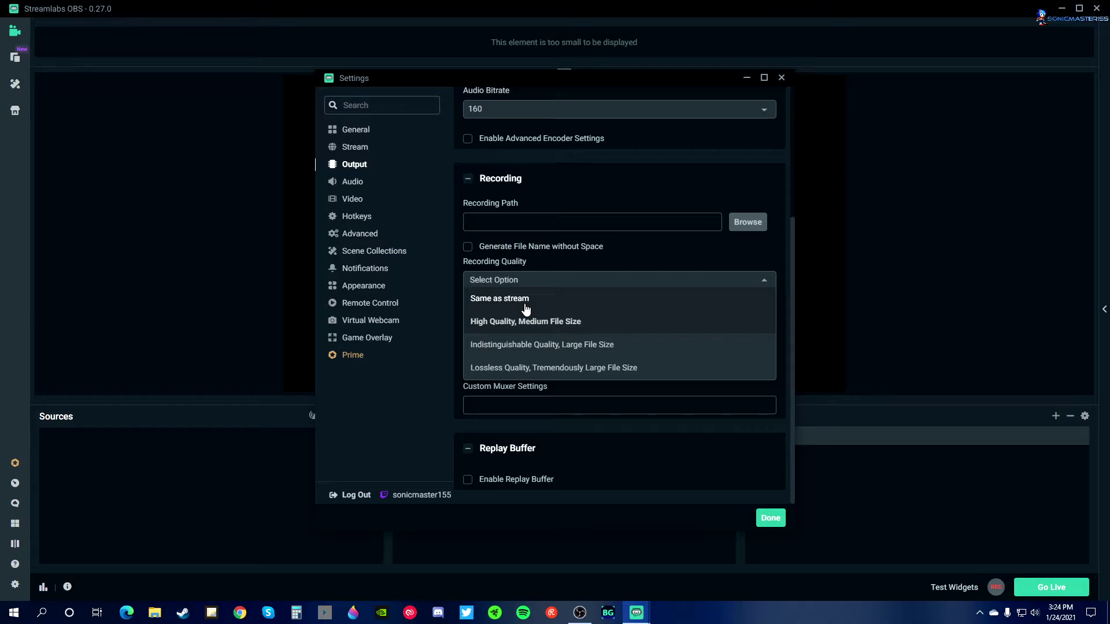
{"action": "left_click", "coordinate": [534, 321]}
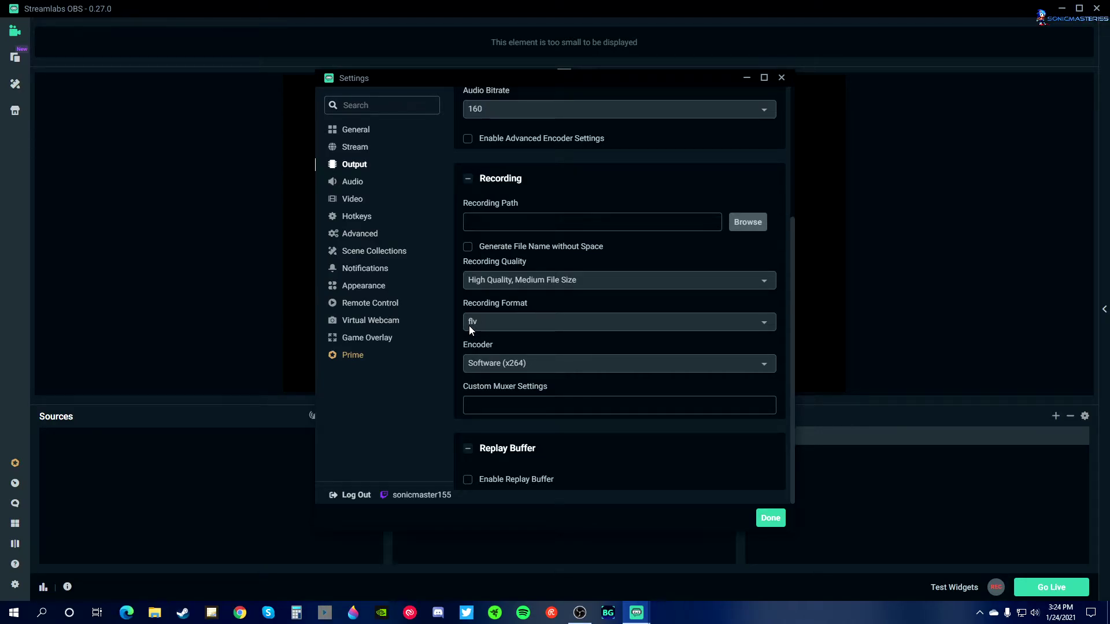
Step: Set the recording format to mp4
{"action": "left_click", "coordinate": [508, 323]}
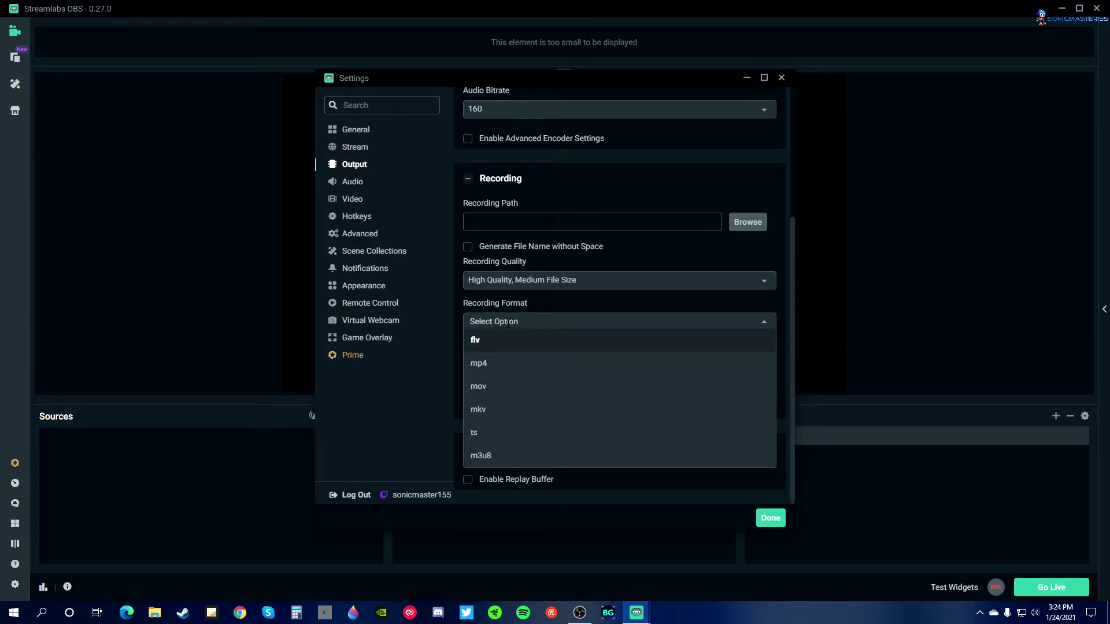
{"action": "left_click", "coordinate": [497, 370]}
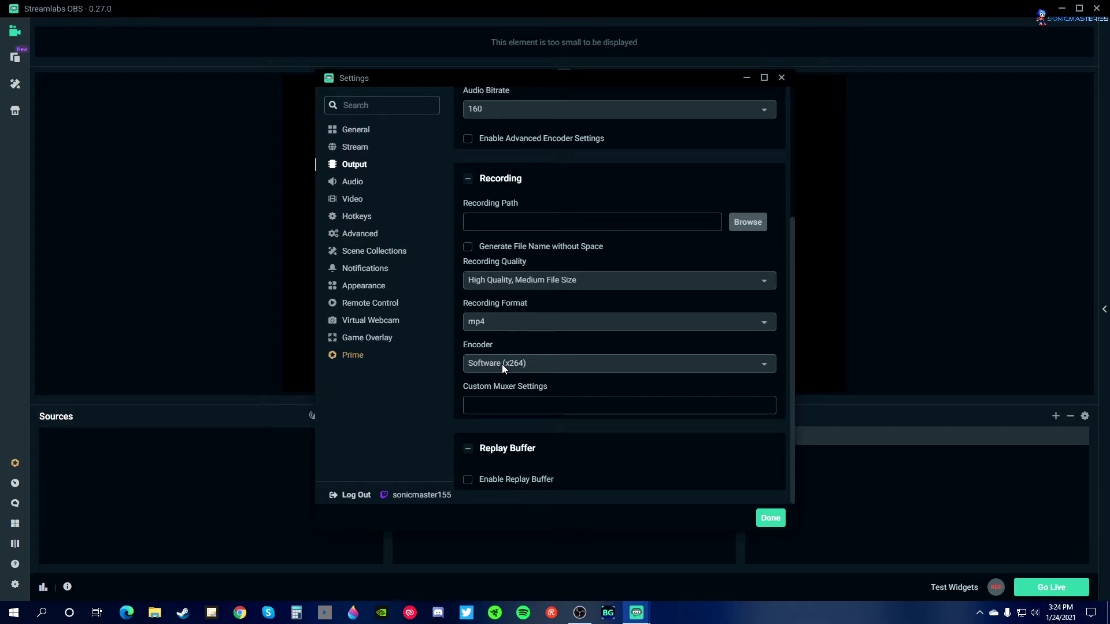
{"action": "left_click", "coordinate": [497, 321]}
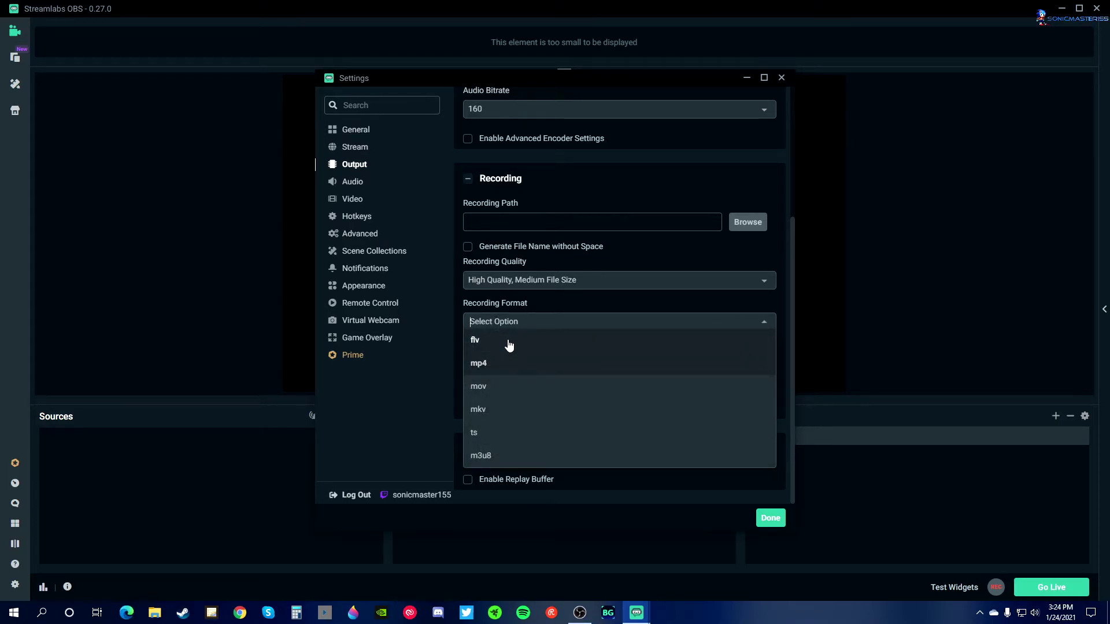
{"action": "left_click", "coordinate": [508, 363]}
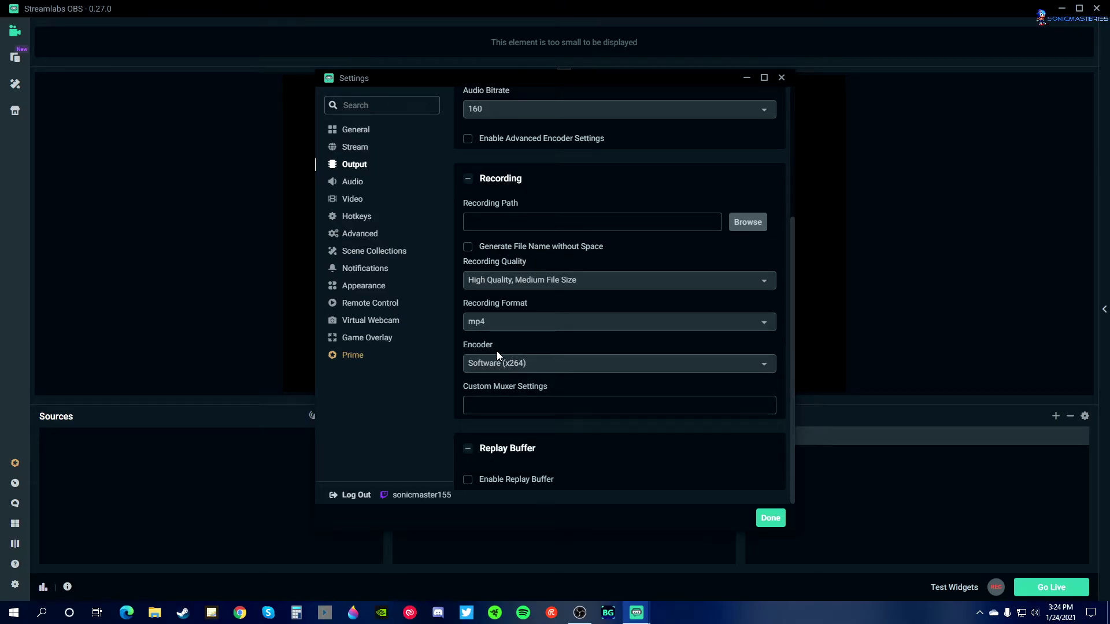
Step: Compare the recording encoder with the encoder chosen in the streaming section of the Output settings
{"action": "scroll", "coordinate": [525, 342], "scroll_direction": "up", "scroll_amount": 3}
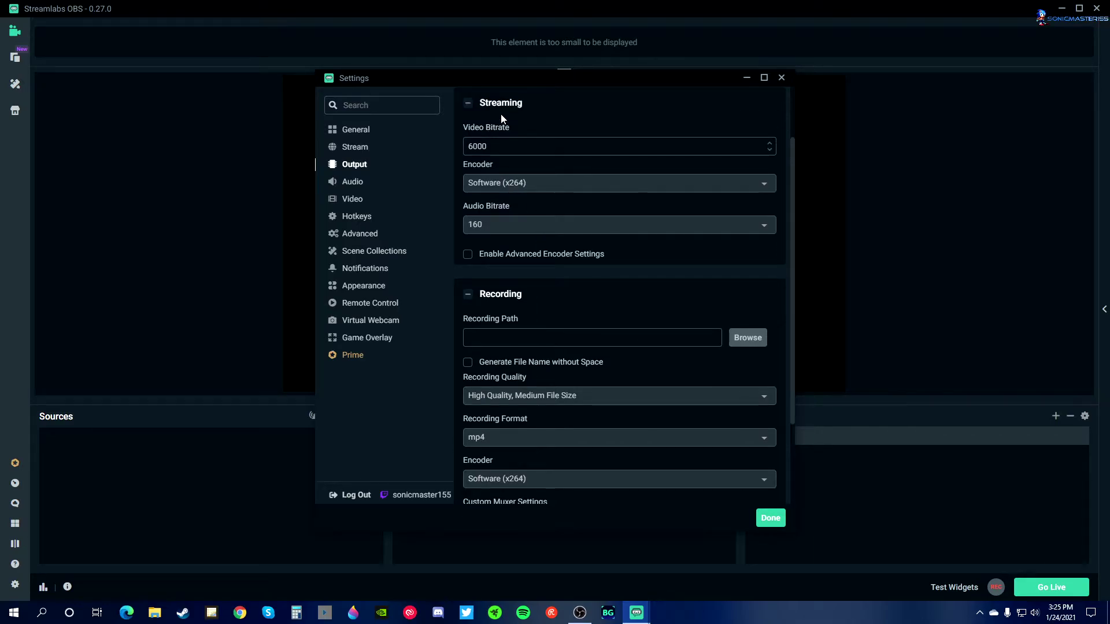
{"action": "scroll", "coordinate": [535, 188], "scroll_direction": "down", "scroll_amount": 3}
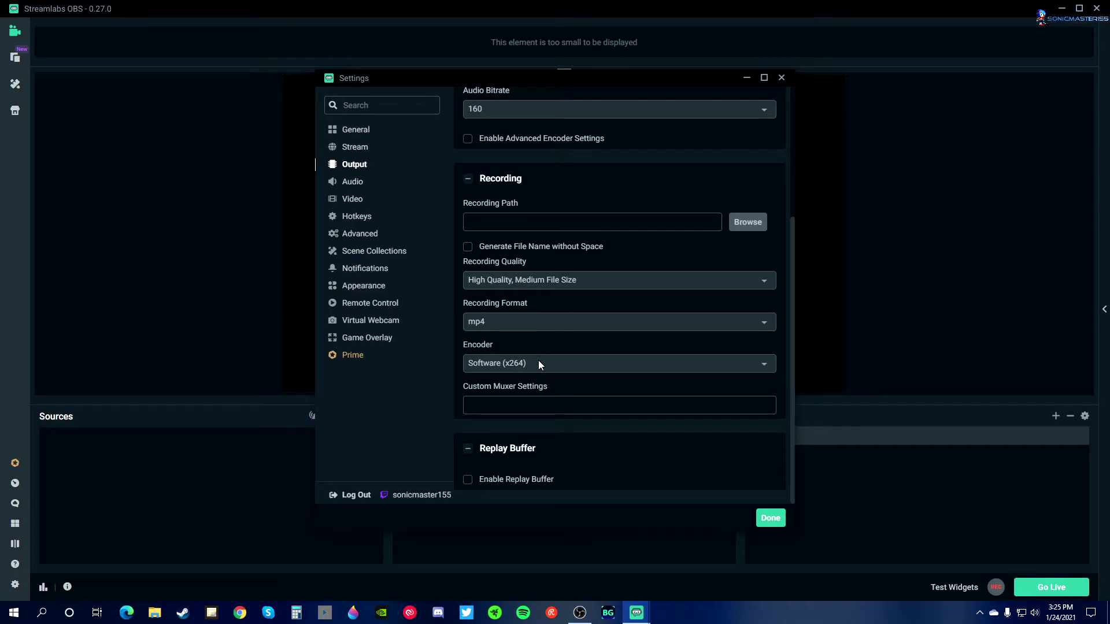
{"action": "scroll", "coordinate": [531, 300], "scroll_direction": "up", "scroll_amount": 4}
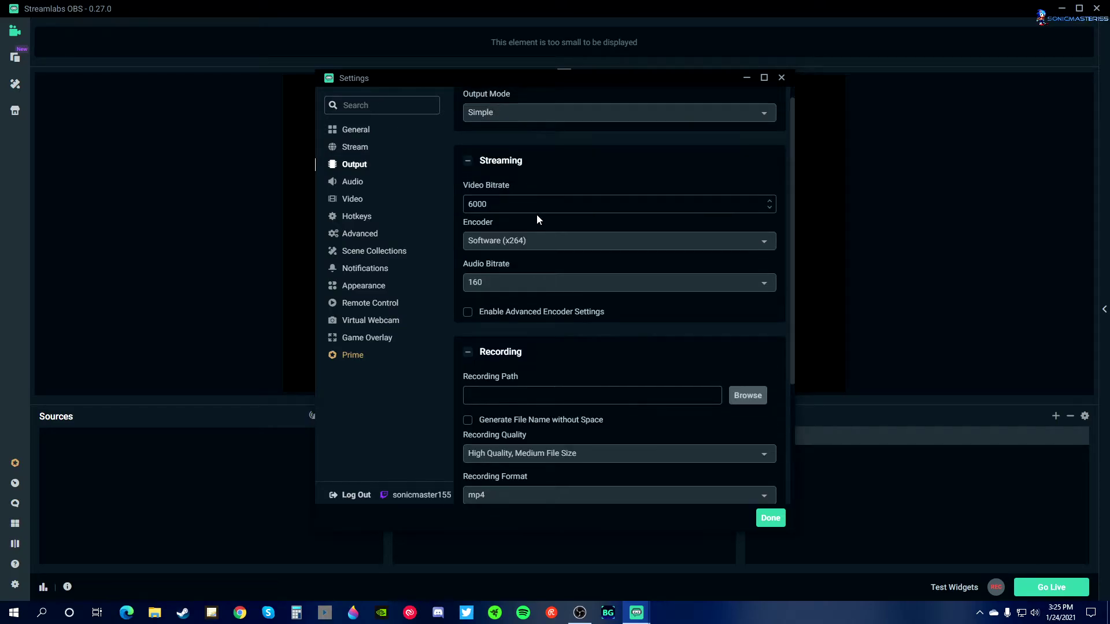
{"action": "scroll", "coordinate": [536, 217], "scroll_direction": "down", "scroll_amount": 4}
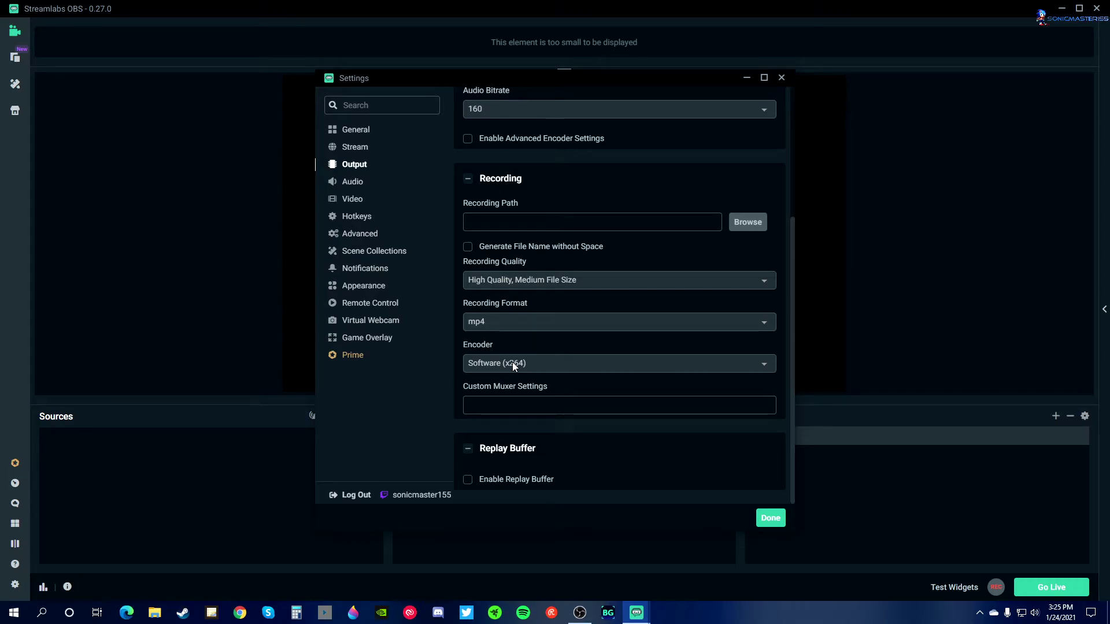
{"action": "scroll", "coordinate": [540, 343], "scroll_direction": "up", "scroll_amount": 2}
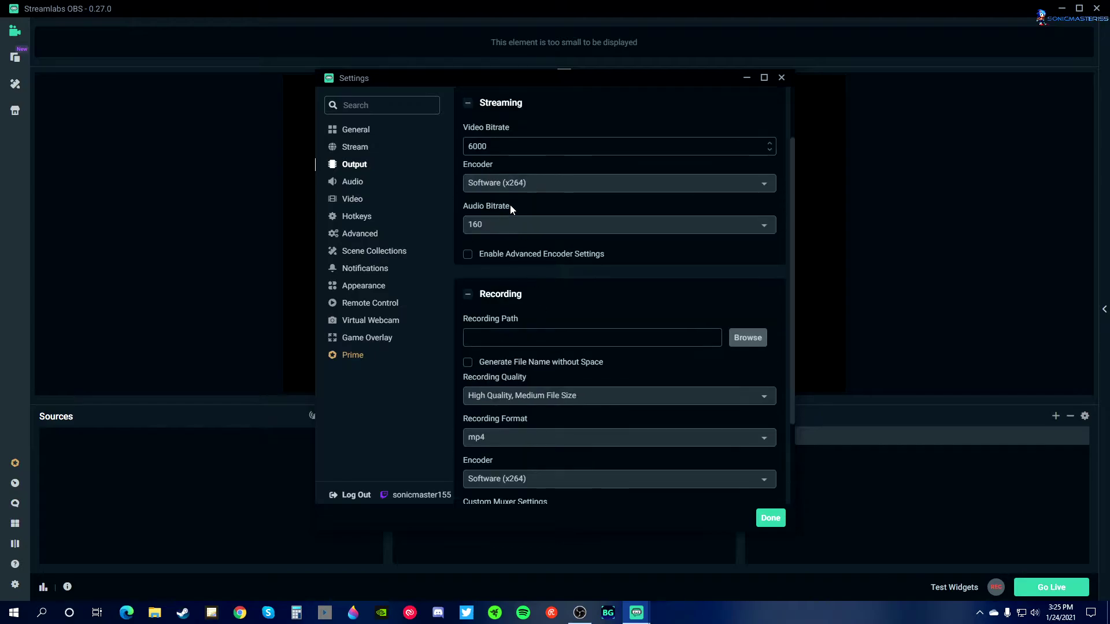
{"action": "scroll", "coordinate": [546, 366], "scroll_direction": "down", "scroll_amount": 2}
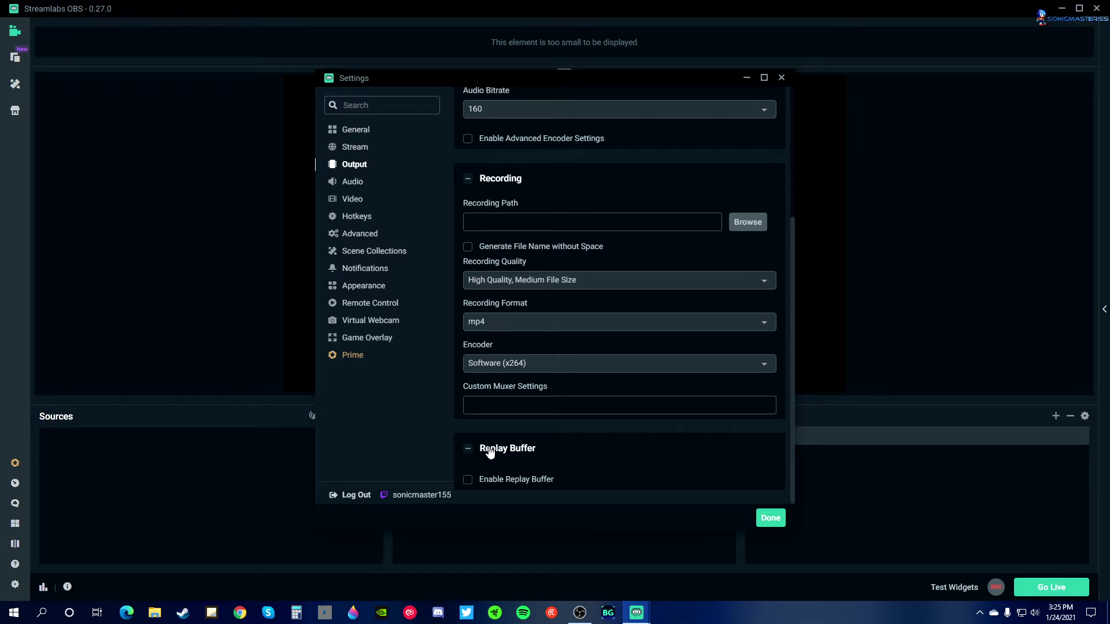
Step: Check the replay buffer options in the General settings, and enable the replay buffer in the Output settings
{"action": "left_click", "coordinate": [356, 133]}
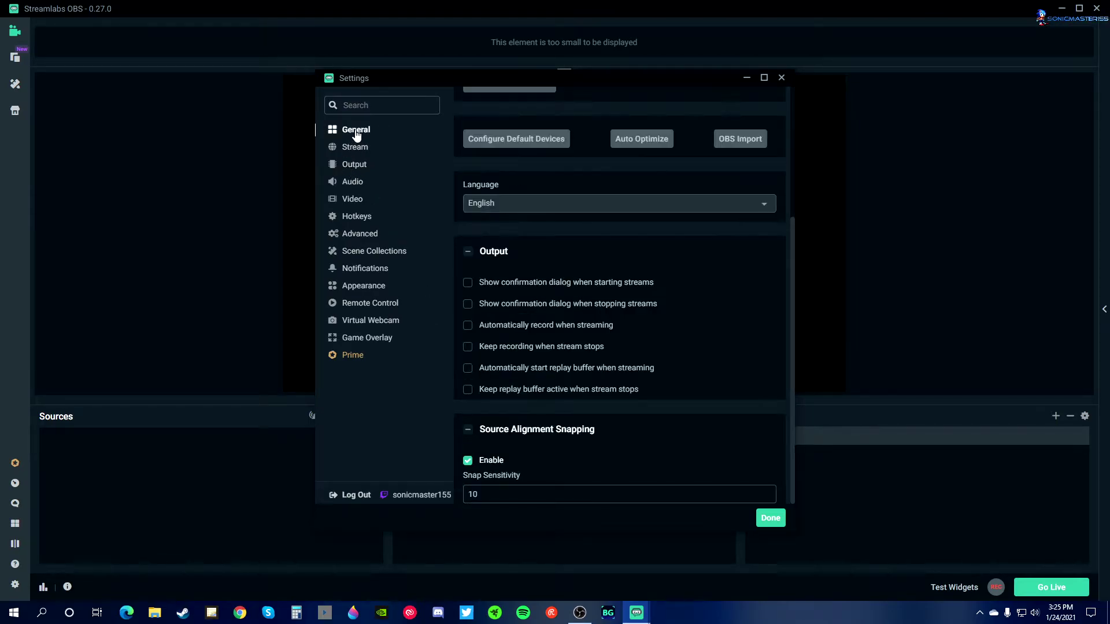
{"action": "scroll", "coordinate": [599, 335], "scroll_direction": "down", "scroll_amount": 1}
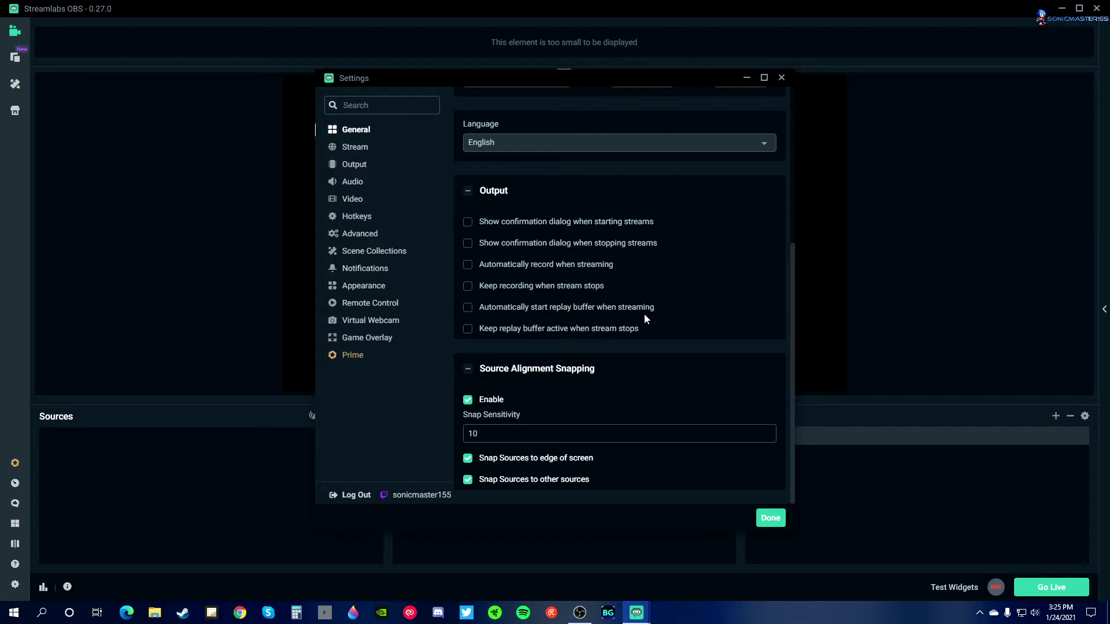
{"action": "left_click", "coordinate": [358, 165]}
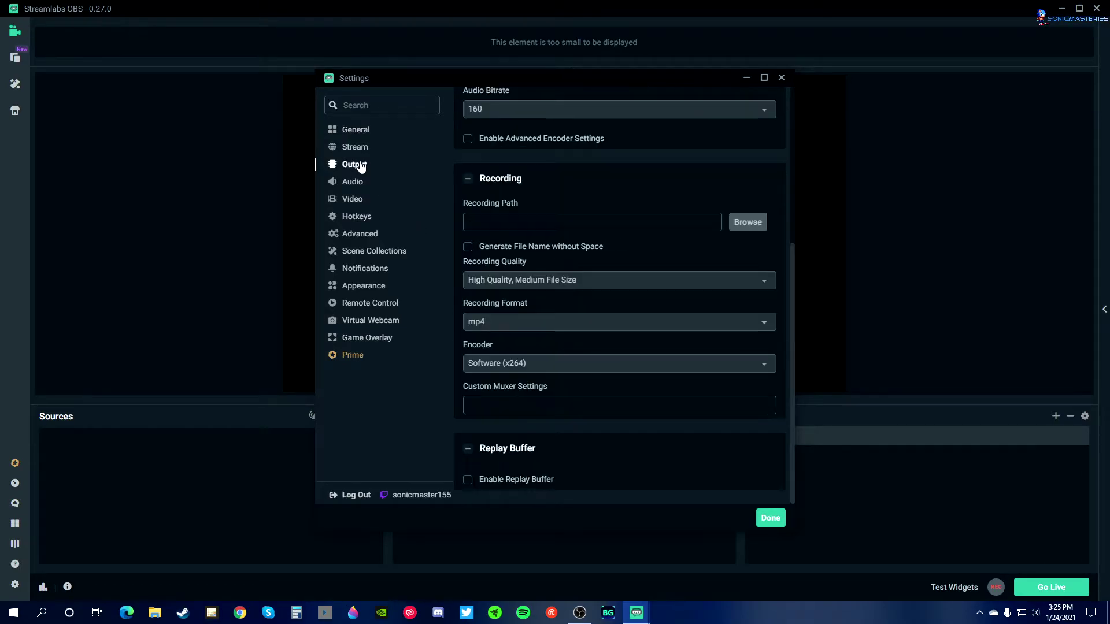
{"action": "left_click", "coordinate": [502, 480]}
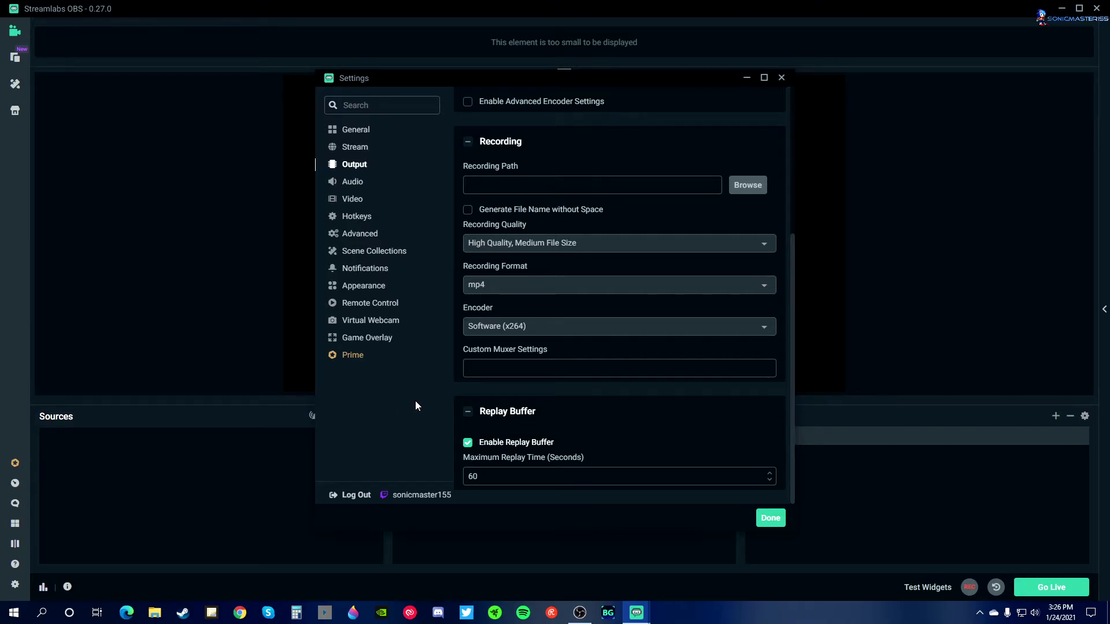
Step: In the Audio settings, choose a 48khz sample rate and Stereo channels
{"action": "left_click", "coordinate": [354, 184]}
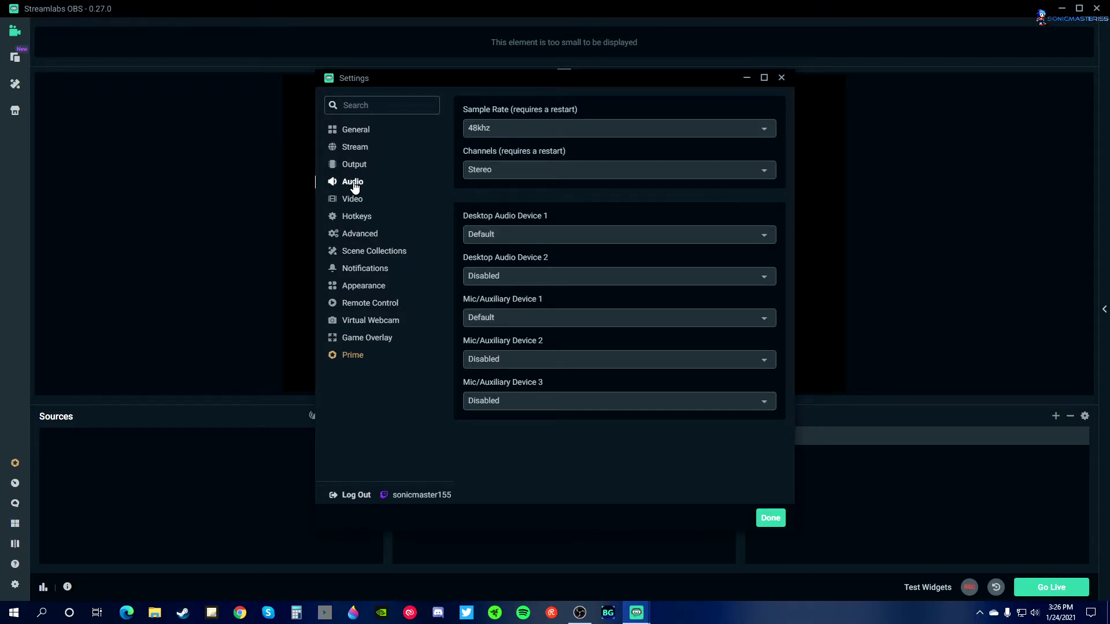
{"action": "left_click", "coordinate": [496, 131]}
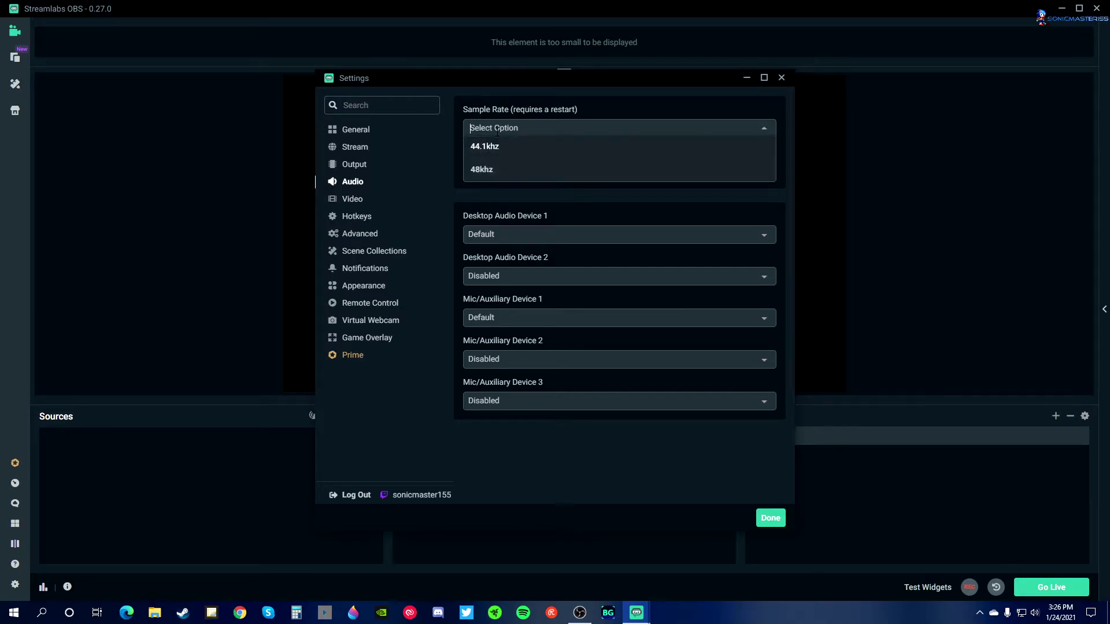
{"action": "left_click", "coordinate": [478, 170]}
{"action": "left_click", "coordinate": [531, 172]}
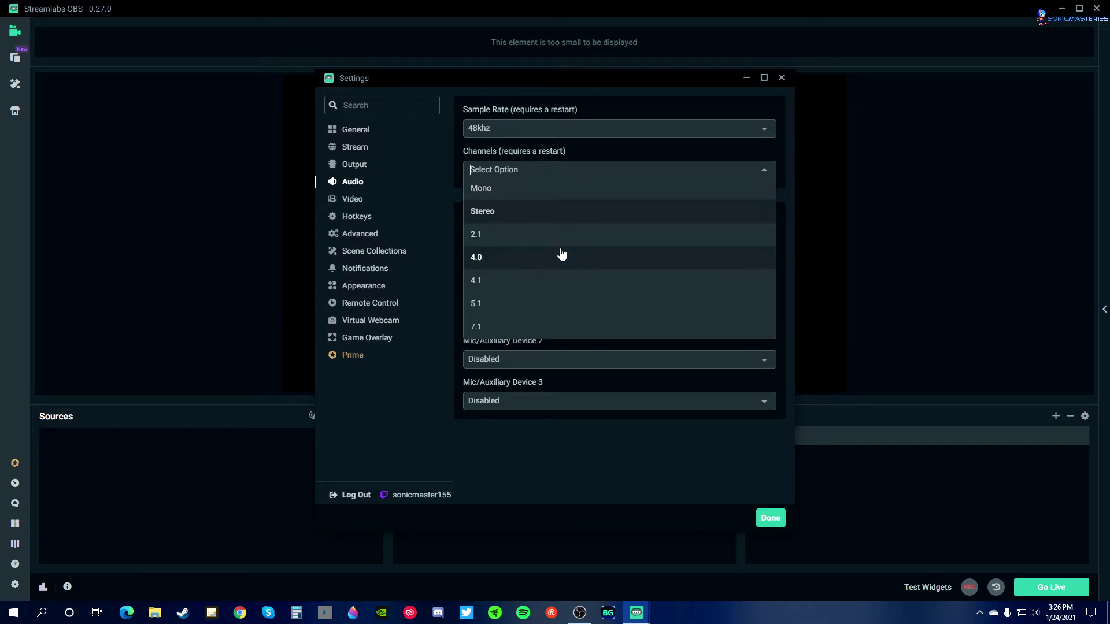
{"action": "left_click", "coordinate": [484, 212]}
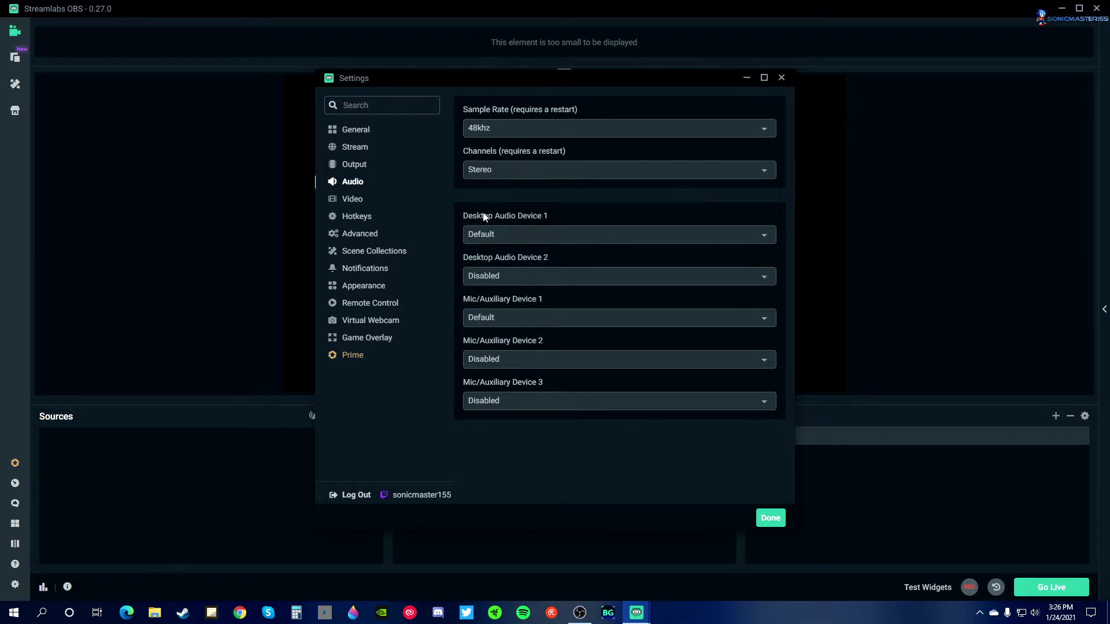
Step: Examine the devices offered for Desktop Audio Device 1 and Mic/Auxiliary Device 1 without choosing any
{"action": "left_click", "coordinate": [512, 235]}
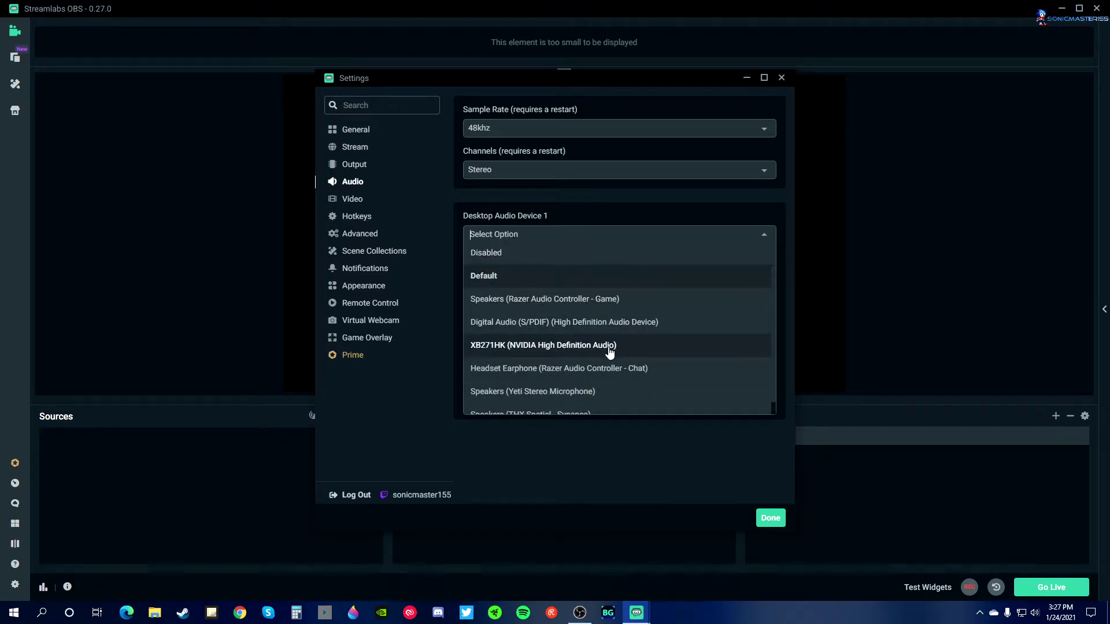
{"action": "scroll", "coordinate": [578, 404], "scroll_direction": "down", "scroll_amount": 1}
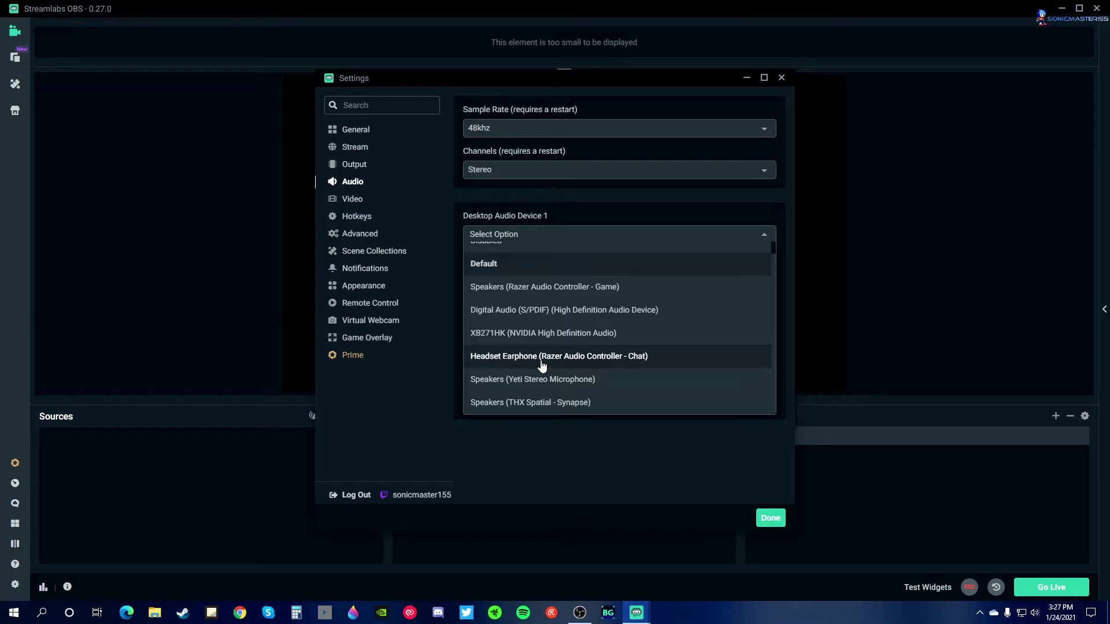
{"action": "left_click", "coordinate": [565, 475]}
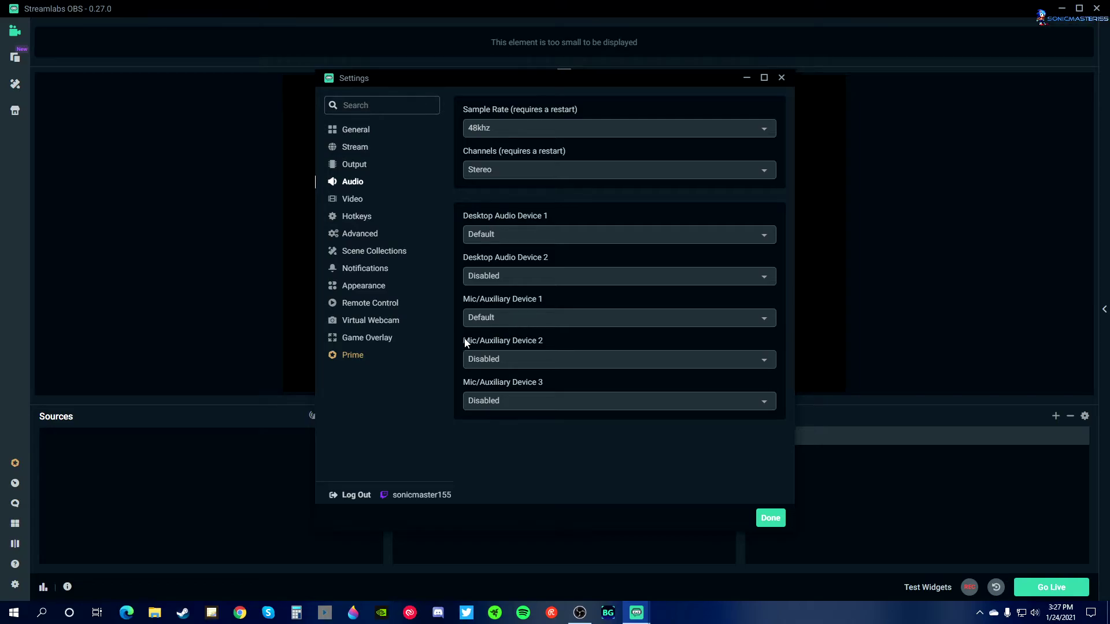
{"action": "left_click", "coordinate": [538, 316]}
{"action": "left_click", "coordinate": [577, 483]}
Step: Set Desktop Audio Device 1 to Headset Earphone (Razer Audio Controller - Chat) and Mic/Auxiliary Device 1 to Microphone (Yeti Stereo Microphone), and uncover the mixer
{"action": "left_click", "coordinate": [499, 236]}
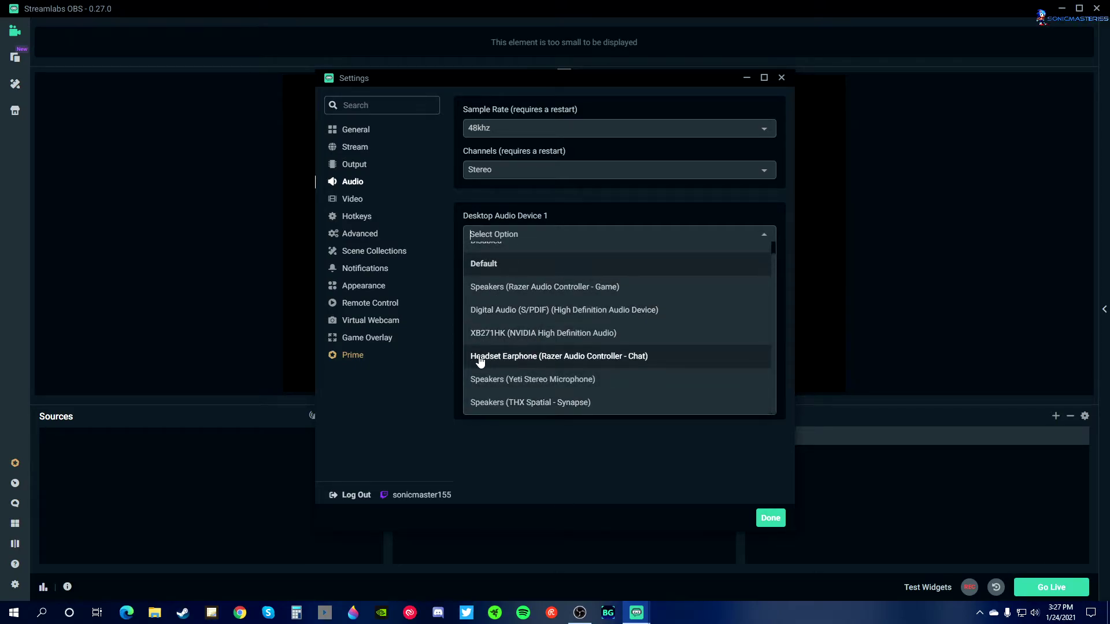
{"action": "left_click", "coordinate": [561, 358]}
{"action": "left_click", "coordinate": [491, 318]}
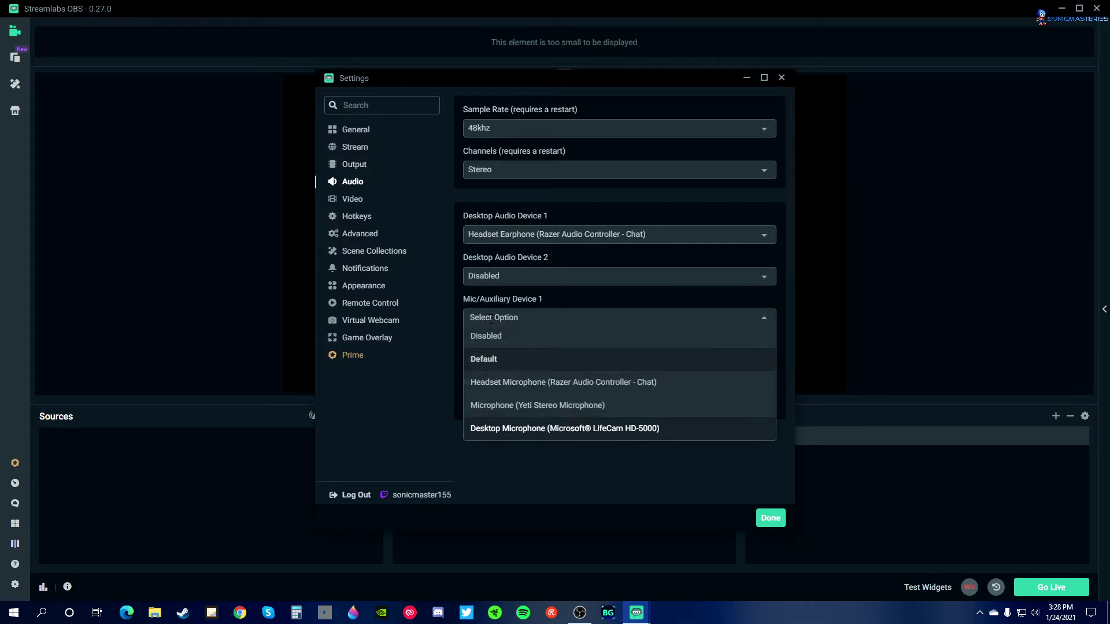
{"action": "left_click", "coordinate": [511, 406]}
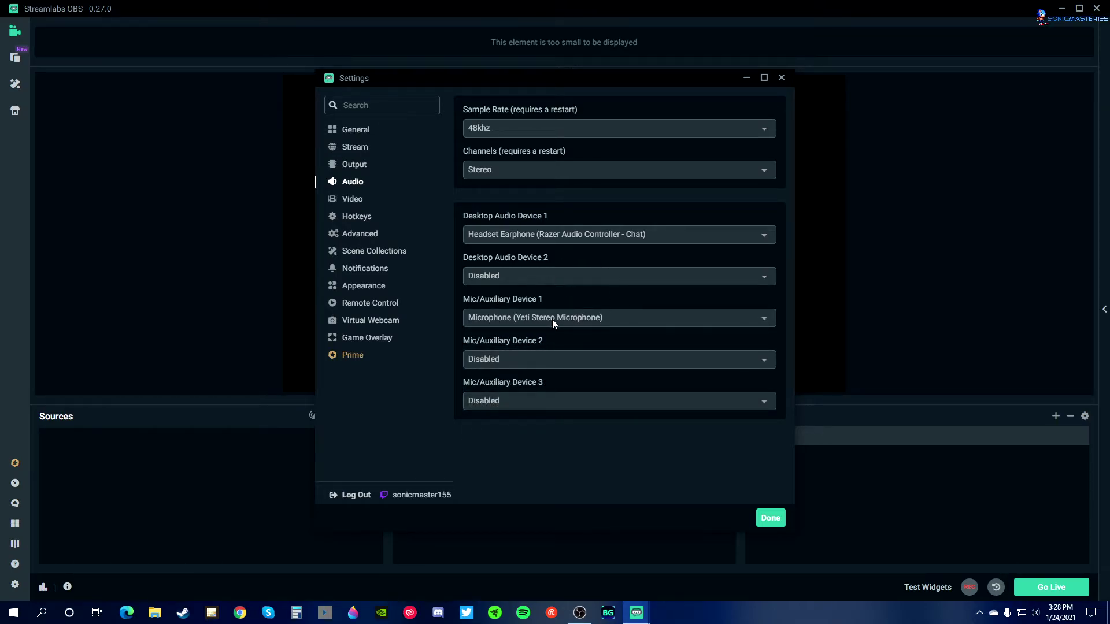
{"action": "left_click_drag", "start_coordinate": [550, 79], "coordinate": [533, 36]}
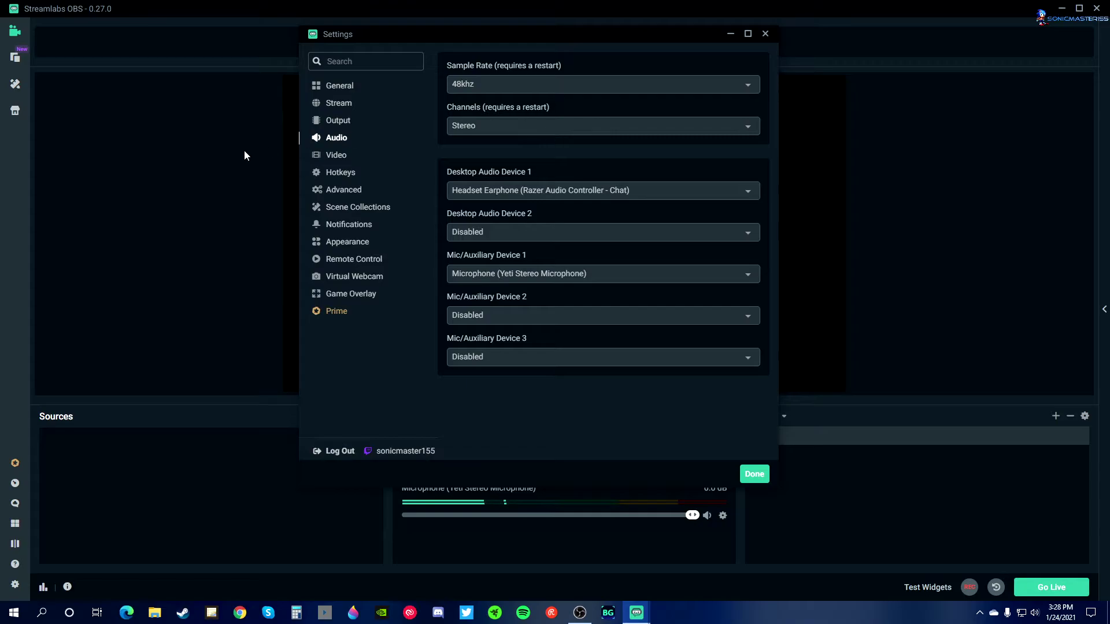
Step: In the Video settings, choose 1920x1080 as the Base (Canvas) Resolution, with the Settings window moved slightly lower
{"action": "left_click", "coordinate": [334, 156]}
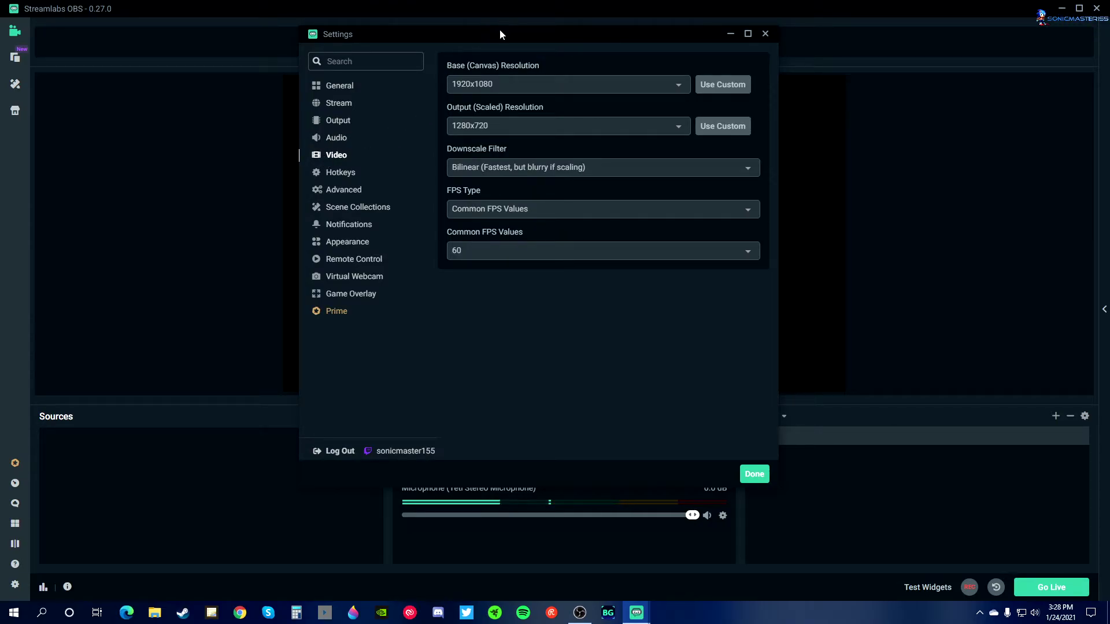
{"action": "left_click_drag", "start_coordinate": [376, 37], "coordinate": [375, 103]}
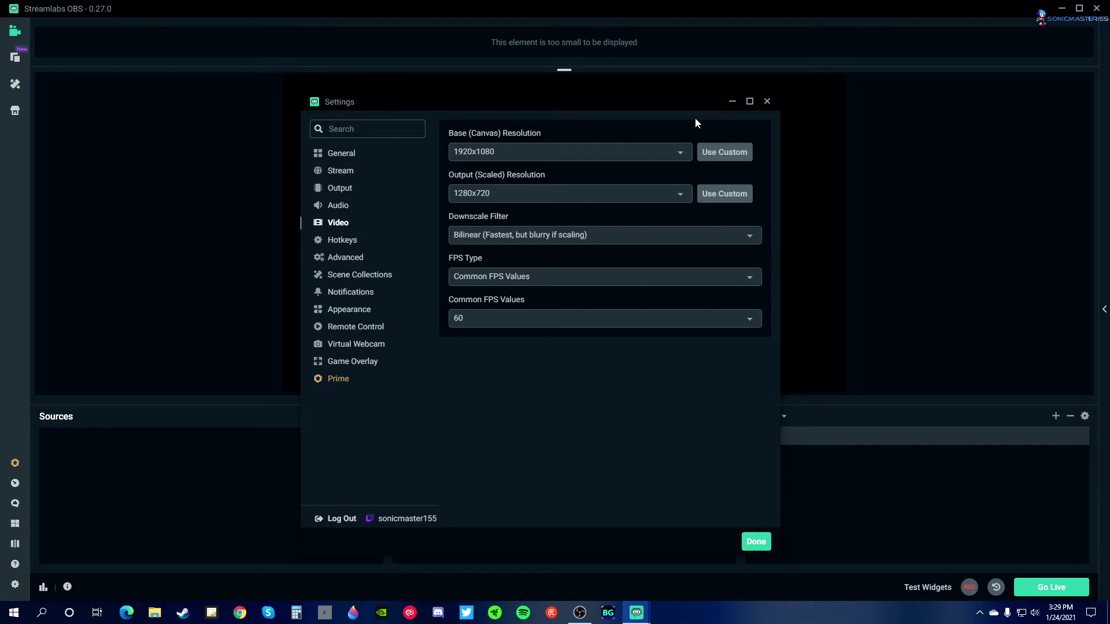
{"action": "left_click", "coordinate": [681, 155]}
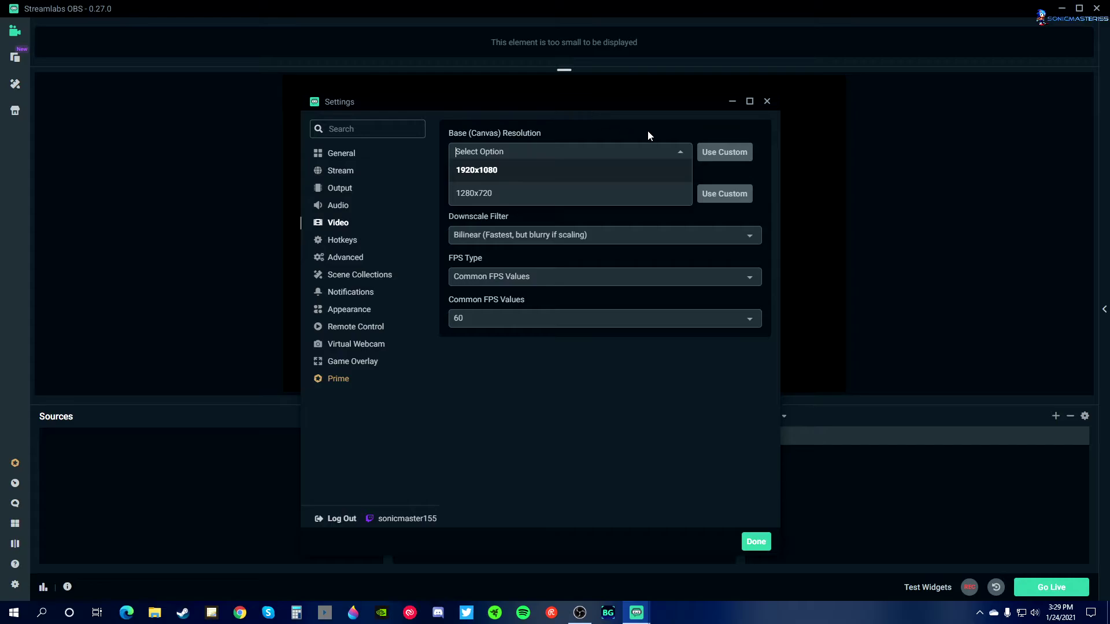
{"action": "left_click", "coordinate": [527, 170]}
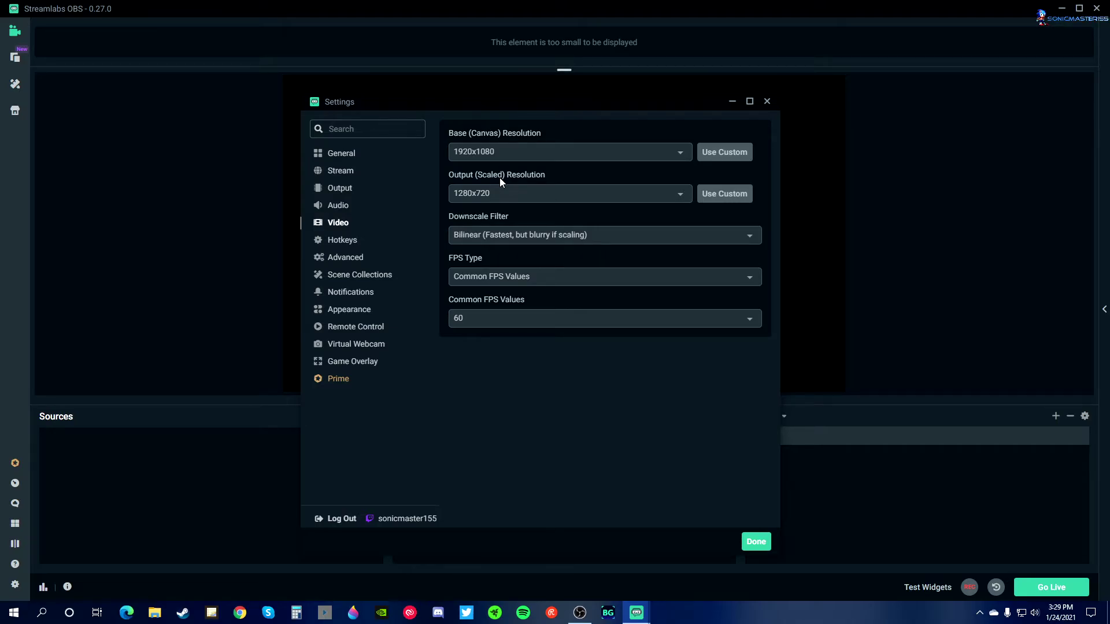
Step: Try 1920x1080 as the Output (Scaled) Resolution and set it back to 1280x720
{"action": "left_click", "coordinate": [668, 198]}
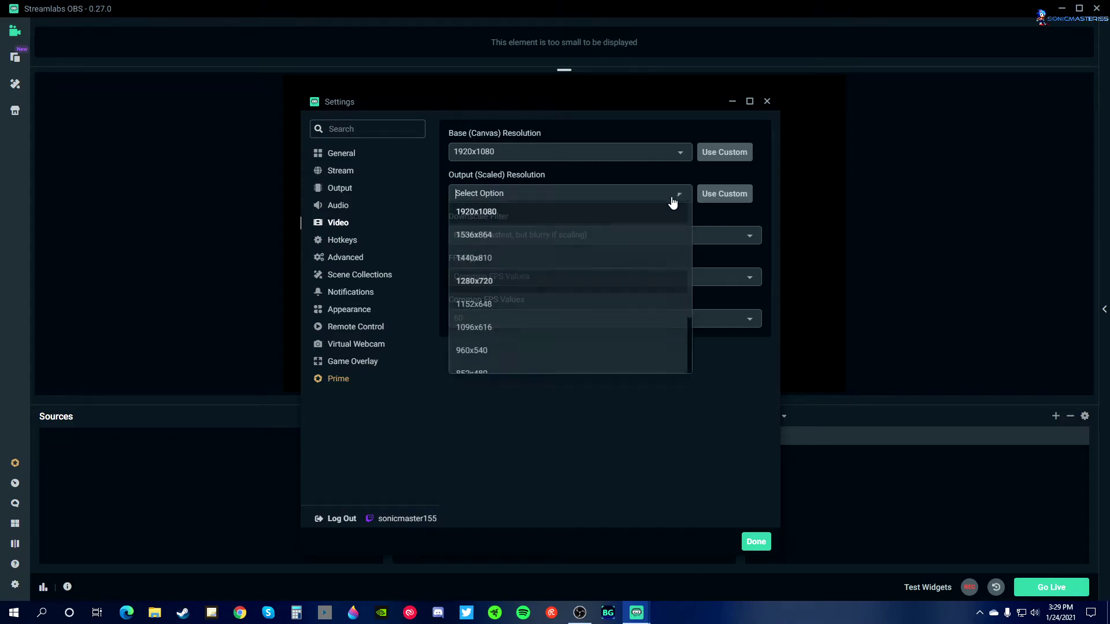
{"action": "left_click", "coordinate": [490, 213]}
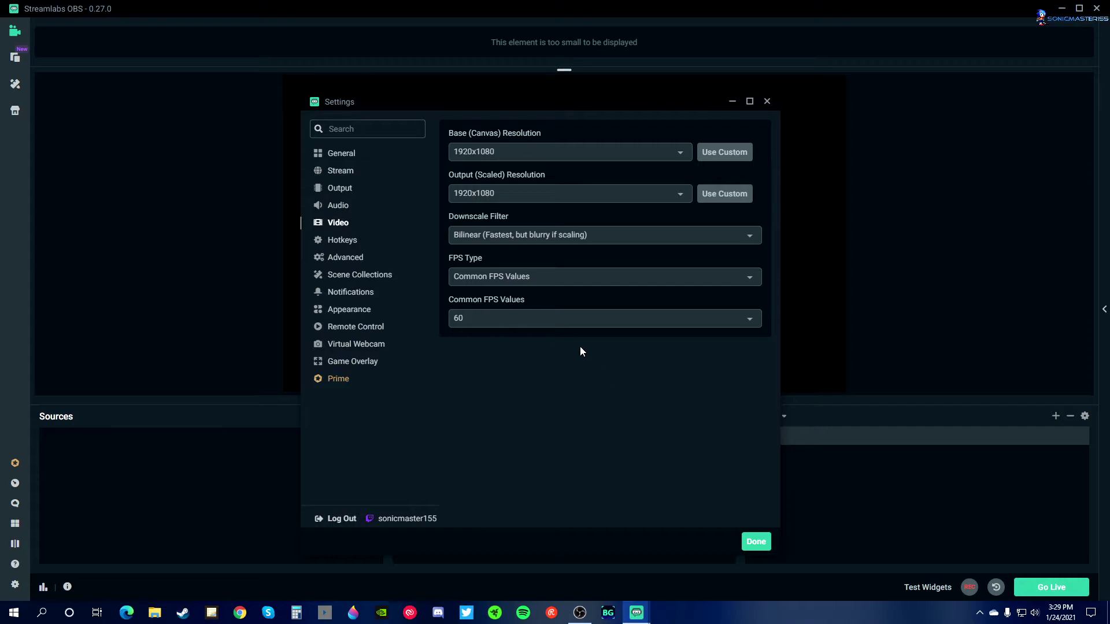
{"action": "left_click", "coordinate": [684, 197]}
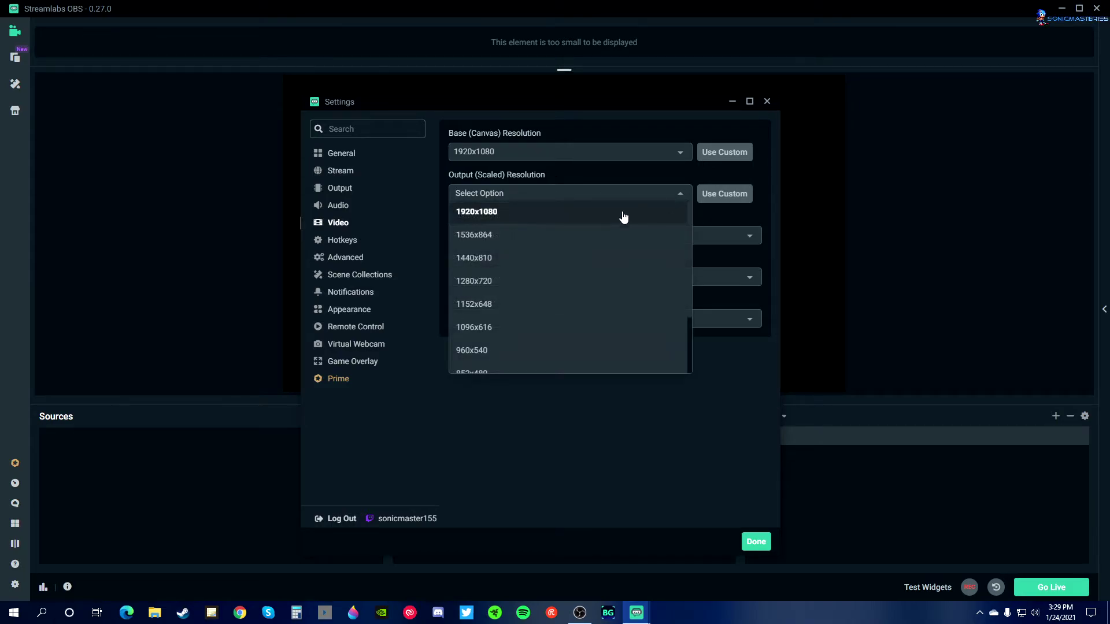
{"action": "left_click", "coordinate": [491, 281]}
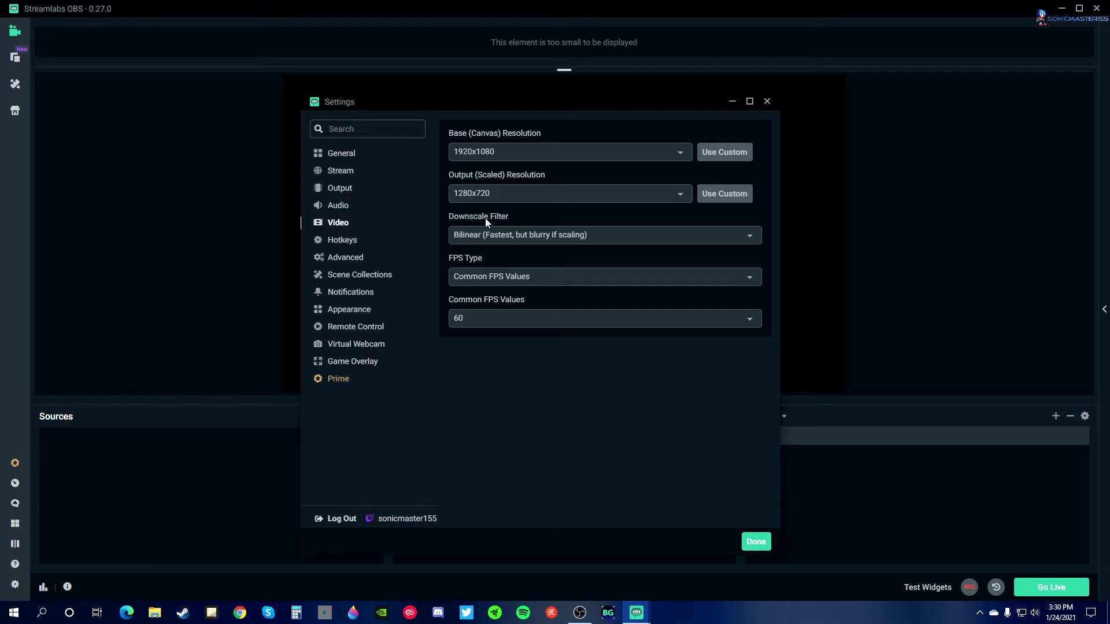
Step: Set the Downscale Filter to Bicubic (Sharpened scaling, 16 samples) and choose Common FPS Values as the FPS Type
{"action": "left_click", "coordinate": [521, 234]}
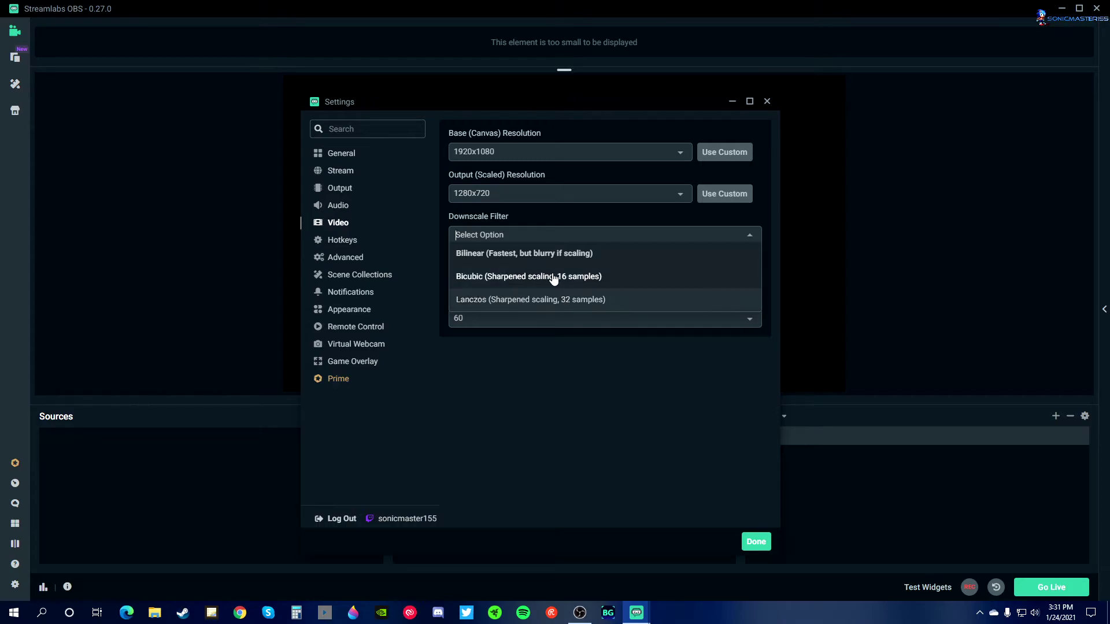
{"action": "left_click", "coordinate": [487, 278]}
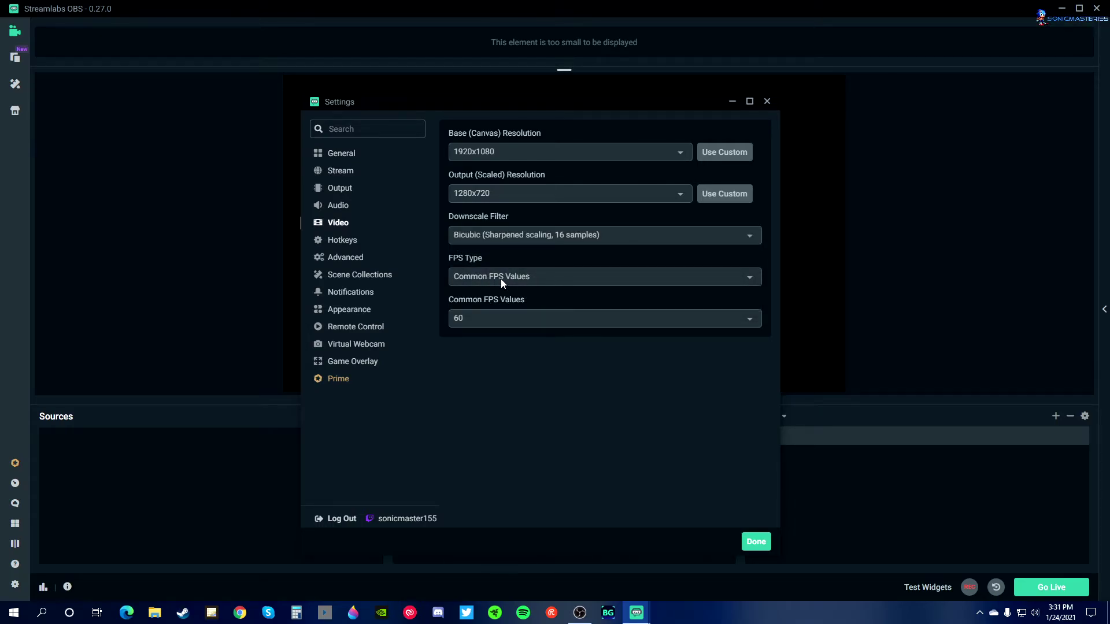
{"action": "left_click", "coordinate": [533, 278]}
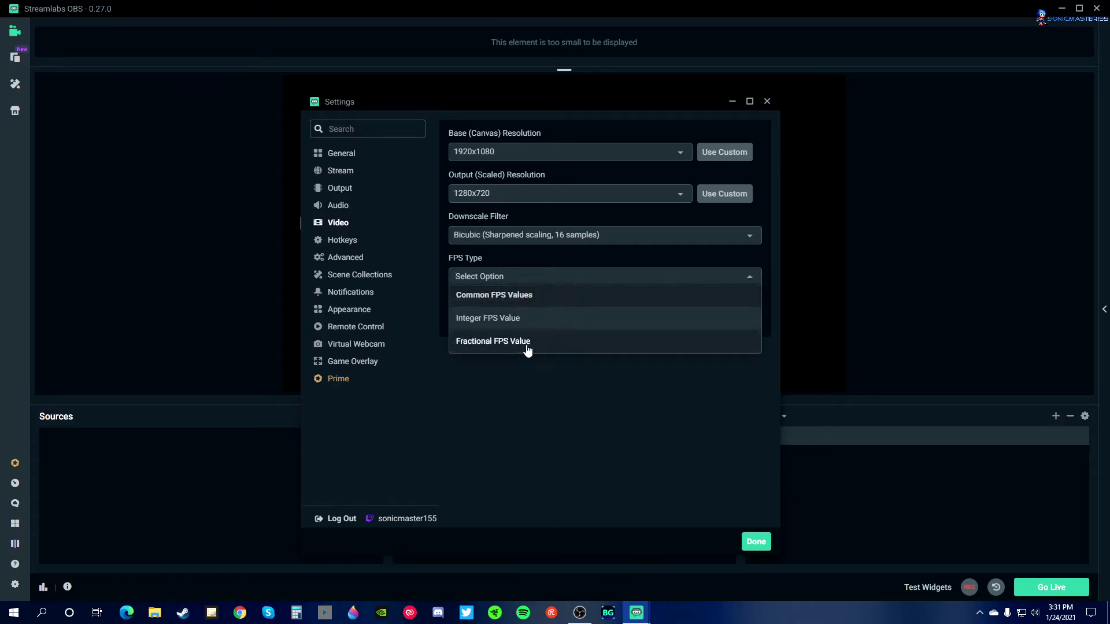
{"action": "left_click", "coordinate": [501, 295]}
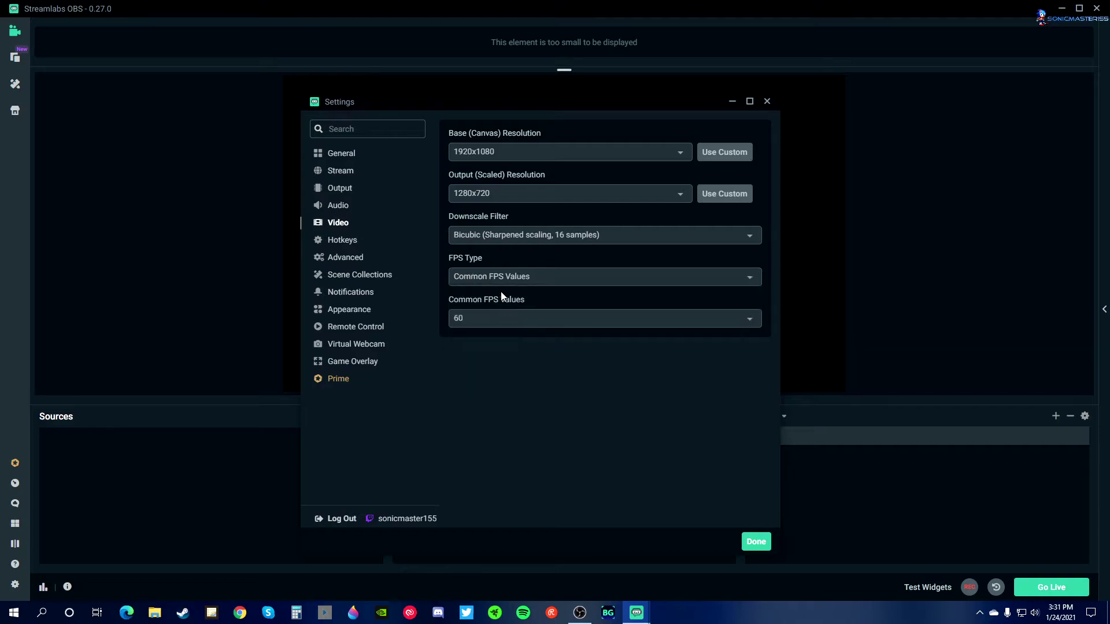
{"action": "left_click", "coordinate": [508, 281]}
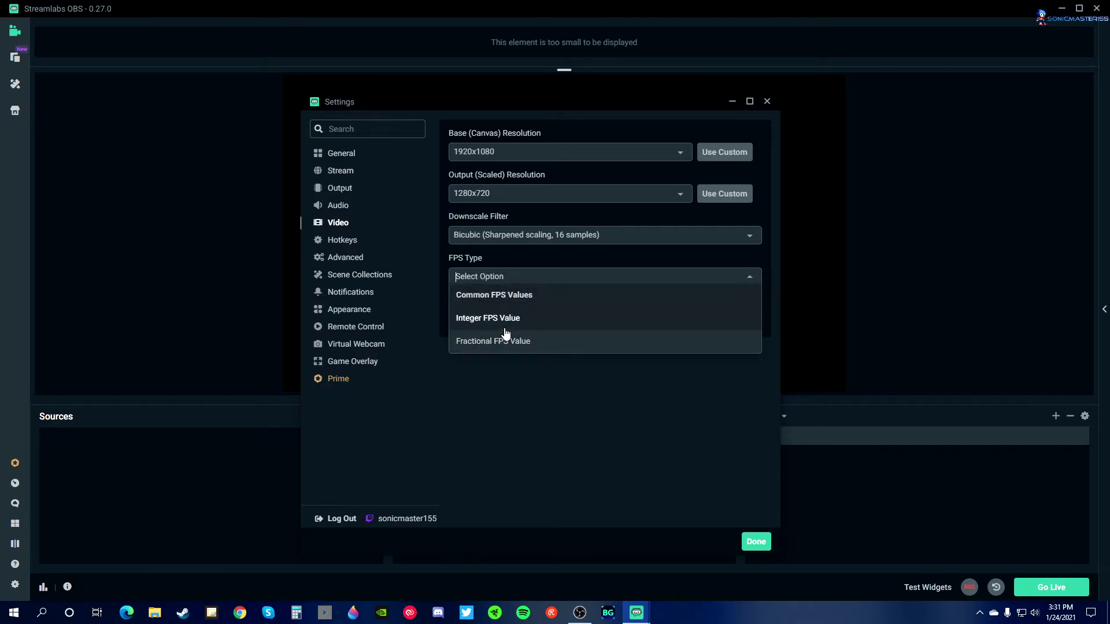
{"action": "left_click", "coordinate": [515, 302]}
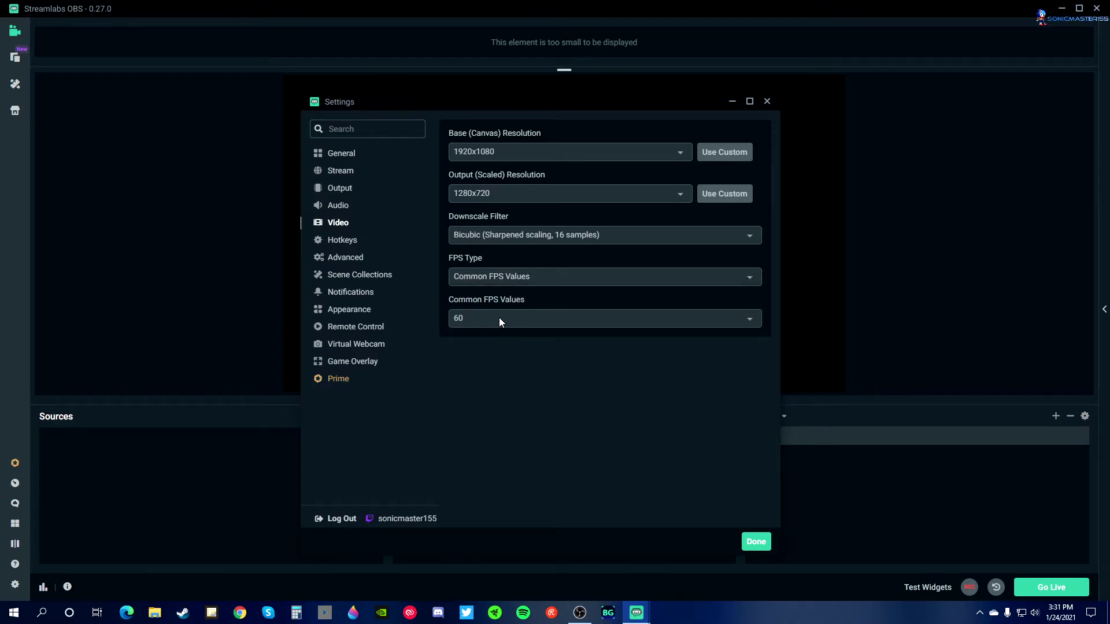
Step: Look through the frame rates offered under Common FPS Values and choose 60
{"action": "left_click", "coordinate": [500, 319]}
{"action": "scroll", "coordinate": [548, 402], "scroll_direction": "down", "scroll_amount": 1}
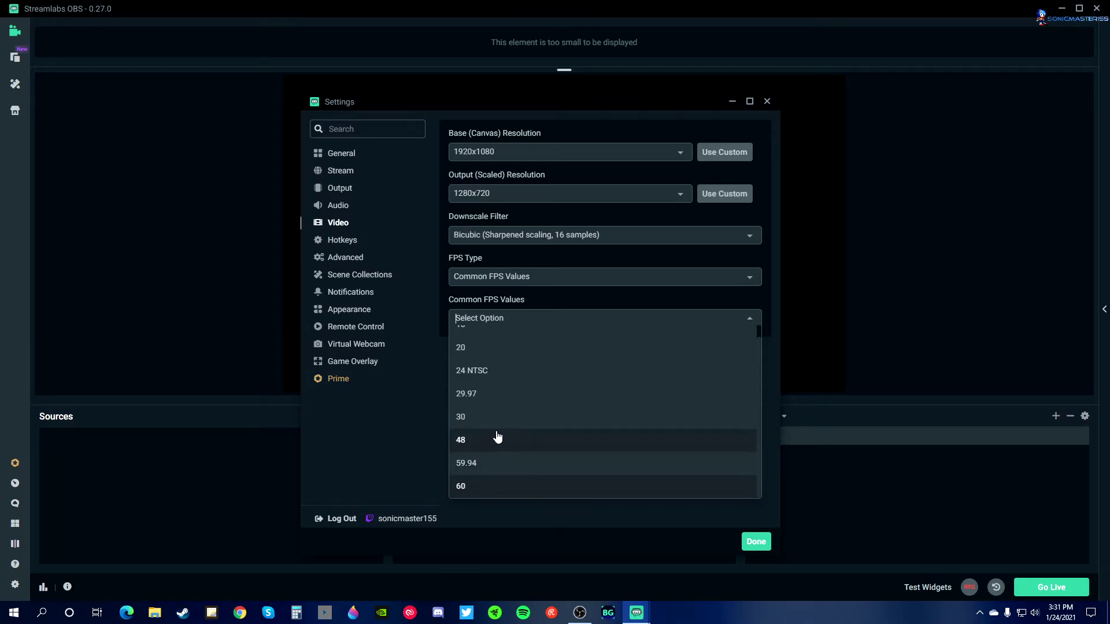
{"action": "scroll", "coordinate": [489, 376], "scroll_direction": "up", "scroll_amount": 1}
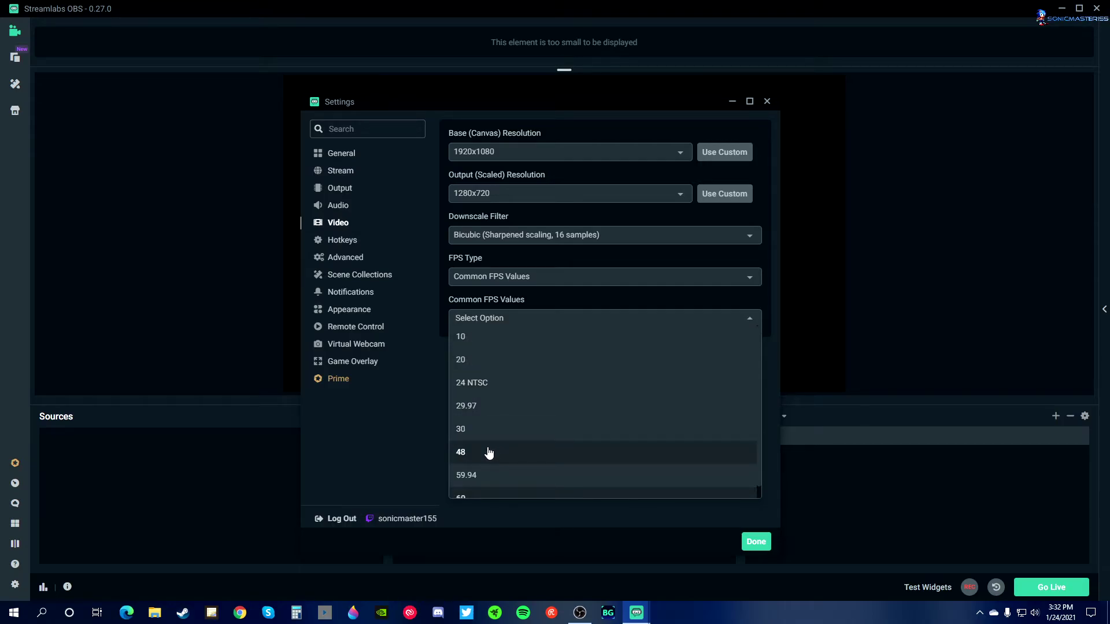
{"action": "scroll", "coordinate": [489, 429], "scroll_direction": "down", "scroll_amount": 1}
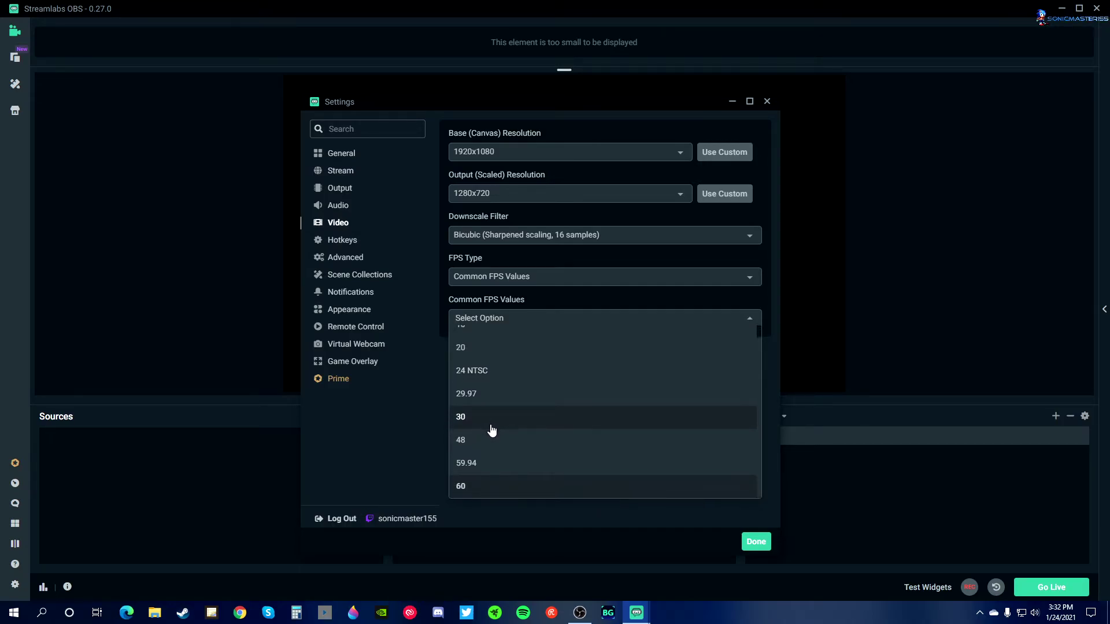
{"action": "scroll", "coordinate": [518, 391], "scroll_direction": "up", "scroll_amount": 1}
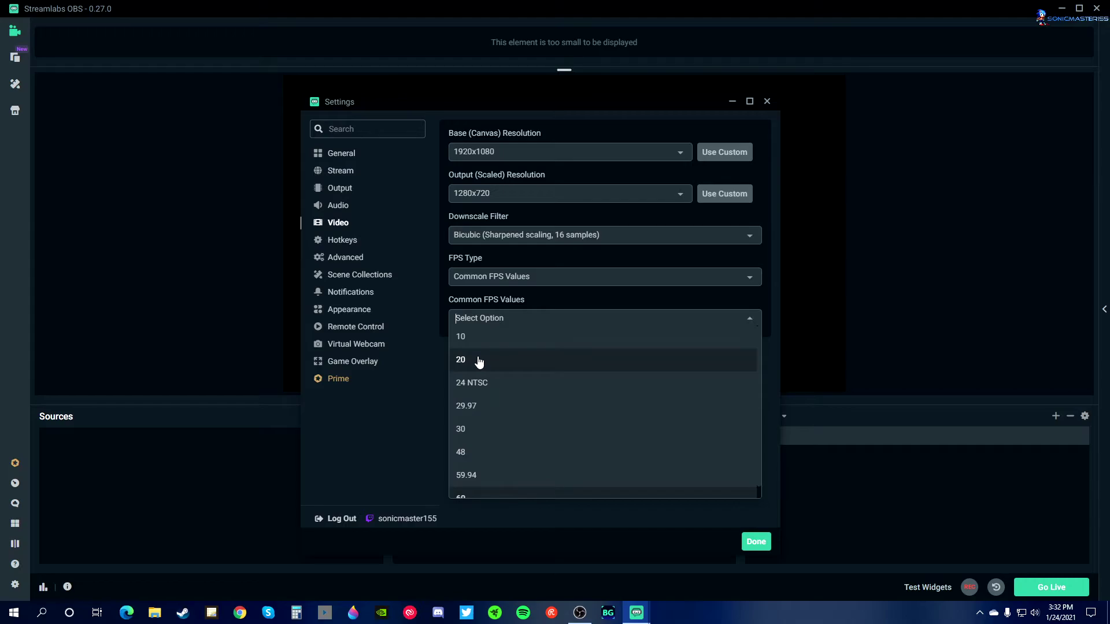
{"action": "scroll", "coordinate": [479, 362], "scroll_direction": "down", "scroll_amount": 1}
{"action": "left_click", "coordinate": [458, 486]}
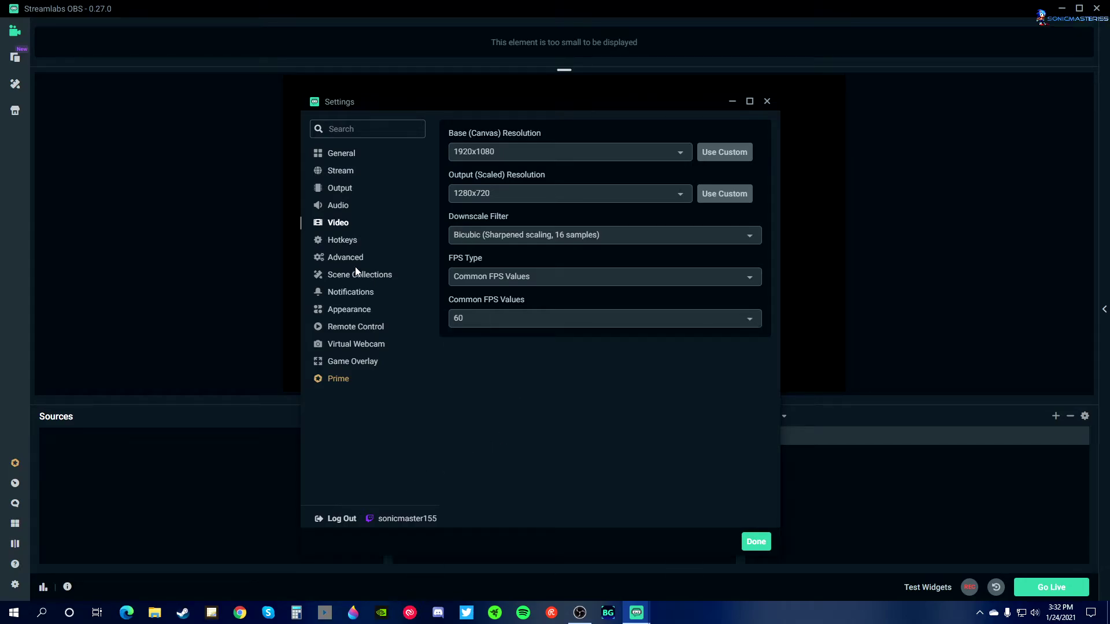
Step: Look over the Hotkeys settings, from the streaming and recording actions down to the scene and source entries
{"action": "left_click", "coordinate": [345, 241]}
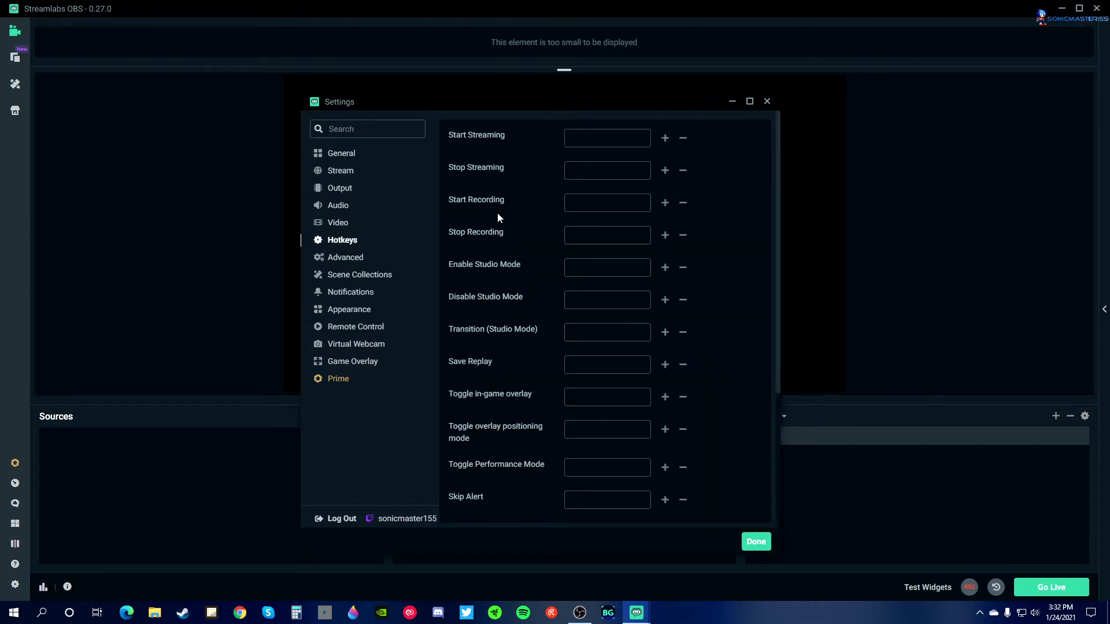
{"action": "scroll", "coordinate": [497, 213], "scroll_direction": "down", "scroll_amount": 2}
{"action": "scroll", "coordinate": [506, 263], "scroll_direction": "down", "scroll_amount": 2}
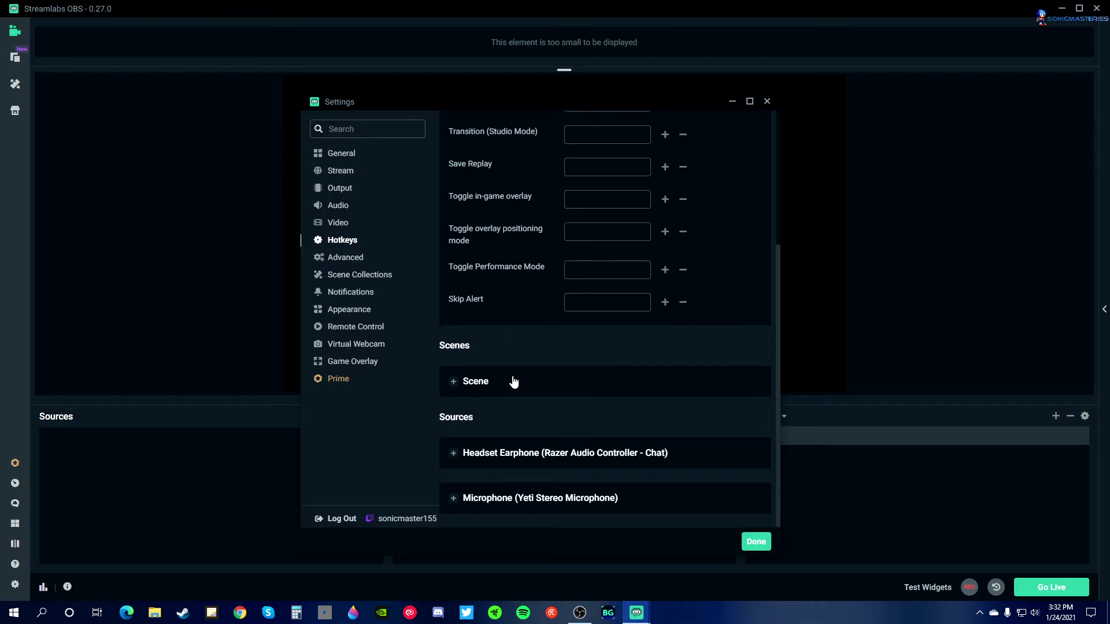
{"action": "scroll", "coordinate": [520, 347], "scroll_direction": "up", "scroll_amount": 4}
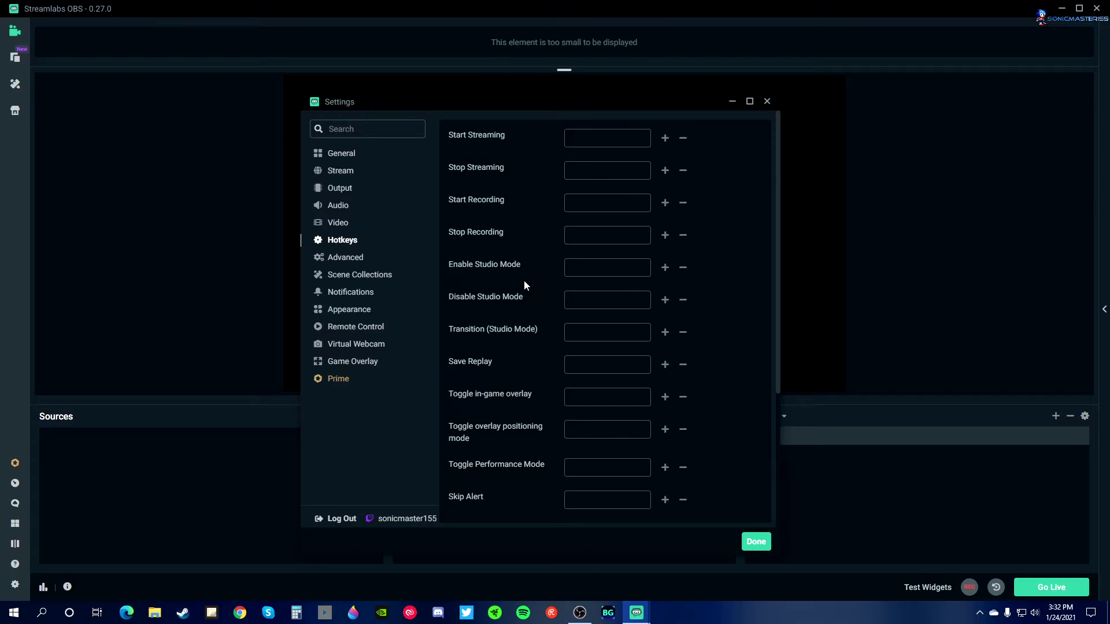
Step: Move the Settings window aside to point out the replay buffer control in the main window, and bring it back
{"action": "left_click_drag", "start_coordinate": [588, 100], "coordinate": [344, 193]}
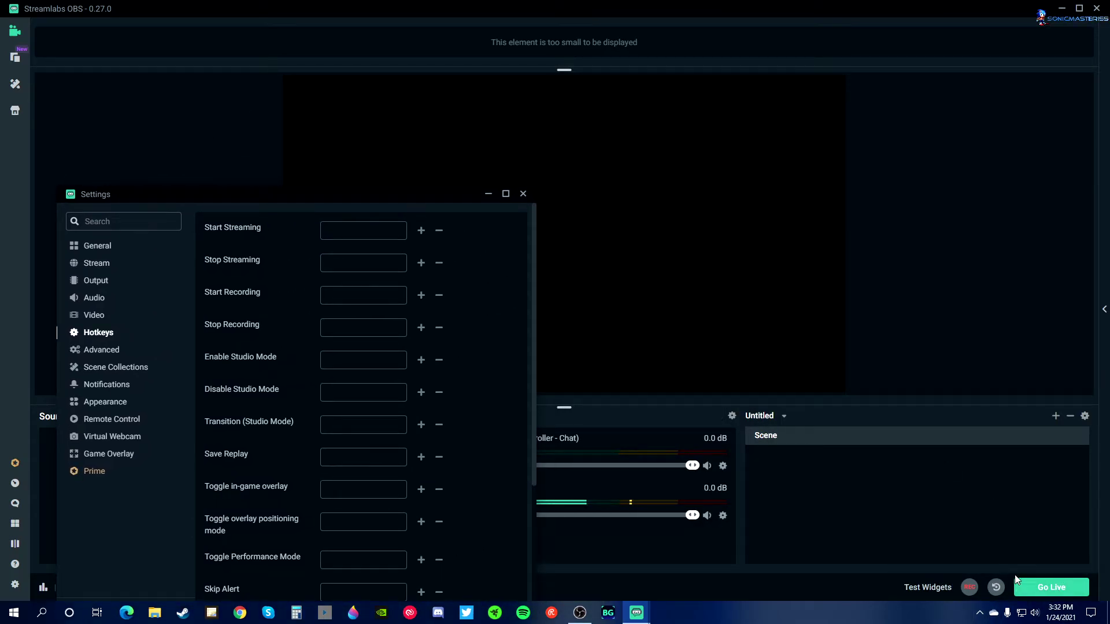
{"action": "left_click", "coordinate": [993, 588]}
{"action": "left_click_drag", "start_coordinate": [359, 196], "coordinate": [597, 51]}
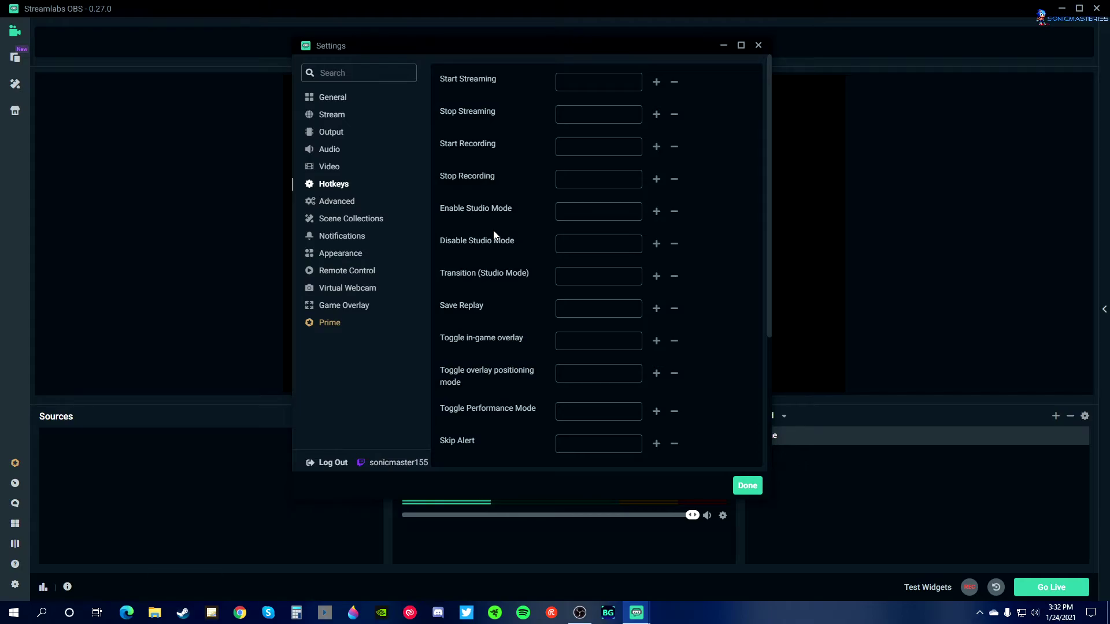
Step: Examine the hotkey options offered for the scene named Scene, and collapse the entry again
{"action": "scroll", "coordinate": [498, 228], "scroll_direction": "down", "scroll_amount": 3}
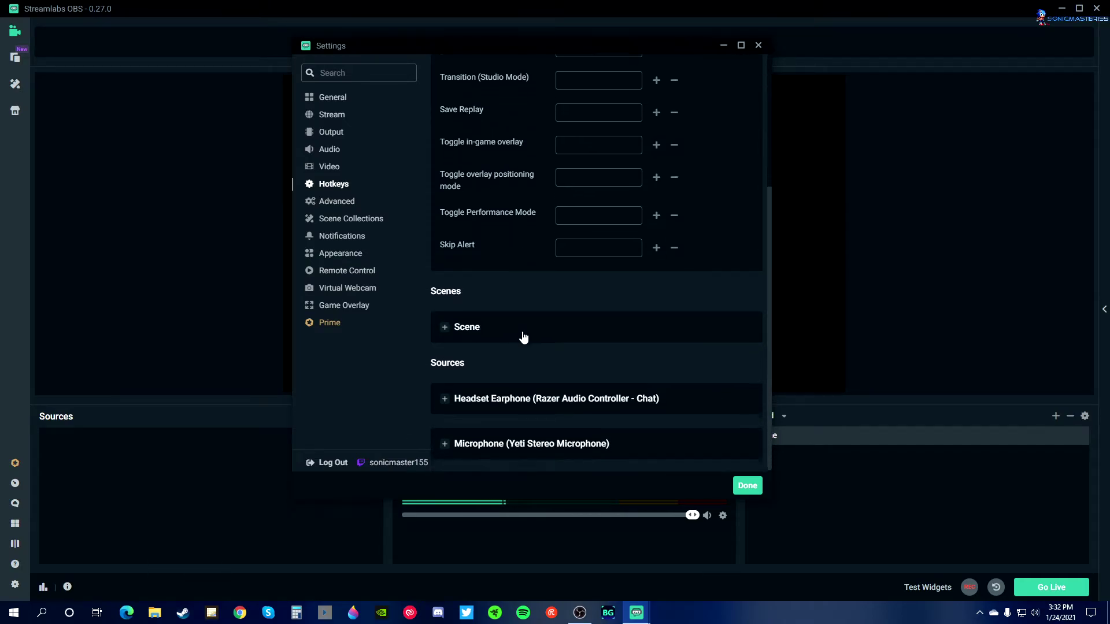
{"action": "left_click", "coordinate": [455, 327]}
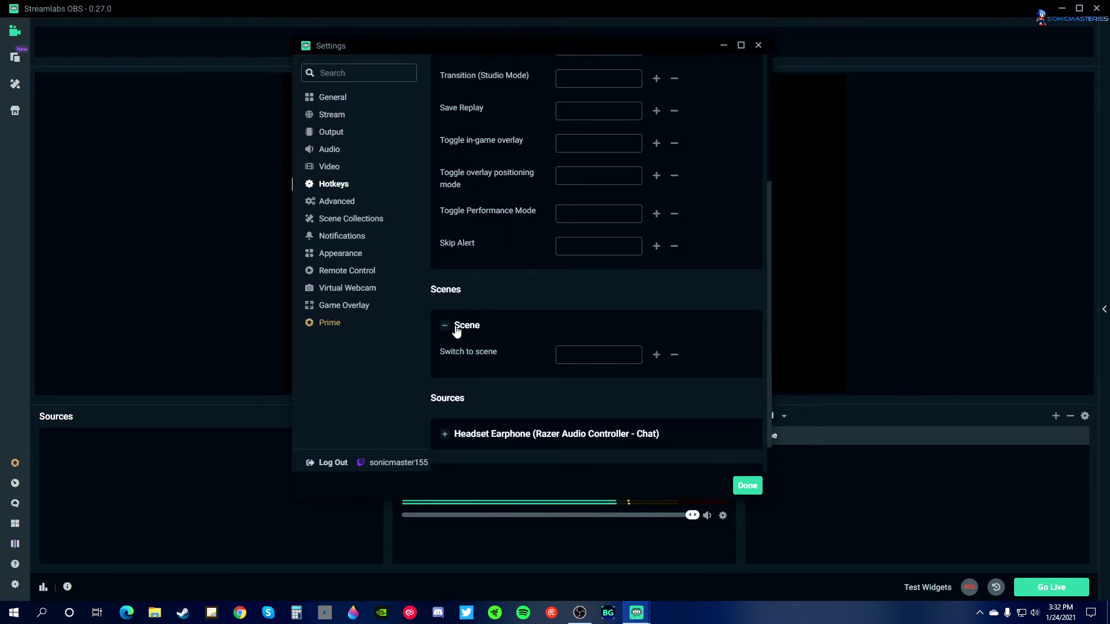
{"action": "scroll", "coordinate": [474, 325], "scroll_direction": "down", "scroll_amount": 1}
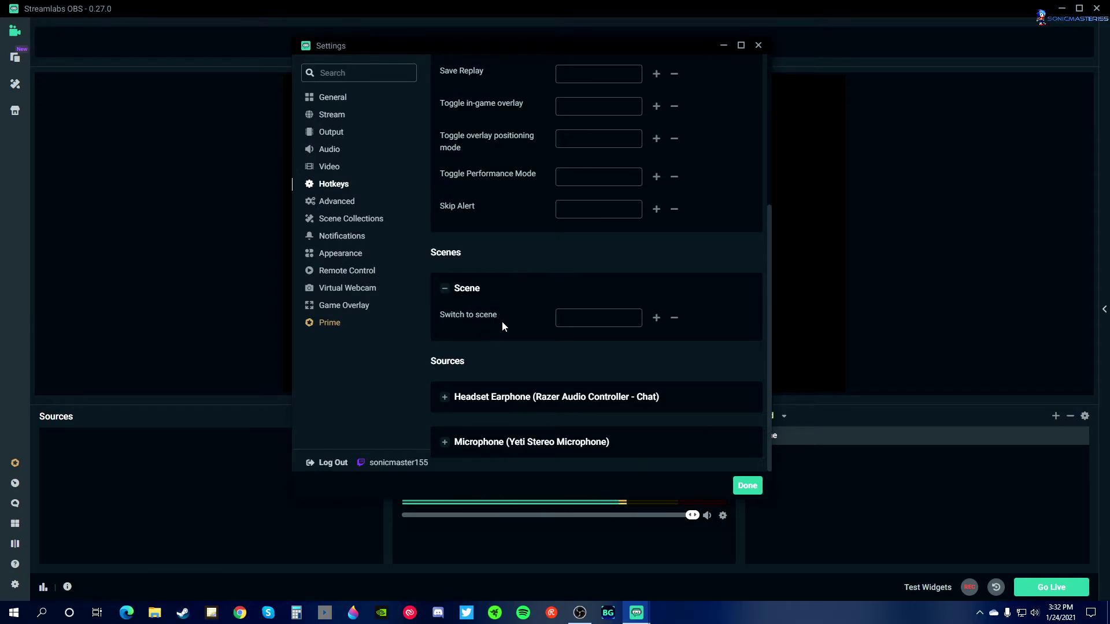
{"action": "left_click", "coordinate": [472, 292]}
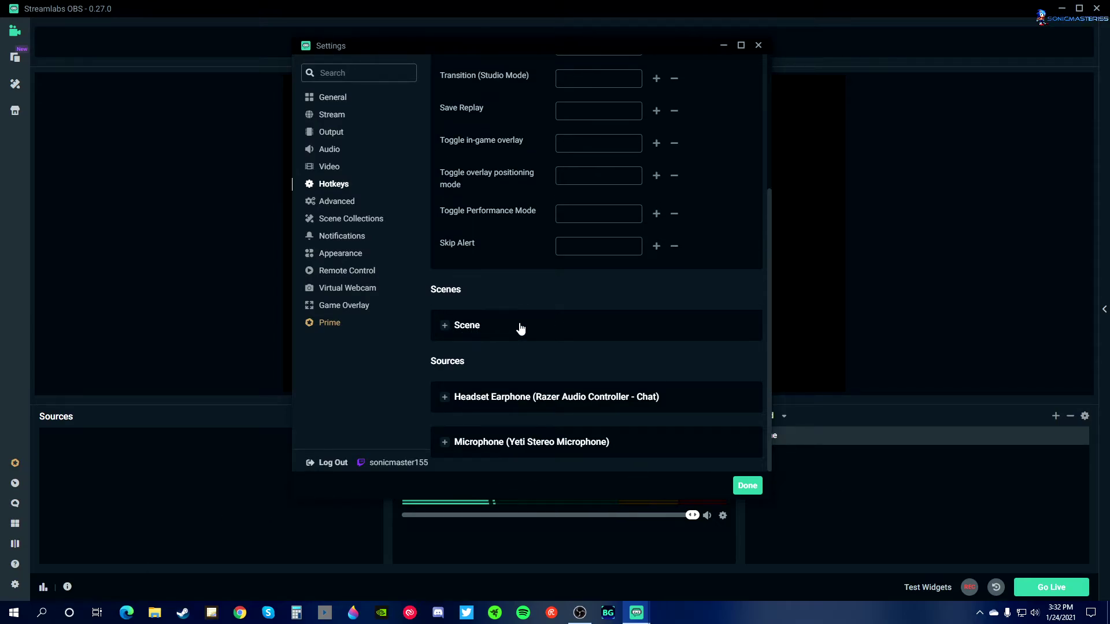
{"action": "scroll", "coordinate": [519, 324], "scroll_direction": "up", "scroll_amount": 3}
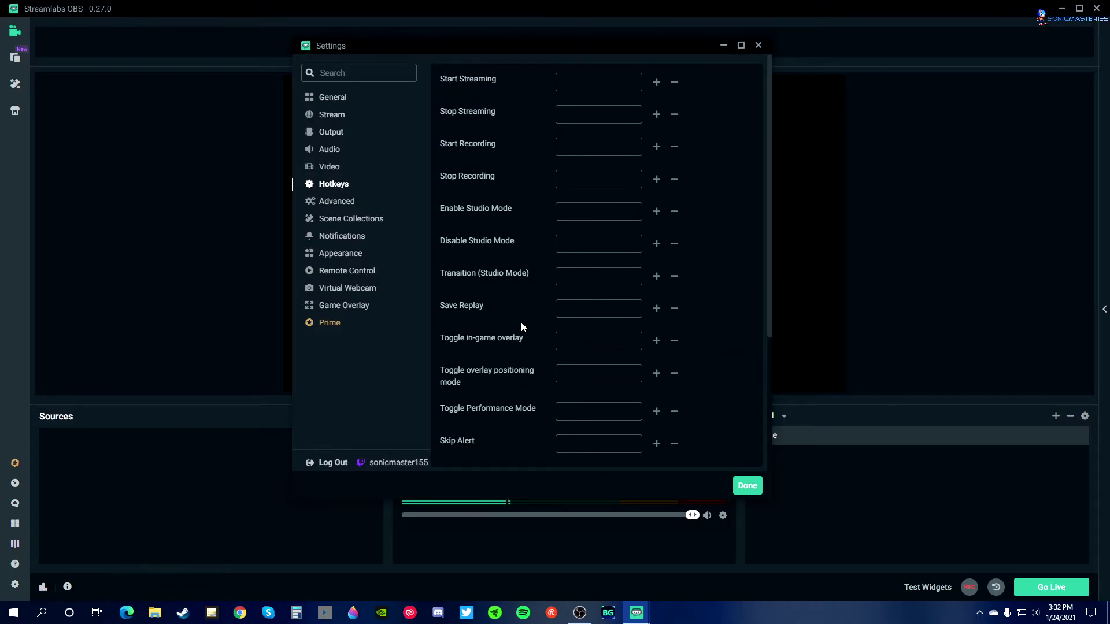
Step: Glance at the Advanced settings, and return to the Hotkeys settings to review the available actions again
{"action": "left_click", "coordinate": [341, 208]}
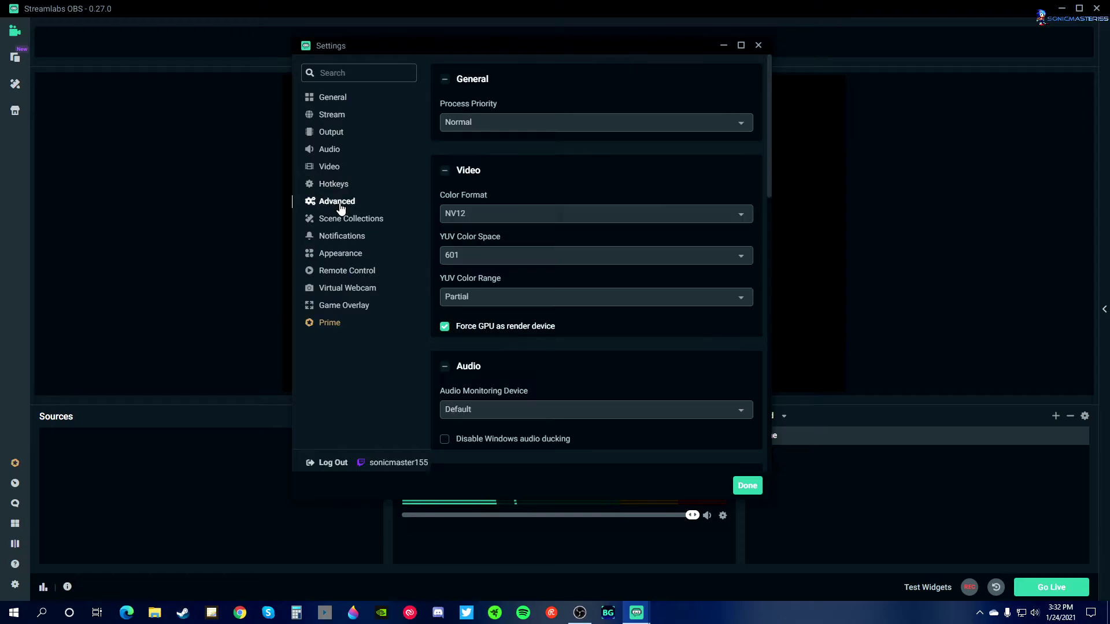
{"action": "left_click", "coordinate": [332, 189]}
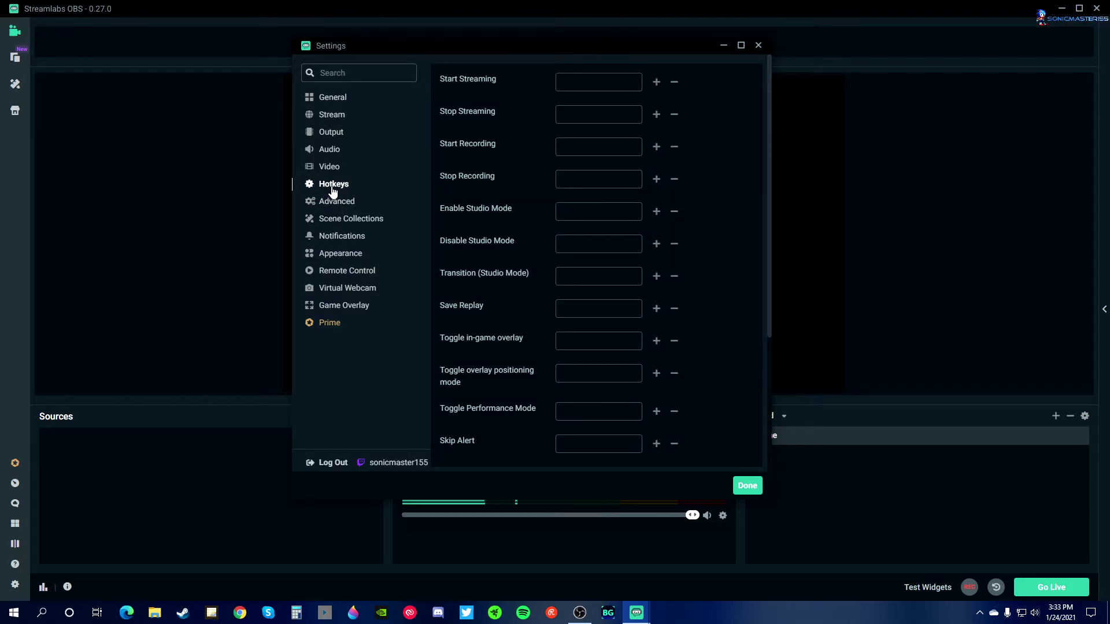
{"action": "scroll", "coordinate": [482, 209], "scroll_direction": "down", "scroll_amount": 1}
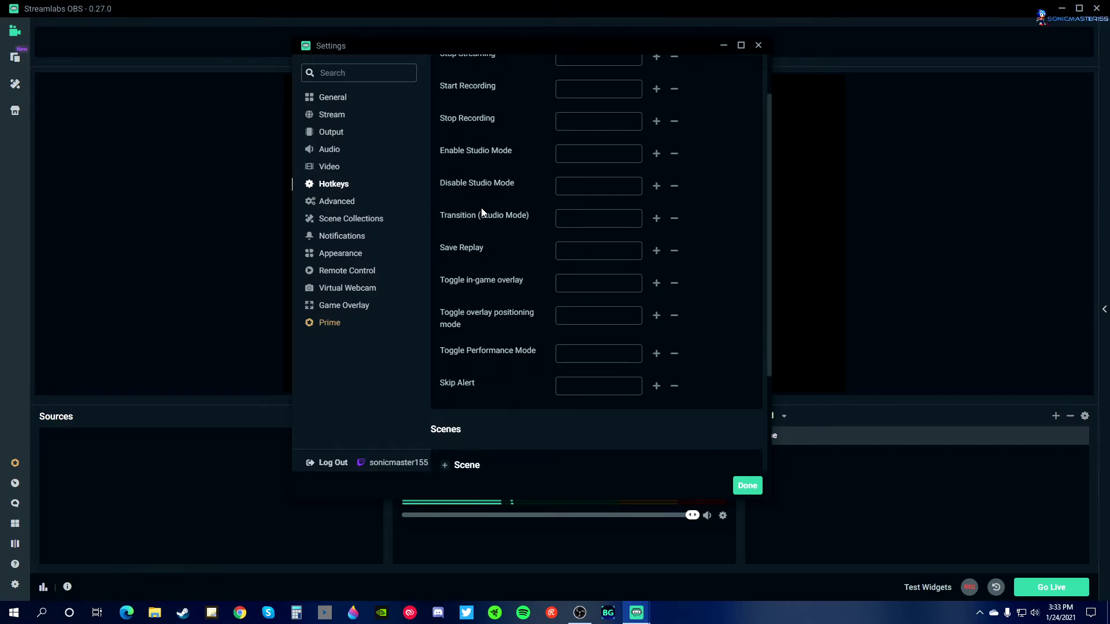
{"action": "scroll", "coordinate": [480, 216], "scroll_direction": "up", "scroll_amount": 1}
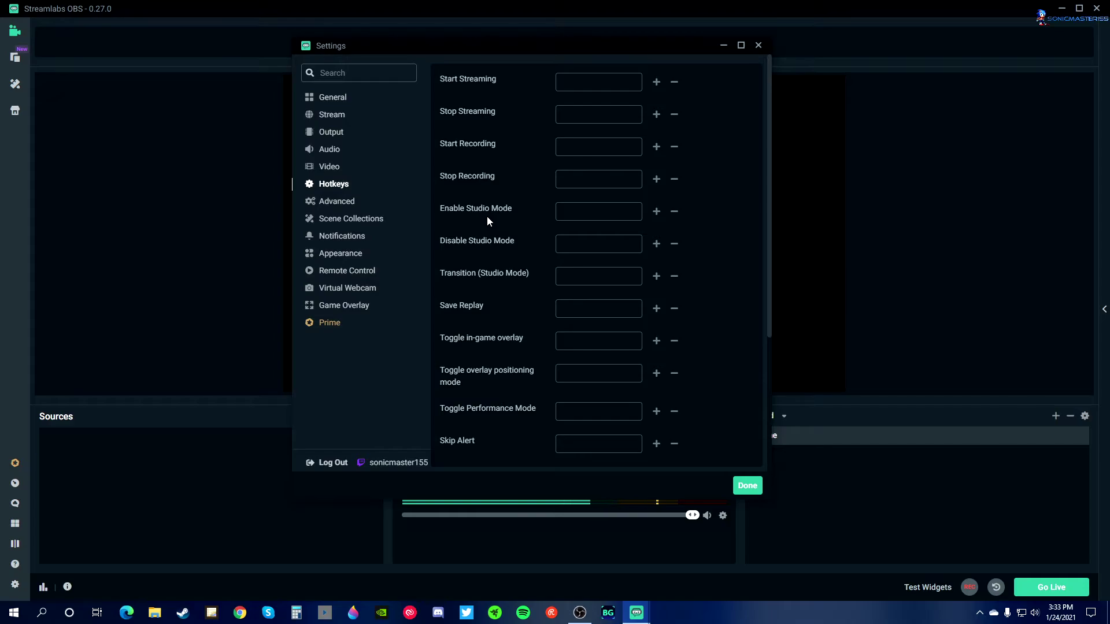
{"action": "scroll", "coordinate": [487, 216], "scroll_direction": "down", "scroll_amount": 3}
{"action": "scroll", "coordinate": [485, 217], "scroll_direction": "up", "scroll_amount": 3}
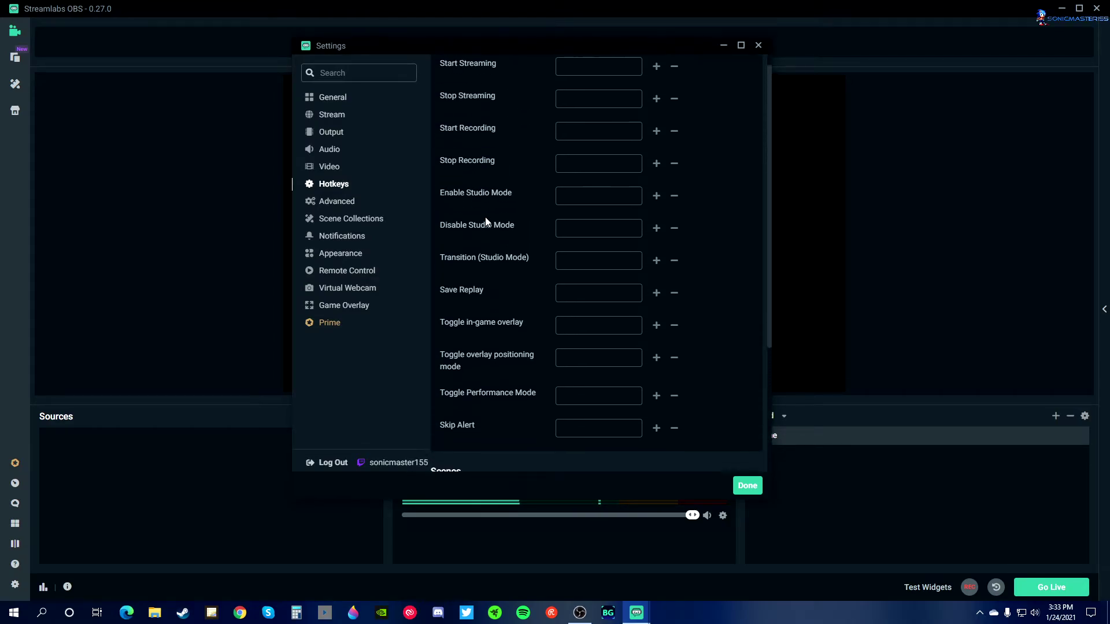
{"action": "scroll", "coordinate": [494, 212], "scroll_direction": "down", "scroll_amount": 3}
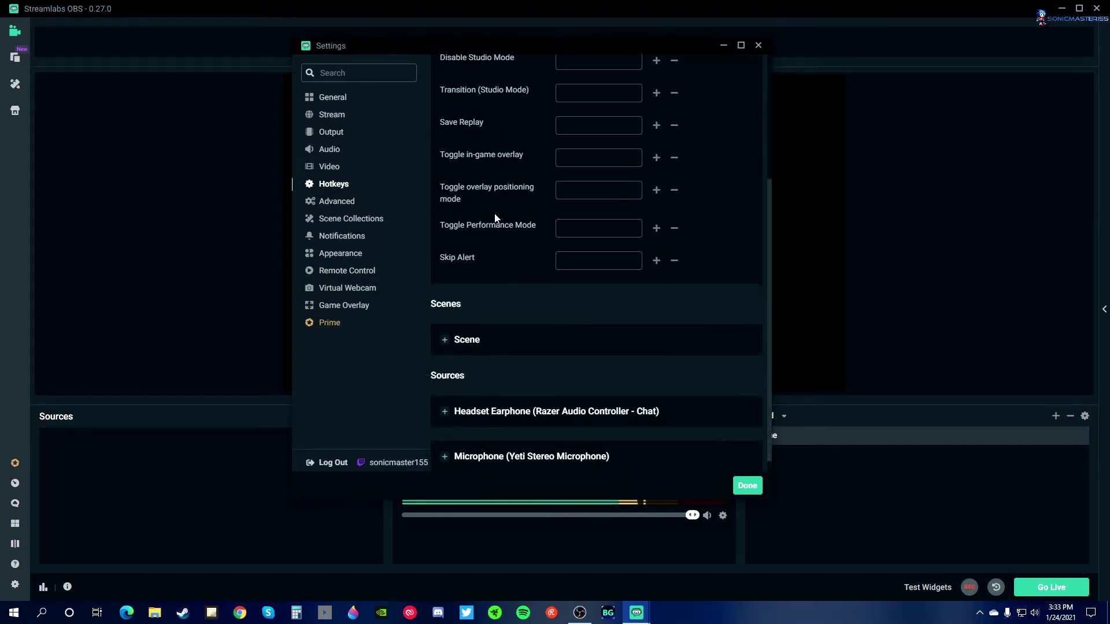
Step: Examine the mute, unmute, push-to-mute and push-to-talk hotkey options for the headset earphone and microphone sources
{"action": "left_click", "coordinate": [474, 397]}
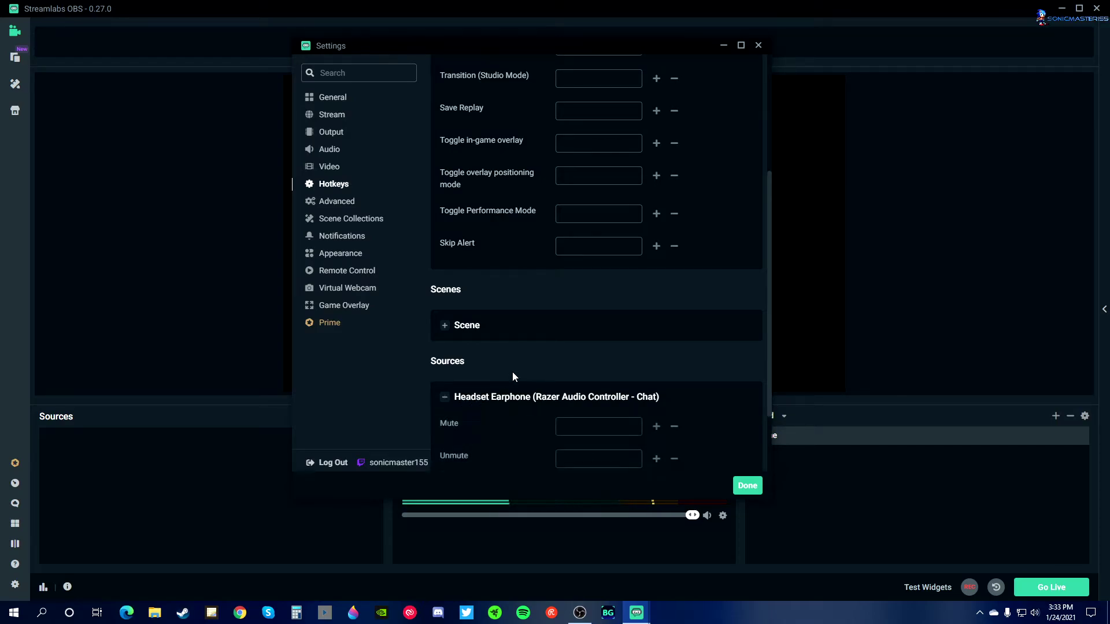
{"action": "scroll", "coordinate": [515, 364], "scroll_direction": "down", "scroll_amount": 3}
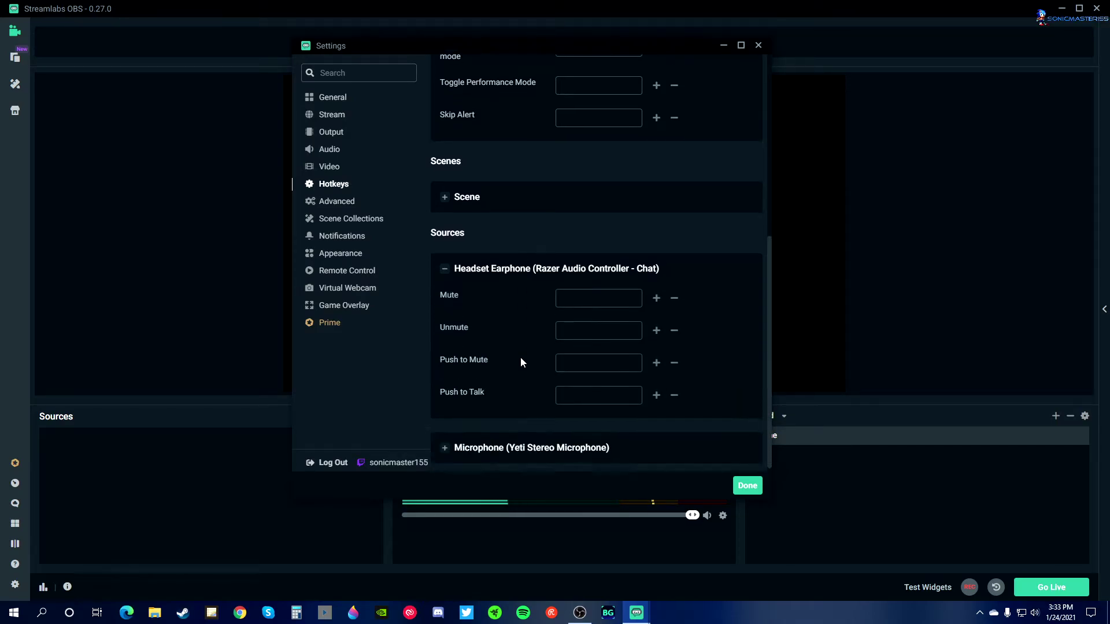
{"action": "left_click", "coordinate": [494, 441]}
{"action": "scroll", "coordinate": [491, 382], "scroll_direction": "down", "scroll_amount": 2}
{"action": "scroll", "coordinate": [501, 347], "scroll_direction": "down", "scroll_amount": 1}
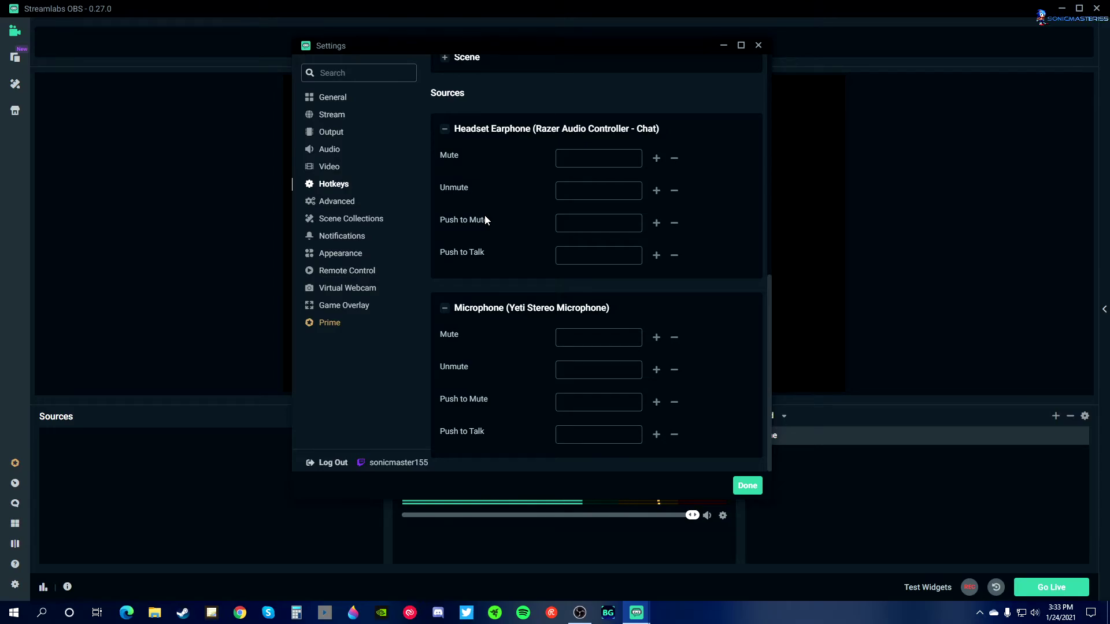
{"action": "left_click", "coordinate": [489, 266]}
{"action": "scroll", "coordinate": [525, 310], "scroll_direction": "up", "scroll_amount": 2}
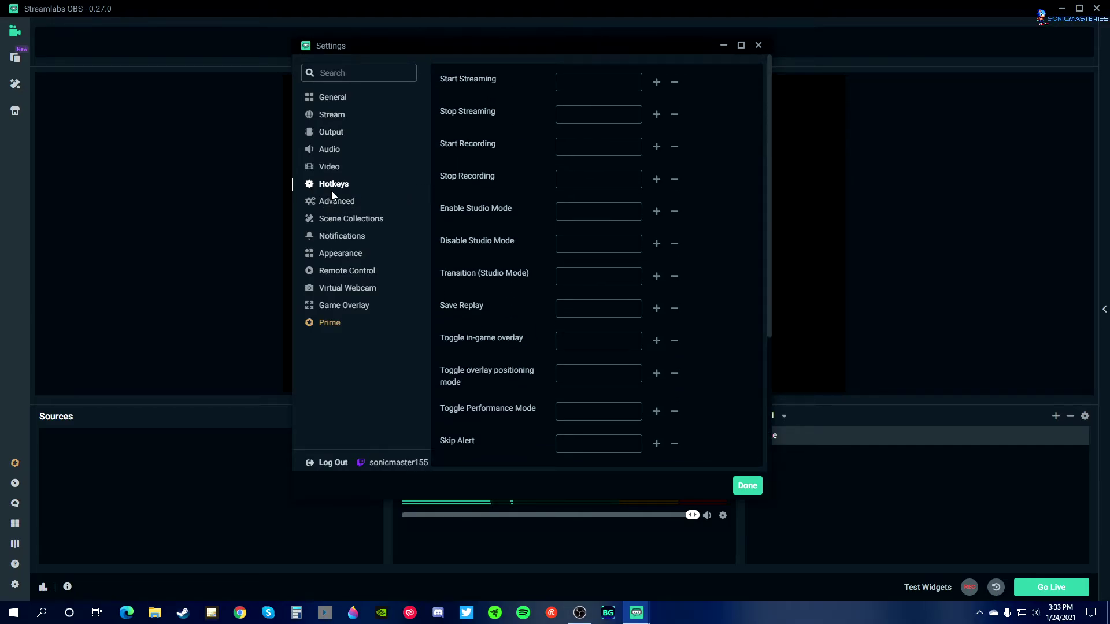
Step: Set the process priority to High in the Advanced settings
{"action": "left_click", "coordinate": [342, 202]}
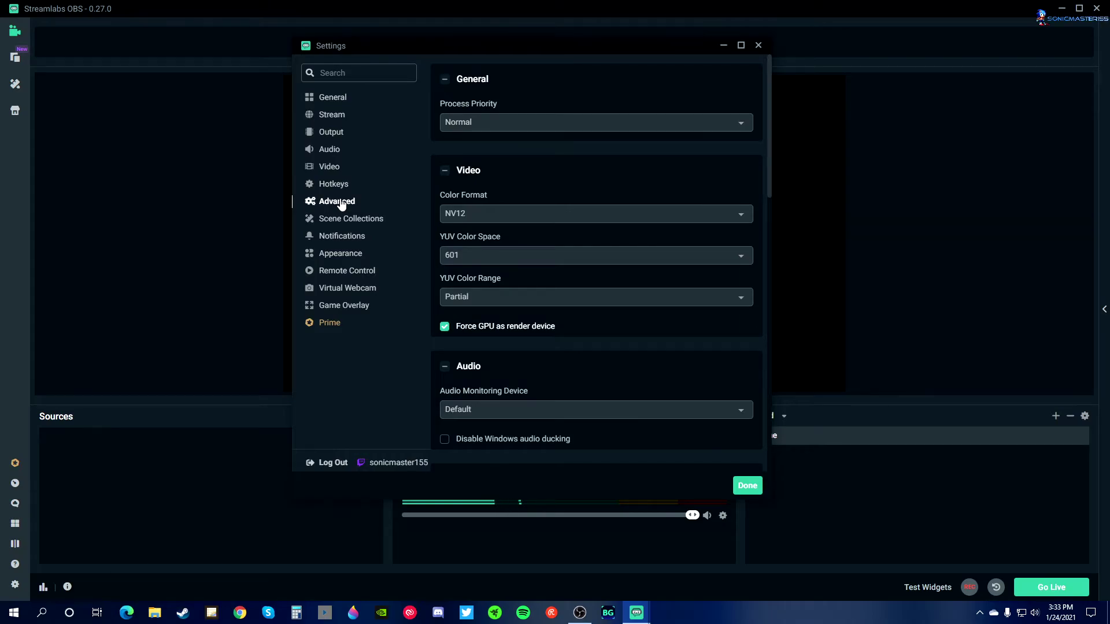
{"action": "left_click", "coordinate": [483, 121]}
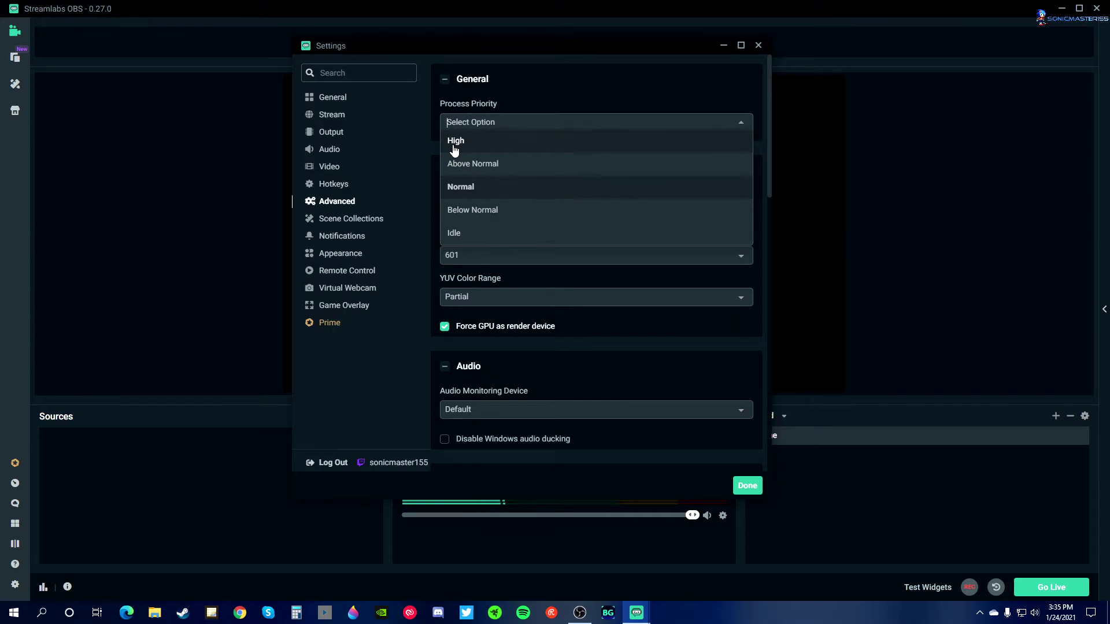
{"action": "left_click", "coordinate": [453, 146]}
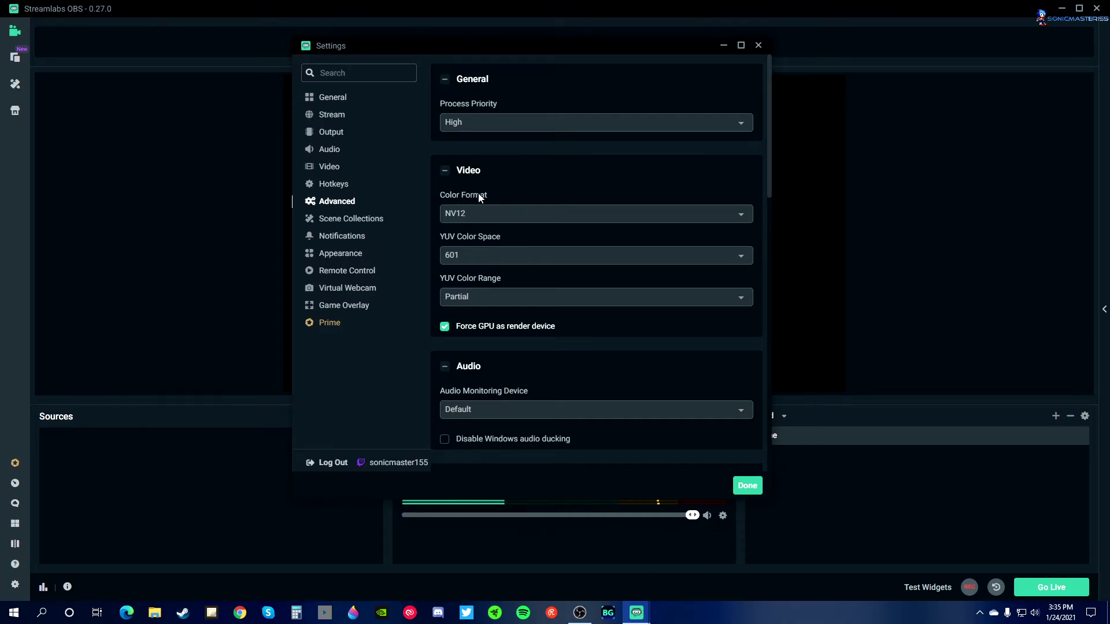
Step: Configure the advanced video settings with color format NV12, YUV color space 709 and YUV color range Full
{"action": "left_click", "coordinate": [476, 215]}
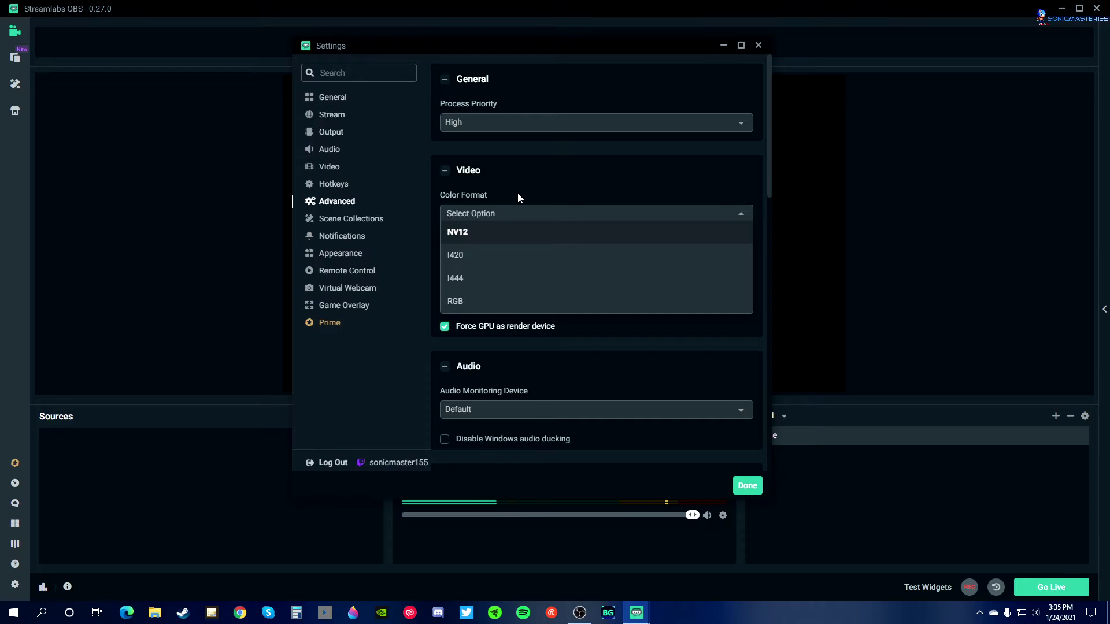
{"action": "left_click", "coordinate": [474, 232]}
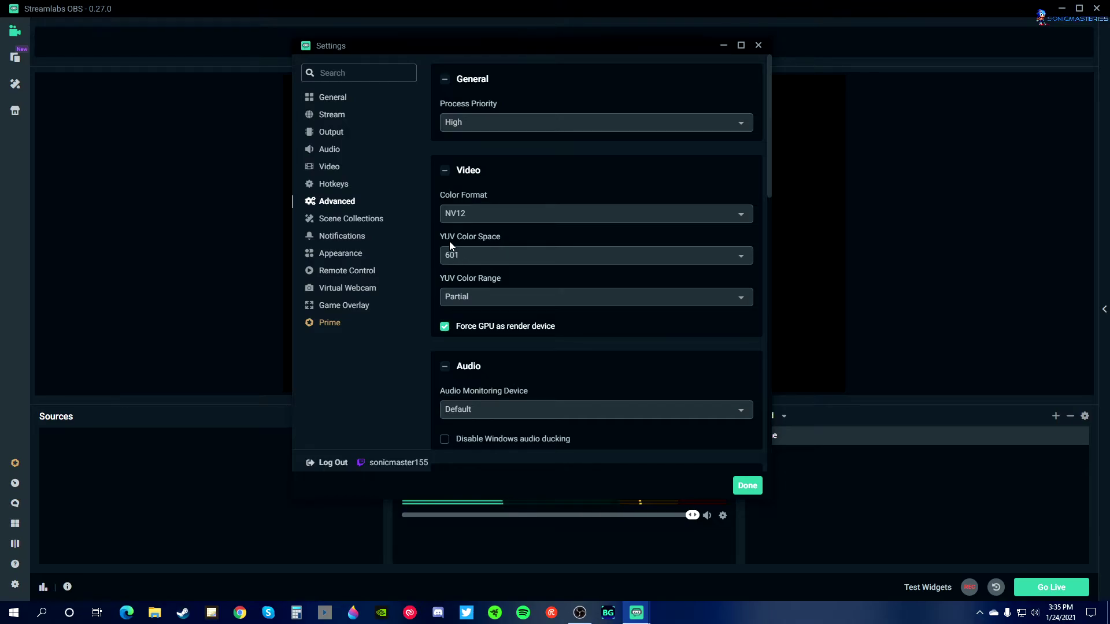
{"action": "left_click", "coordinate": [474, 258]}
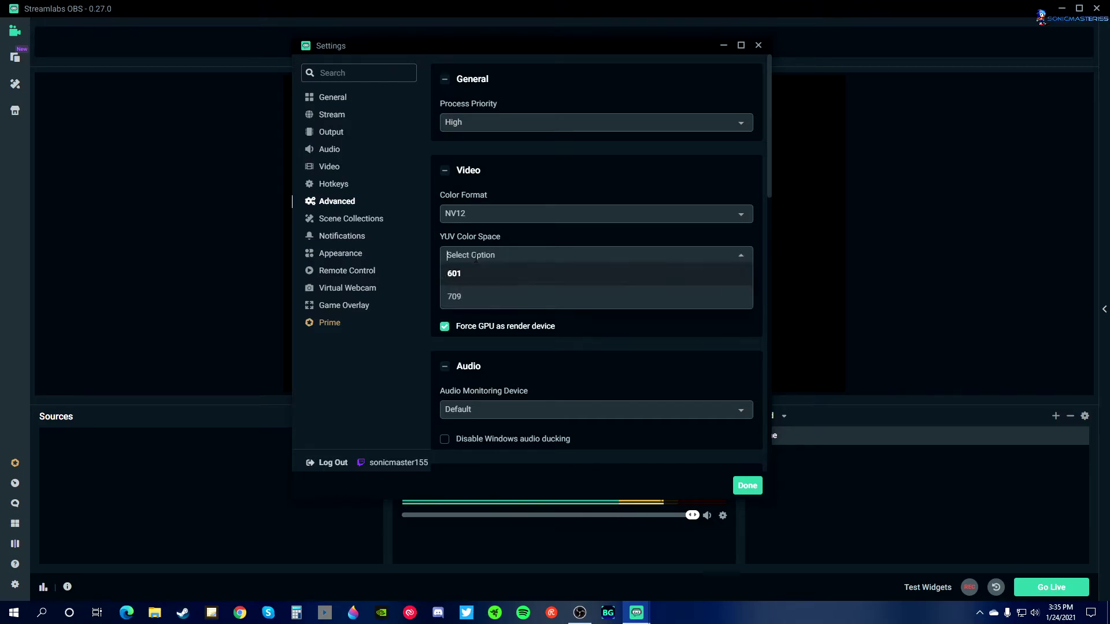
{"action": "left_click", "coordinate": [478, 298]}
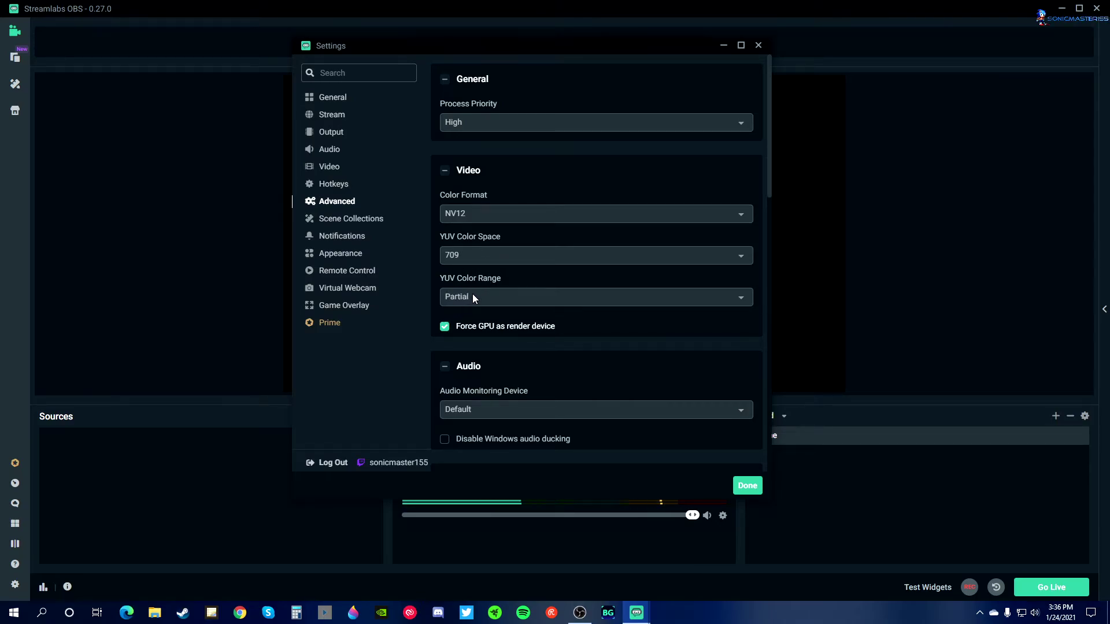
{"action": "left_click", "coordinate": [473, 296]}
{"action": "left_click", "coordinate": [469, 337]}
Step: Look over the advanced audio, recording and replay buffer options, and move the Settings window lower on the screen
{"action": "scroll", "coordinate": [592, 318], "scroll_direction": "down", "scroll_amount": 4}
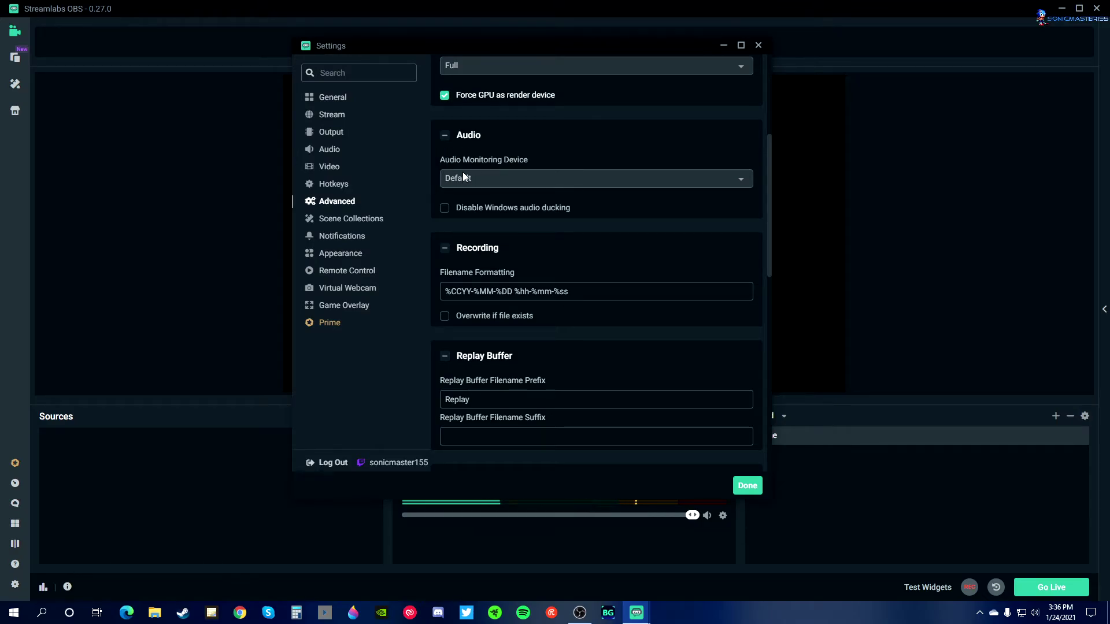
{"action": "left_click_drag", "start_coordinate": [500, 44], "coordinate": [474, 44]}
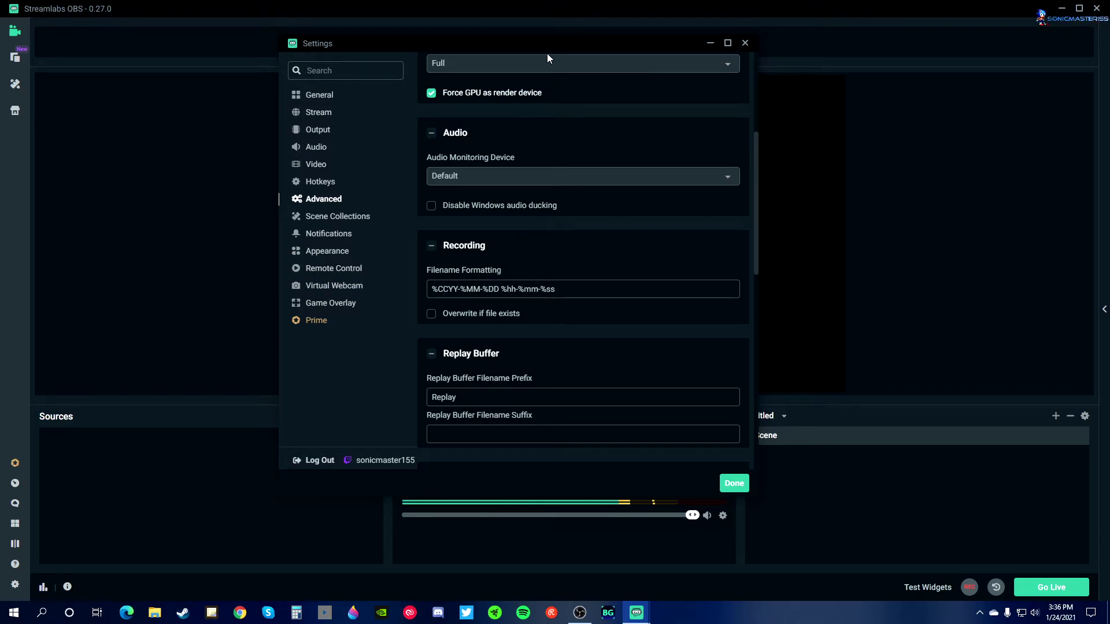
{"action": "left_click_drag", "start_coordinate": [545, 37], "coordinate": [547, 102]}
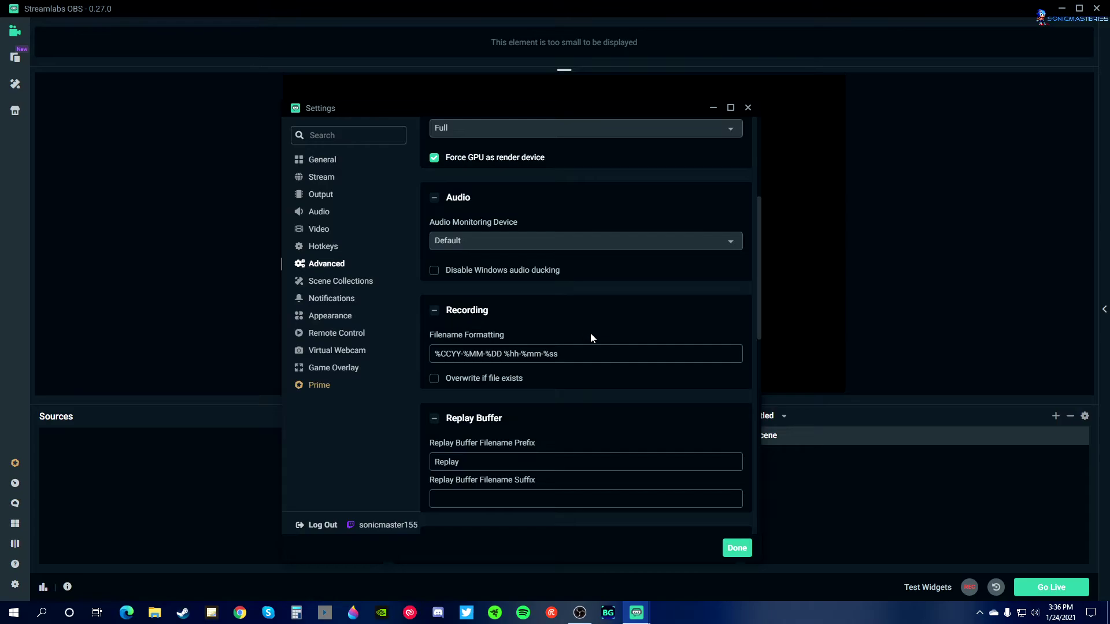
Step: Set the stream delay duration to 15 seconds
{"action": "scroll", "coordinate": [595, 321], "scroll_direction": "down", "scroll_amount": 2}
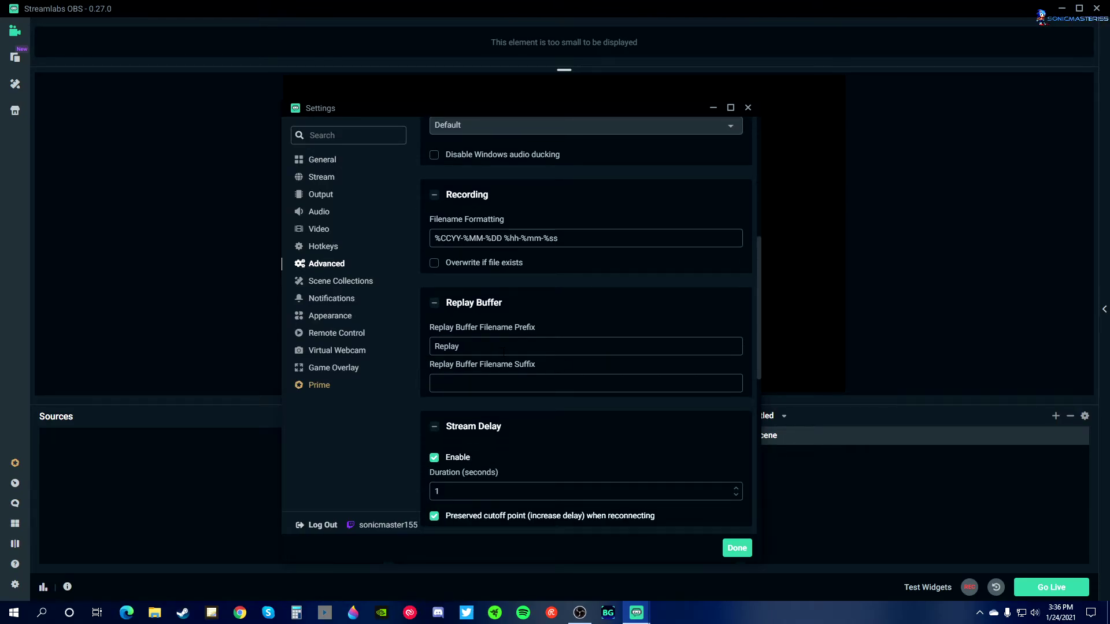
{"action": "scroll", "coordinate": [550, 320], "scroll_direction": "down", "scroll_amount": 3}
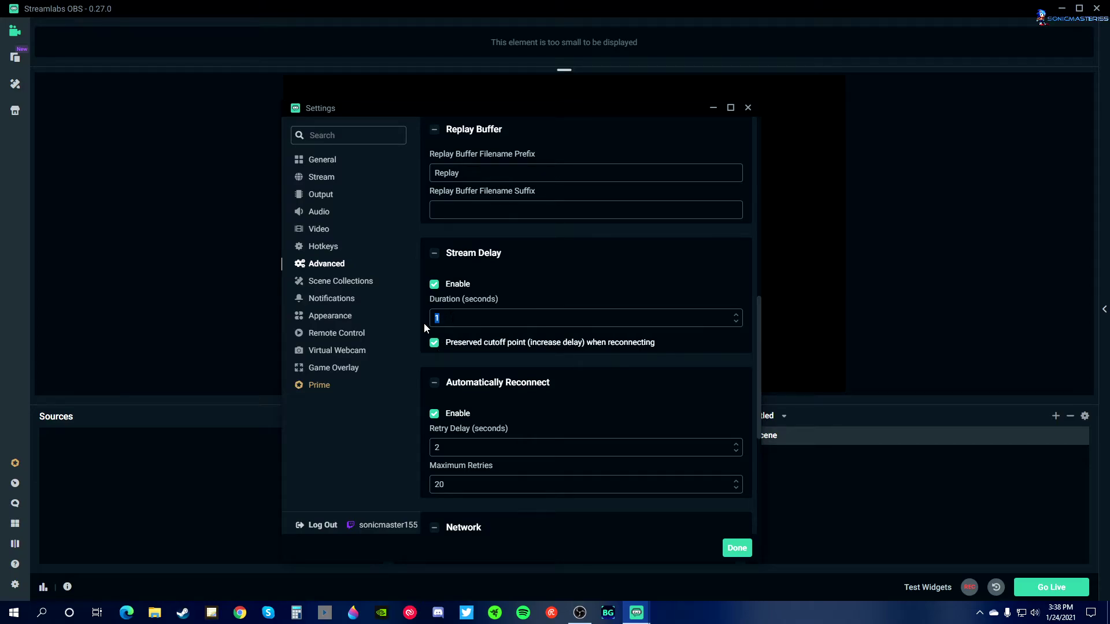
{"action": "type", "text": "15"}
Step: Review the remaining Advanced settings, from automatic reconnection to media files, plus the Scene Collections and Notifications settings
{"action": "scroll", "coordinate": [557, 269], "scroll_direction": "down", "scroll_amount": 2}
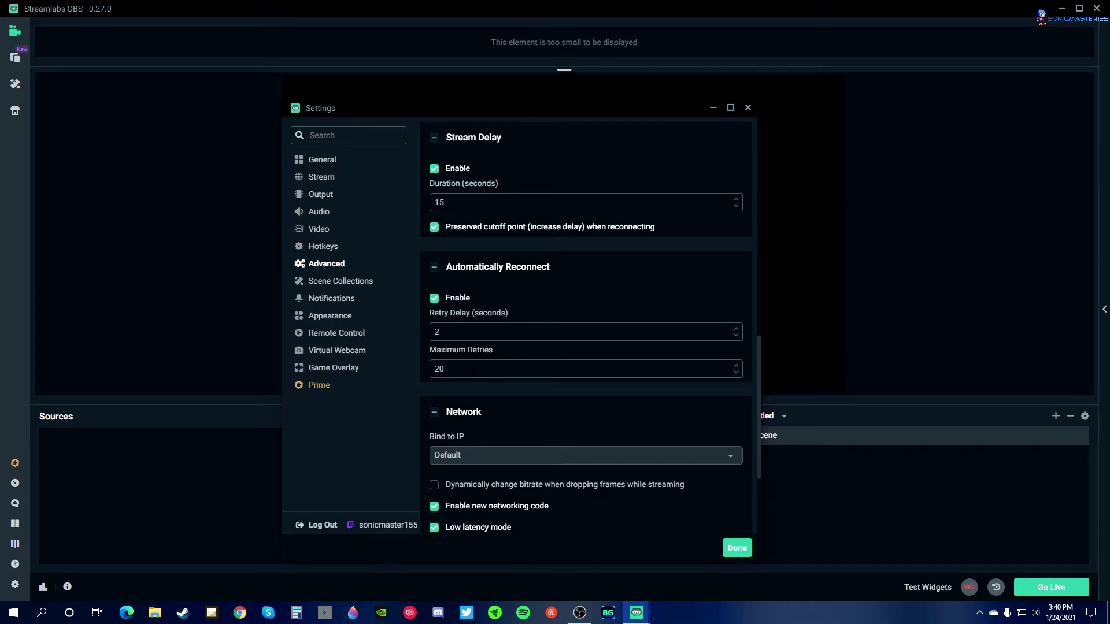
{"action": "scroll", "coordinate": [586, 324], "scroll_direction": "down", "scroll_amount": 2}
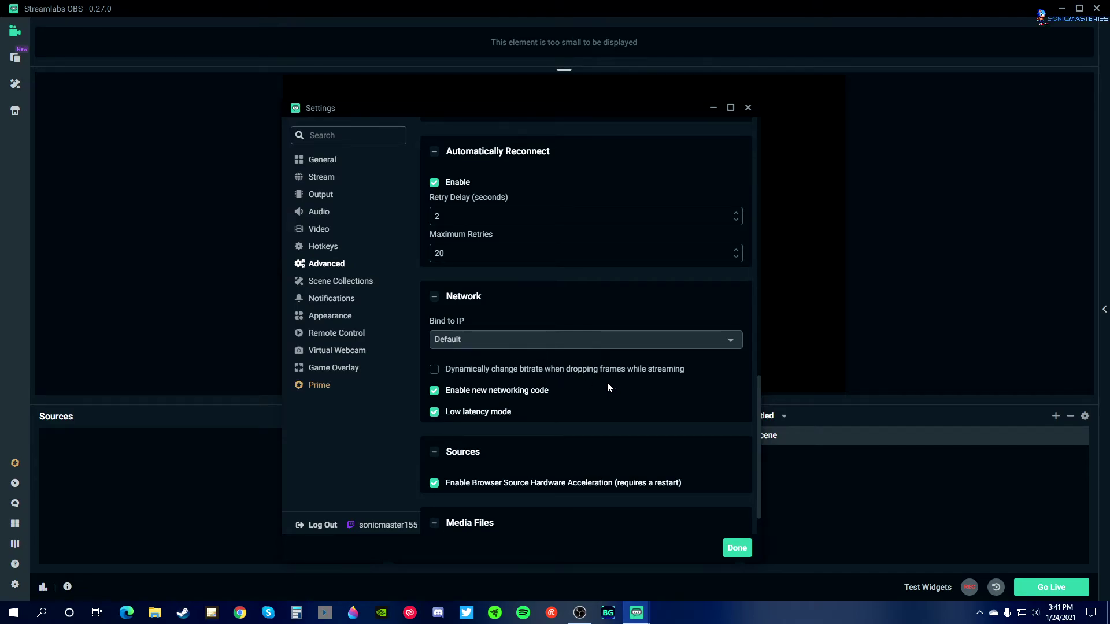
{"action": "scroll", "coordinate": [607, 383], "scroll_direction": "down", "scroll_amount": 1}
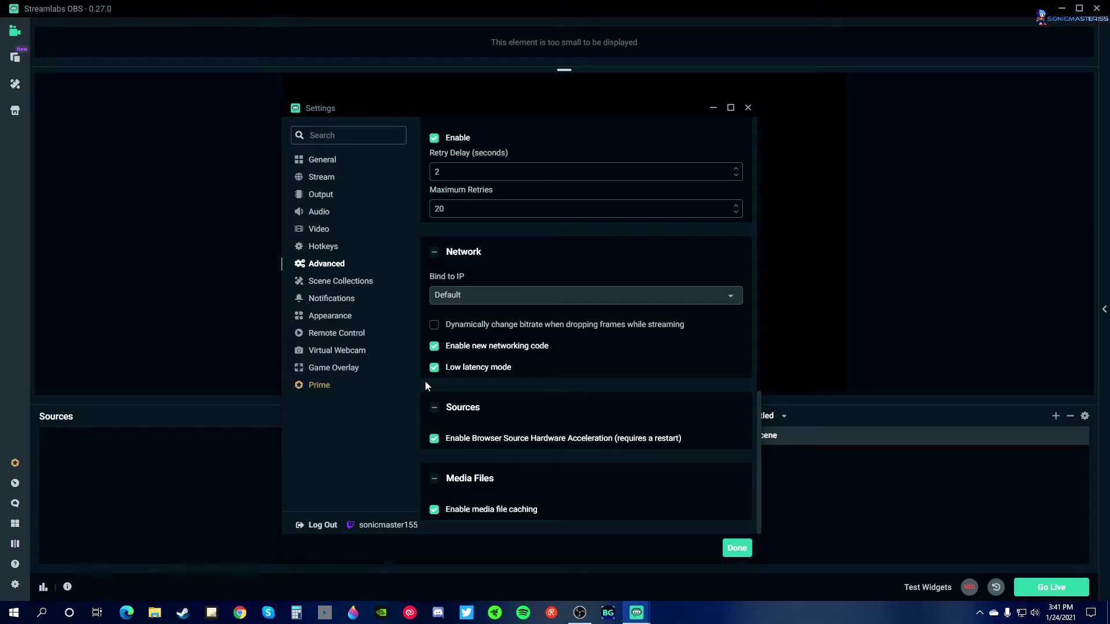
{"action": "left_click", "coordinate": [333, 283]}
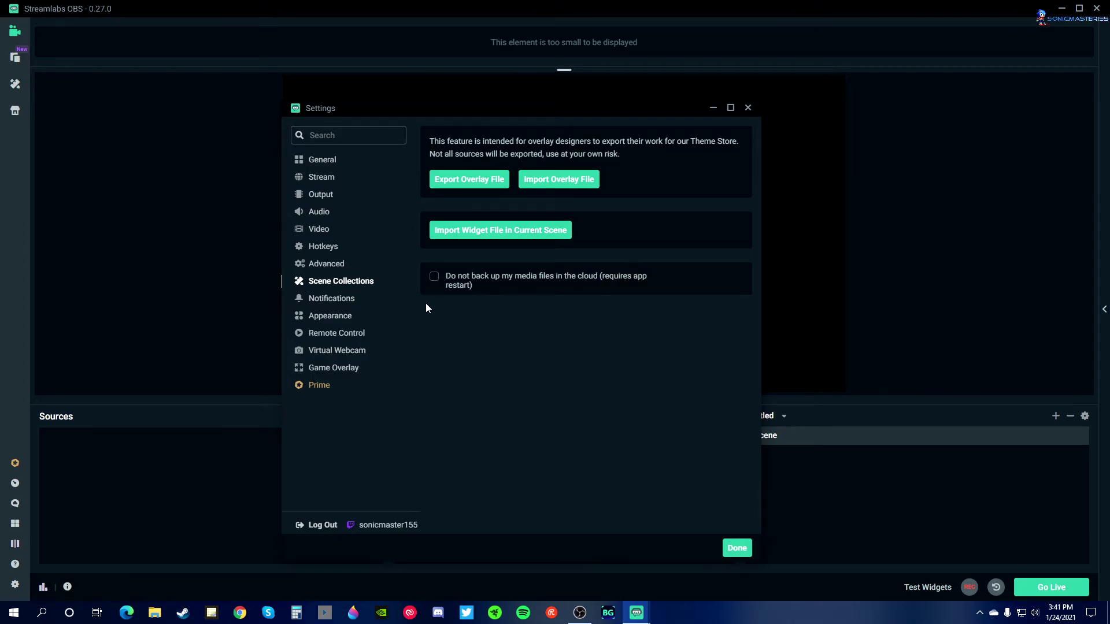
{"action": "left_click", "coordinate": [350, 299]}
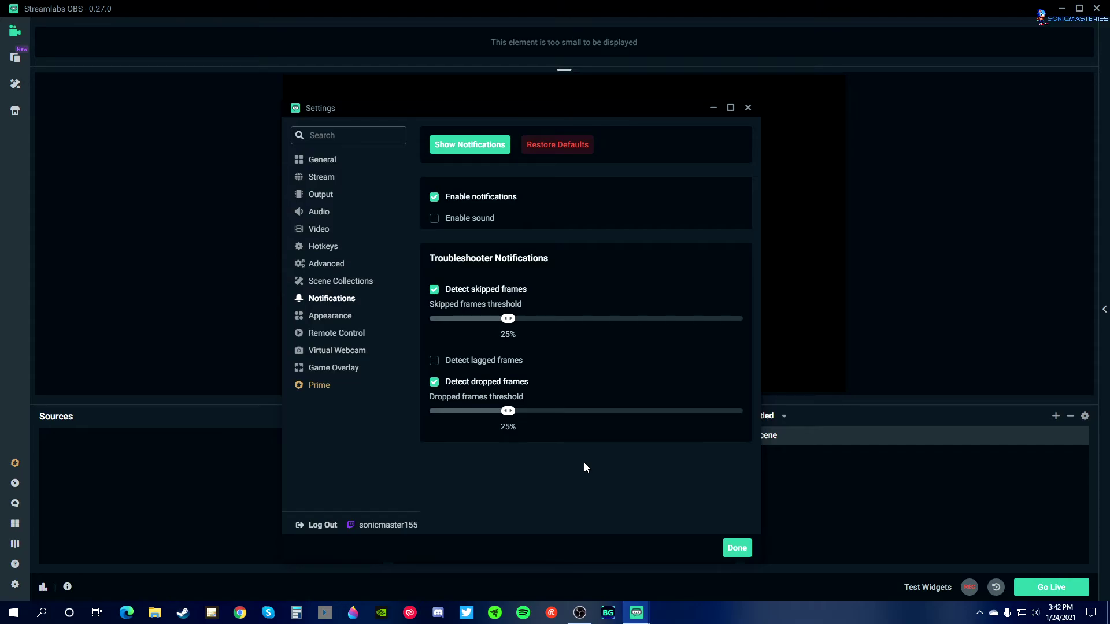
Step: Choose the Night theme in the Appearance settings
{"action": "left_click", "coordinate": [325, 319]}
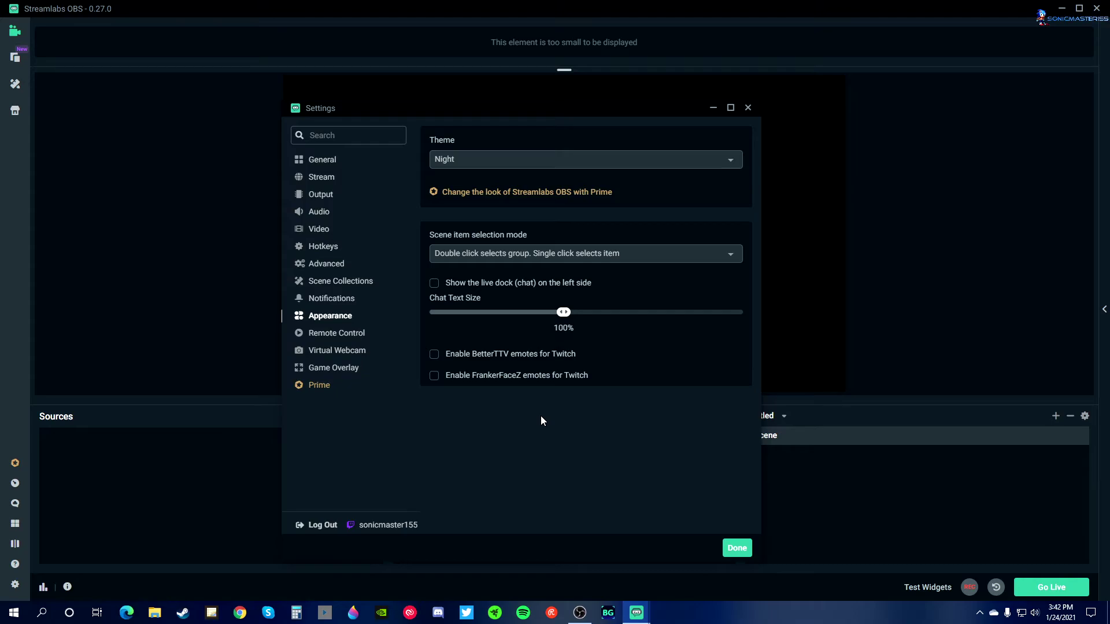
{"action": "left_click", "coordinate": [511, 157]}
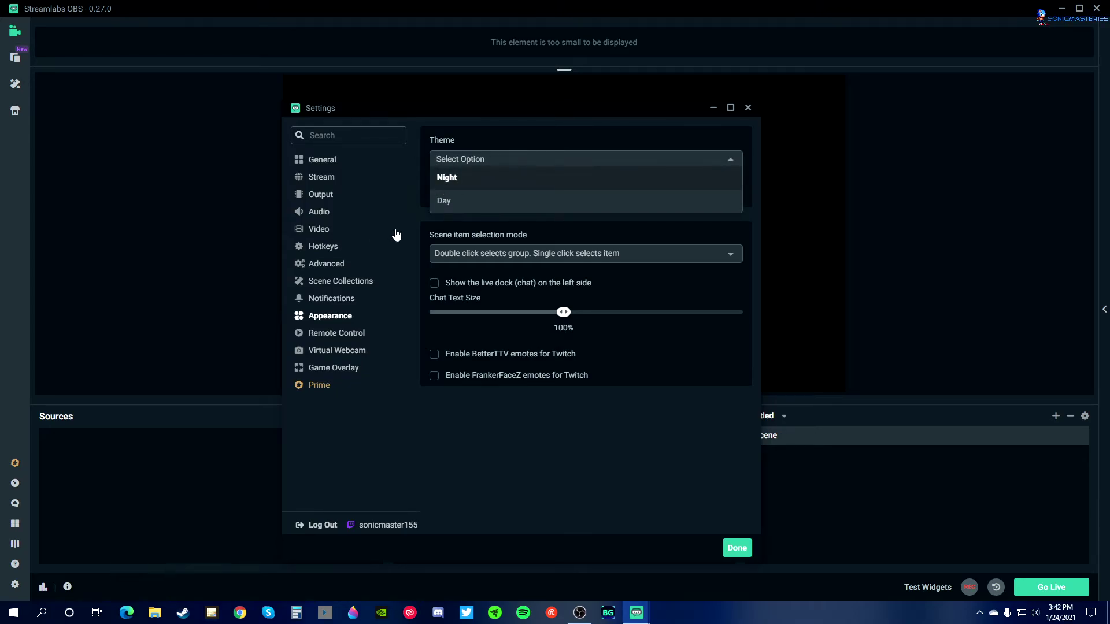
{"action": "left_click", "coordinate": [491, 178]}
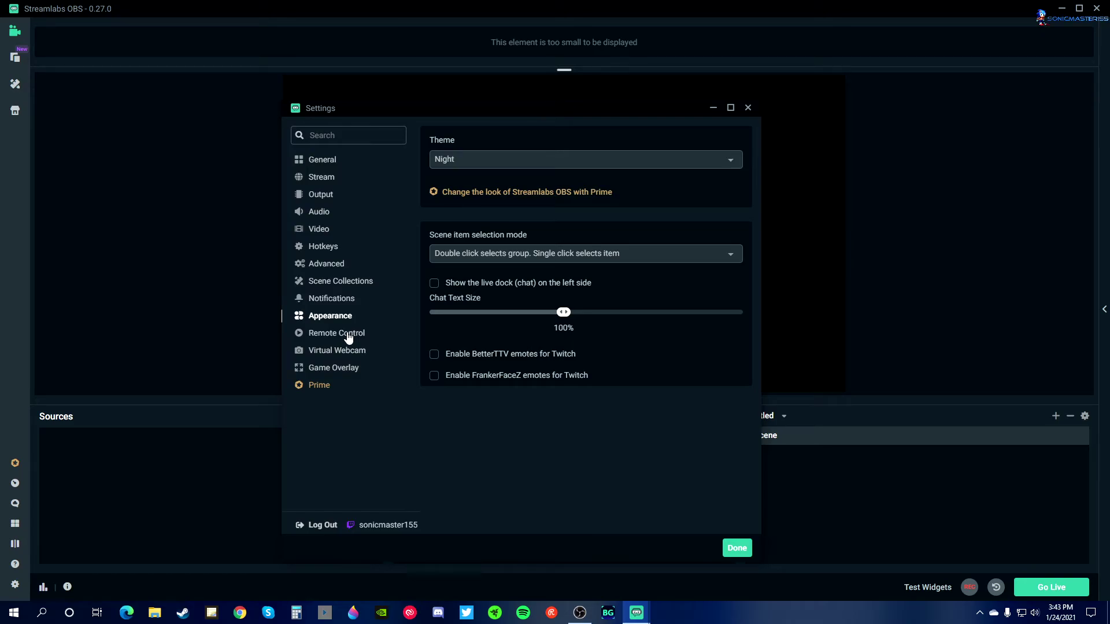
Step: Check the Game Overlay settings, and finish and close the Settings window
{"action": "left_click", "coordinate": [327, 373]}
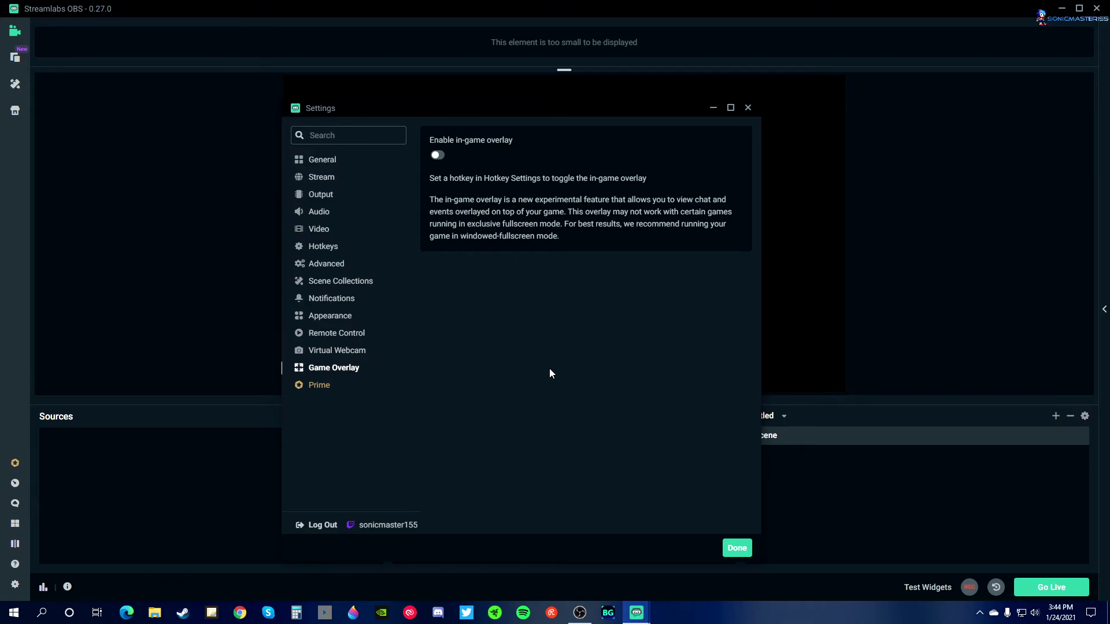
{"action": "left_click", "coordinate": [736, 548]}
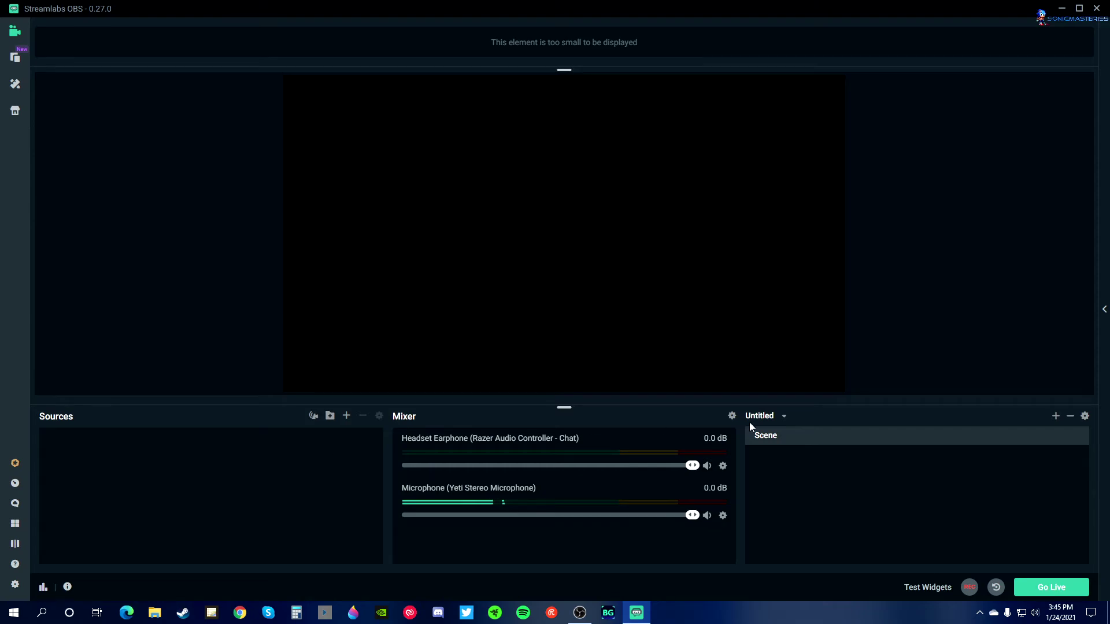
Step: Add a new scene named "Left 4 dead 2" to the scene collection
{"action": "left_click", "coordinate": [1055, 416]}
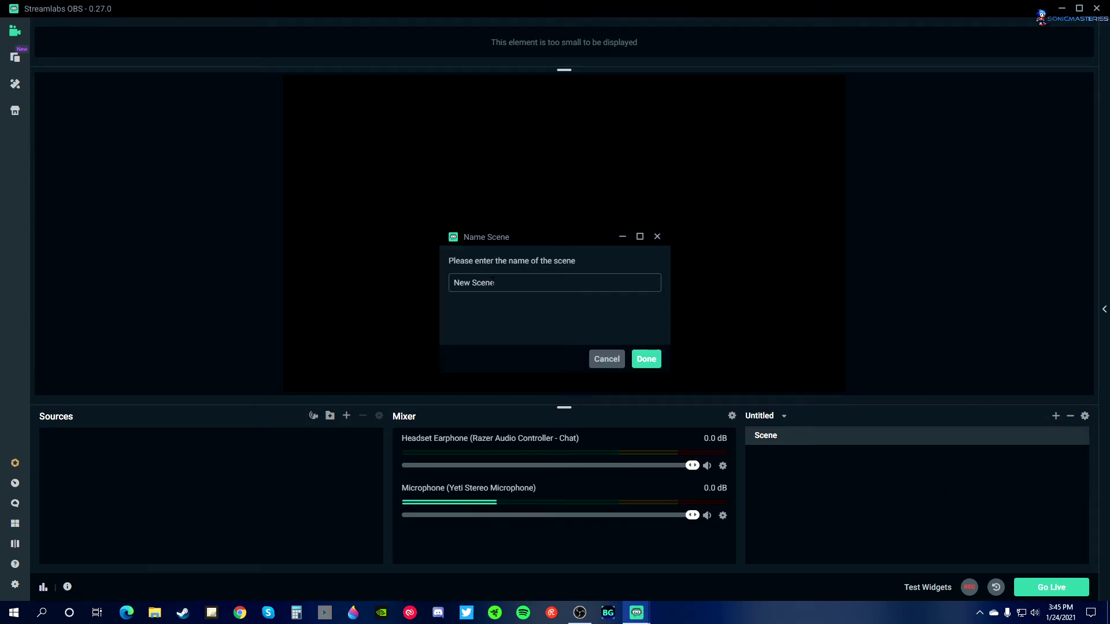
{"action": "left_click", "coordinate": [456, 305]}
{"action": "type", "text": "Left 4 dead 2"}
{"action": "left_click", "coordinate": [652, 360]}
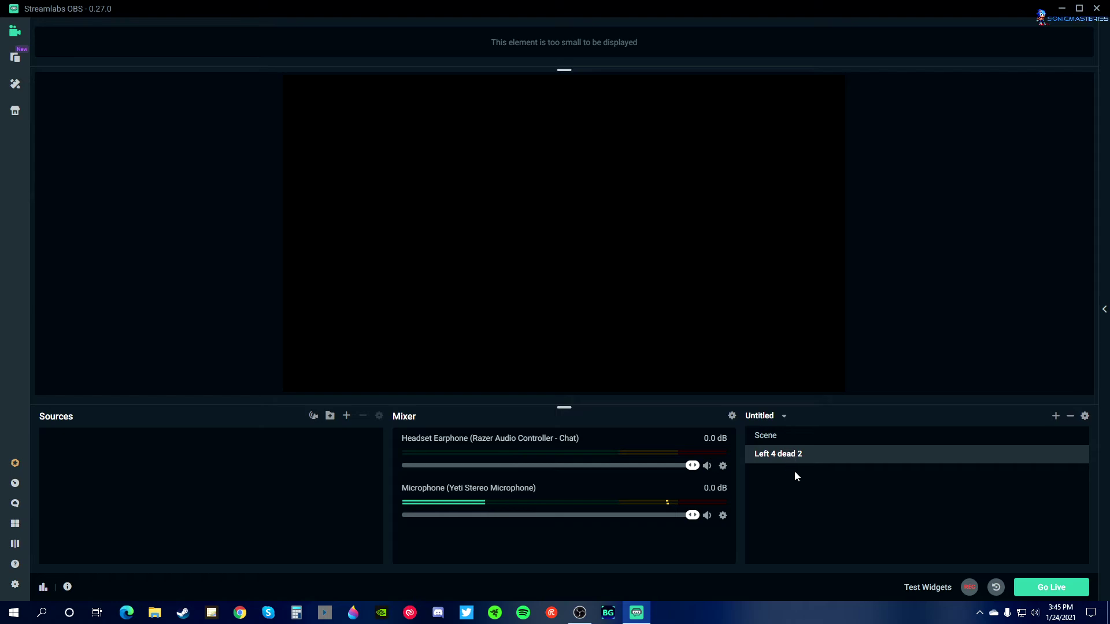
Step: Switch back and forth between the scenes Scene and Left 4 dead 2 to compare them, ending on Left 4 dead 2
{"action": "left_click", "coordinate": [785, 438]}
{"action": "left_click", "coordinate": [788, 456]}
{"action": "left_click", "coordinate": [783, 436]}
{"action": "left_click", "coordinate": [790, 455]}
{"action": "left_click", "coordinate": [791, 443]}
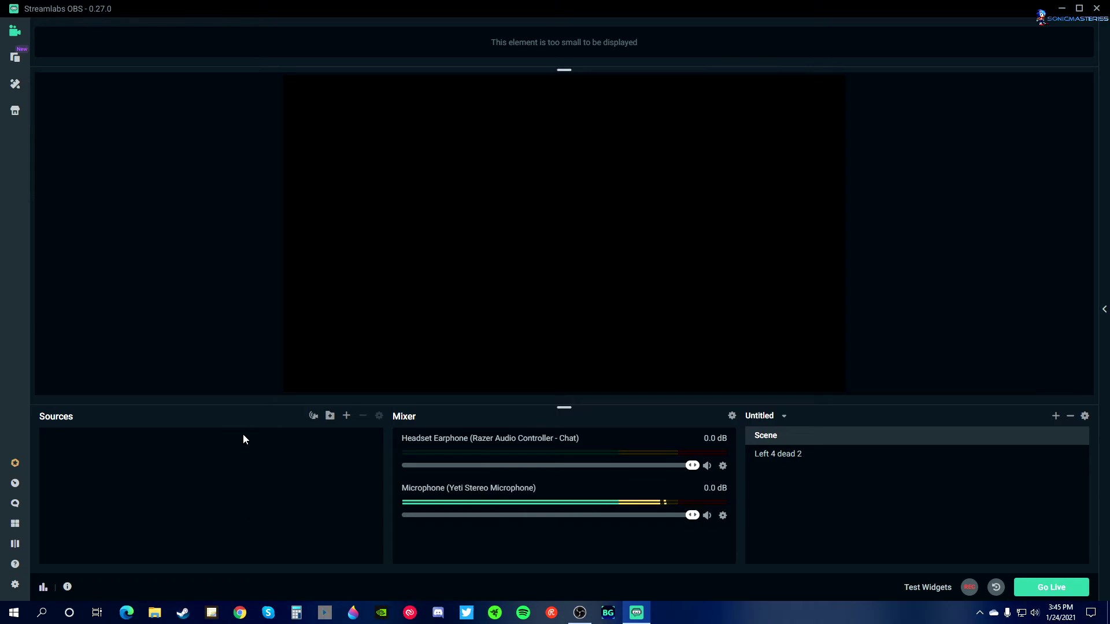
{"action": "left_click", "coordinate": [778, 461]}
{"action": "left_click", "coordinate": [786, 439]}
{"action": "left_click", "coordinate": [793, 457]}
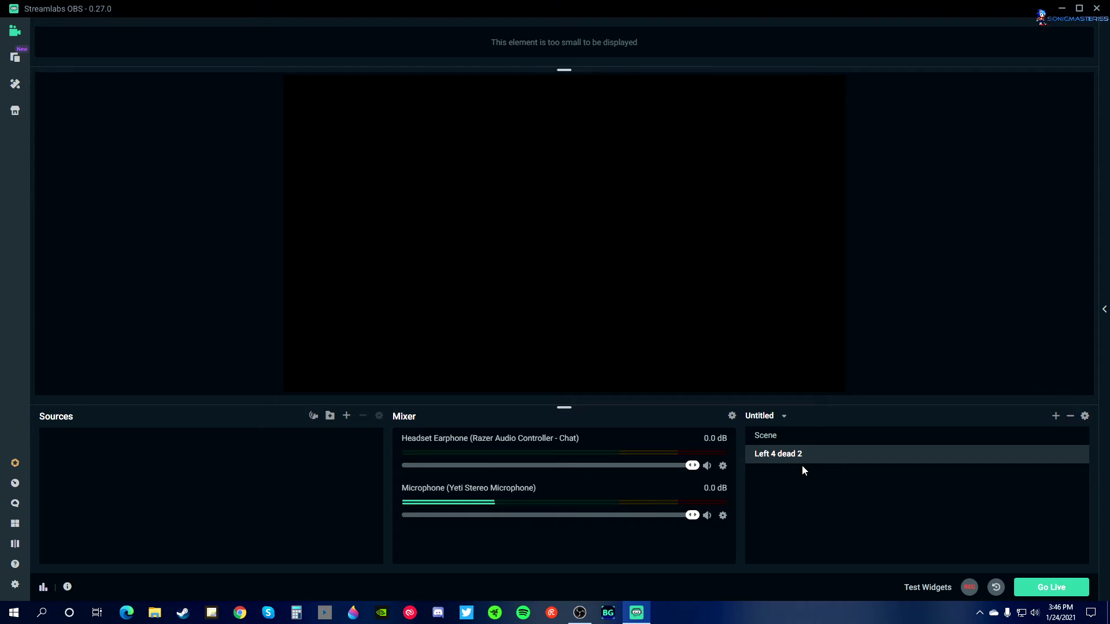
{"action": "left_click", "coordinate": [793, 441]}
{"action": "left_click", "coordinate": [793, 456]}
Step: Add a Game Capture source named "Left 4 dead 2 / game" to the Left 4 dead 2 scene
{"action": "left_click", "coordinate": [346, 416]}
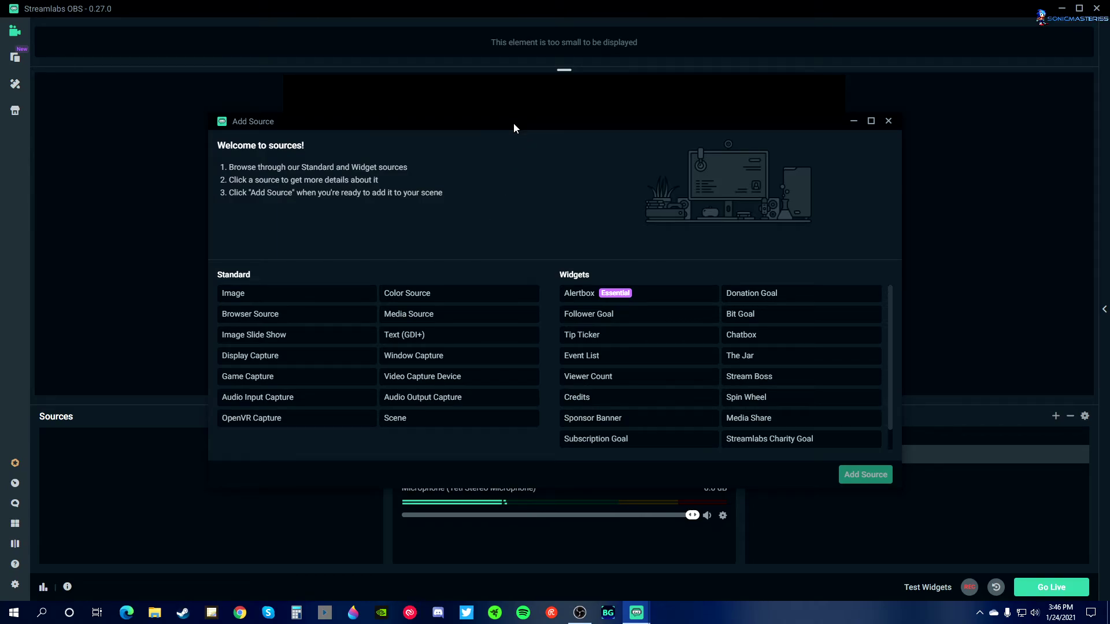
{"action": "left_click_drag", "start_coordinate": [775, 128], "coordinate": [923, 58]}
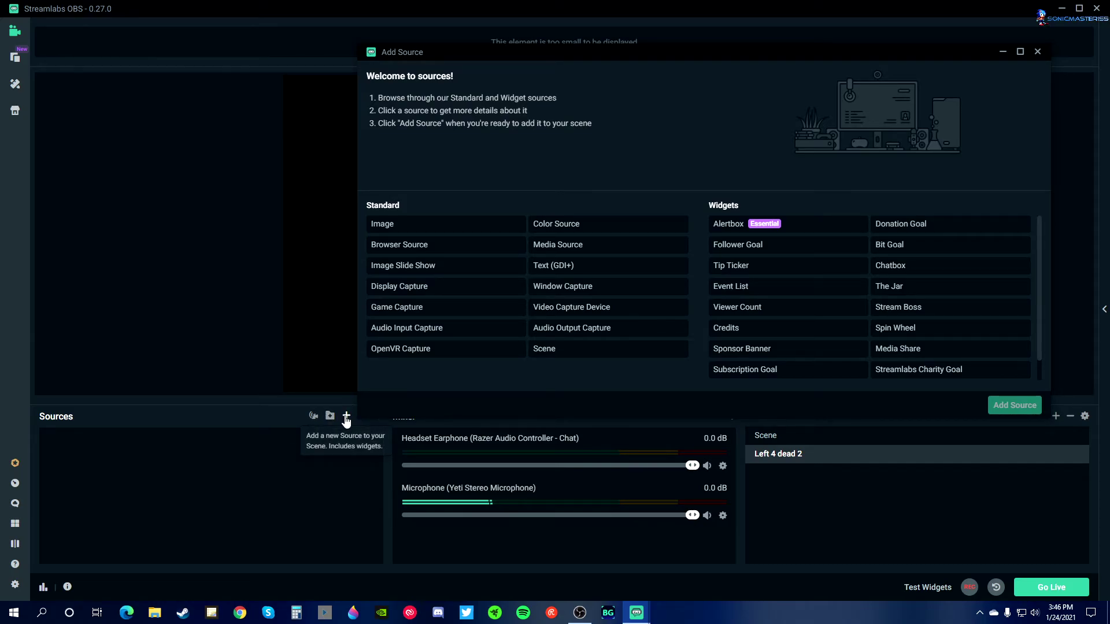
{"action": "left_click_drag", "start_coordinate": [740, 55], "coordinate": [521, 157]}
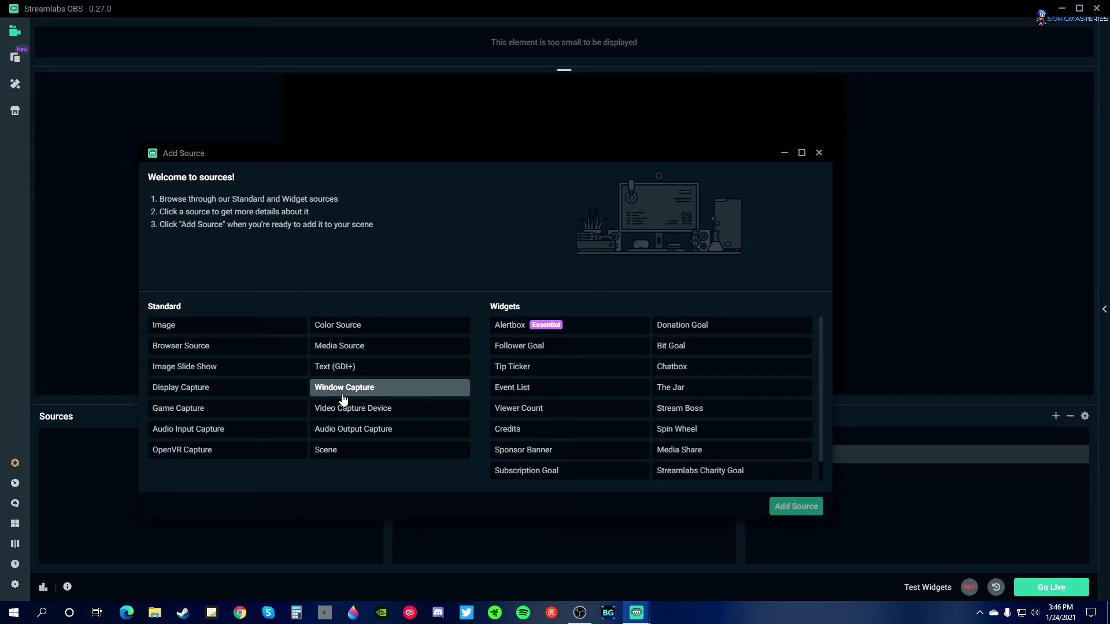
{"action": "left_click", "coordinate": [274, 411]}
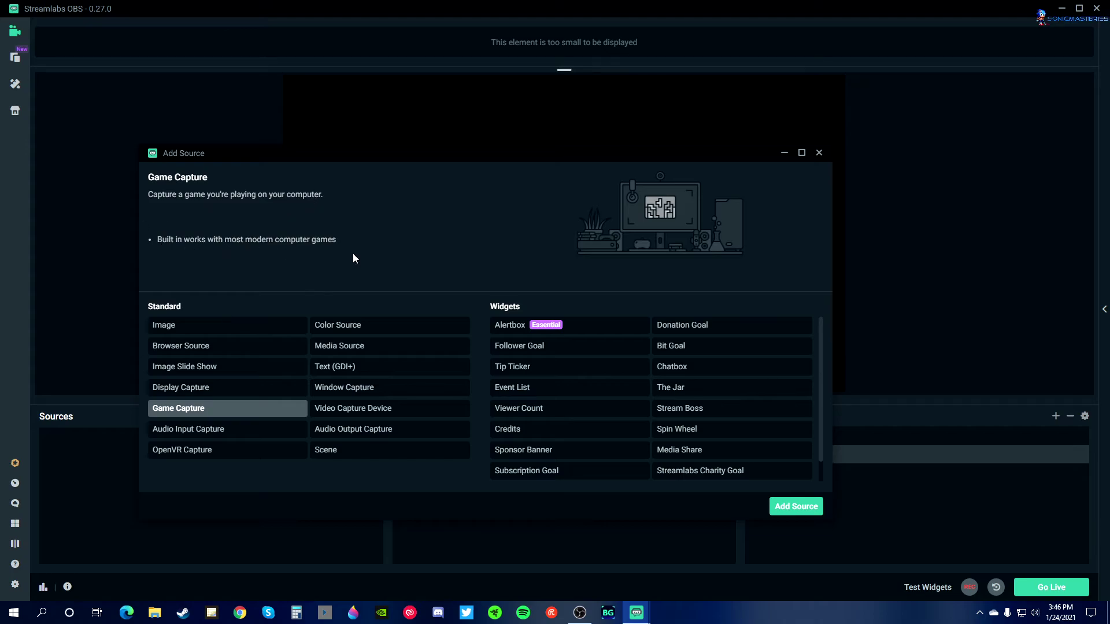
{"action": "left_click", "coordinate": [784, 509]}
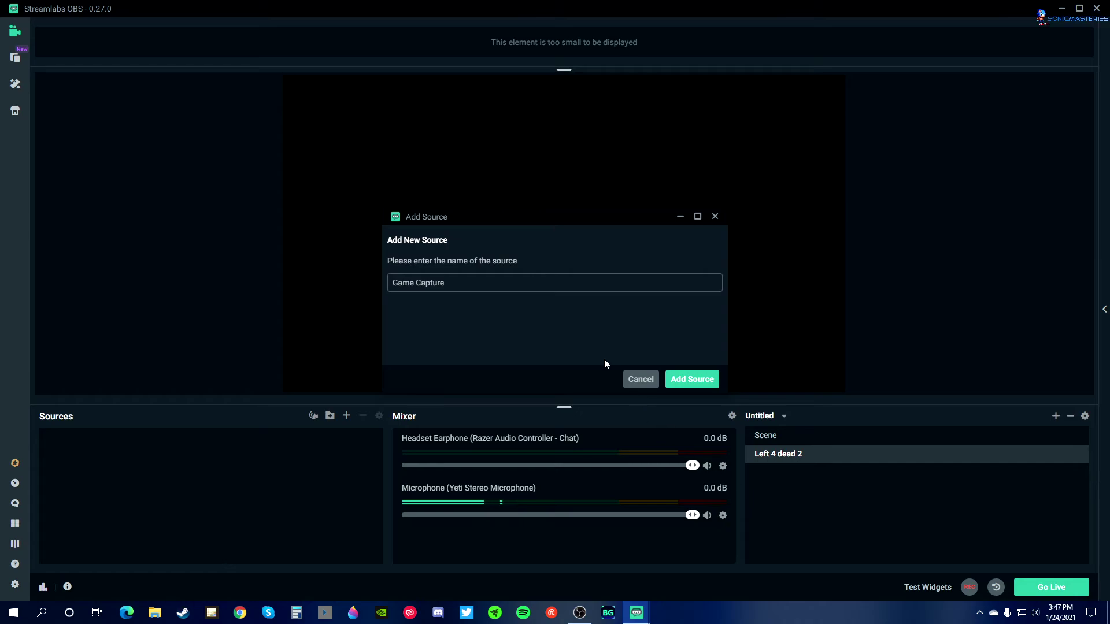
{"action": "left_click_drag", "start_coordinate": [453, 282], "coordinate": [392, 311]}
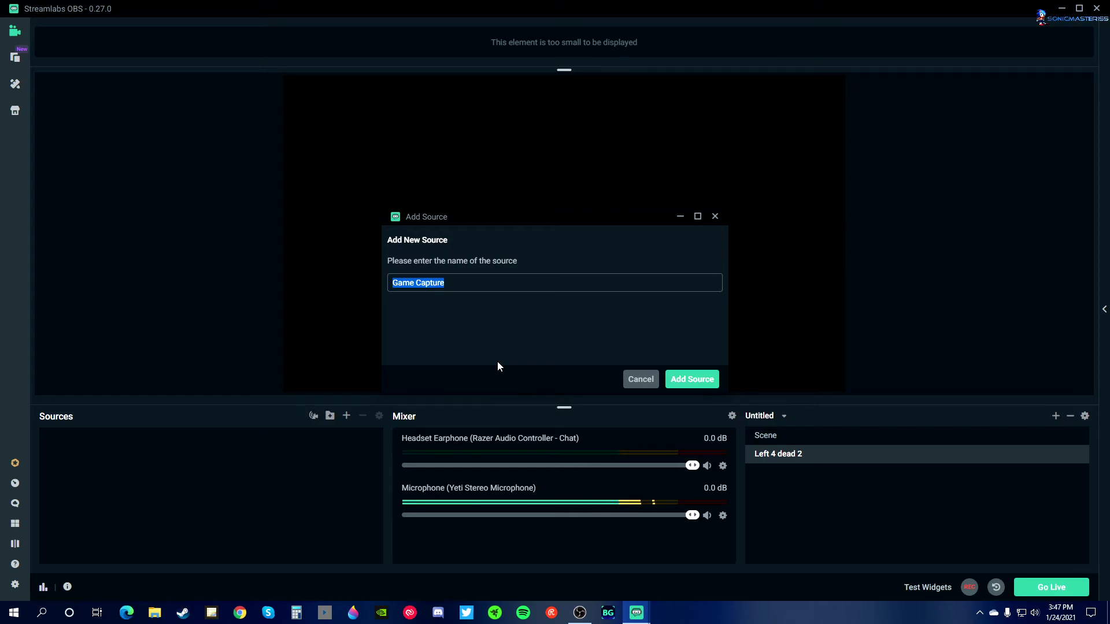
{"action": "type", "text": "Lef"}
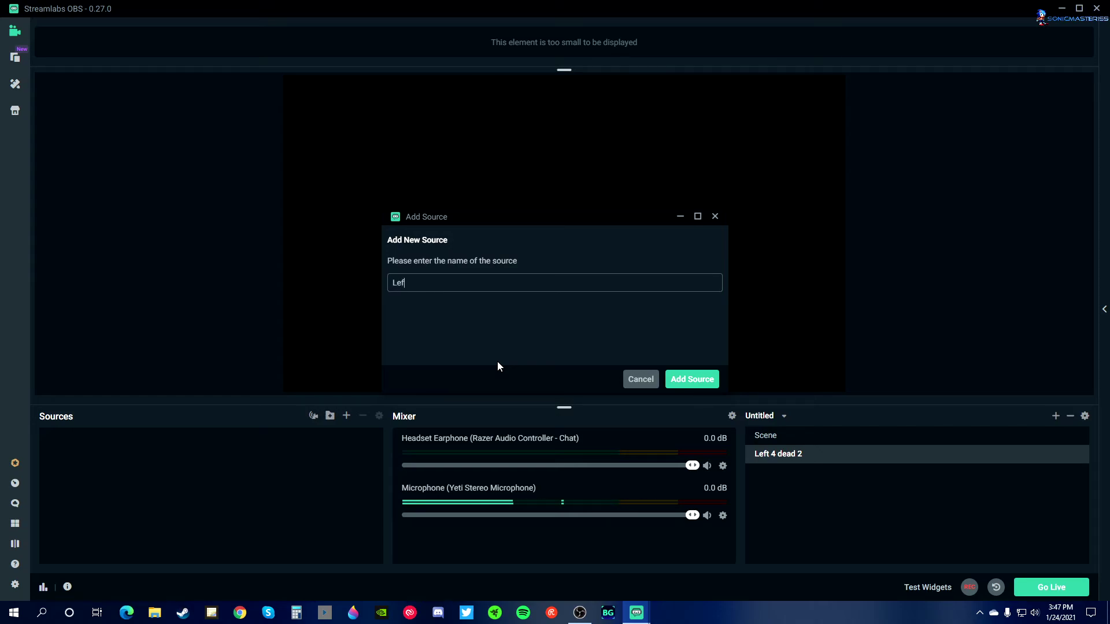
{"action": "type", "text": "t 4 dead 2"}
{"action": "type", "text": "/ game"}
{"action": "left_click", "coordinate": [697, 383]}
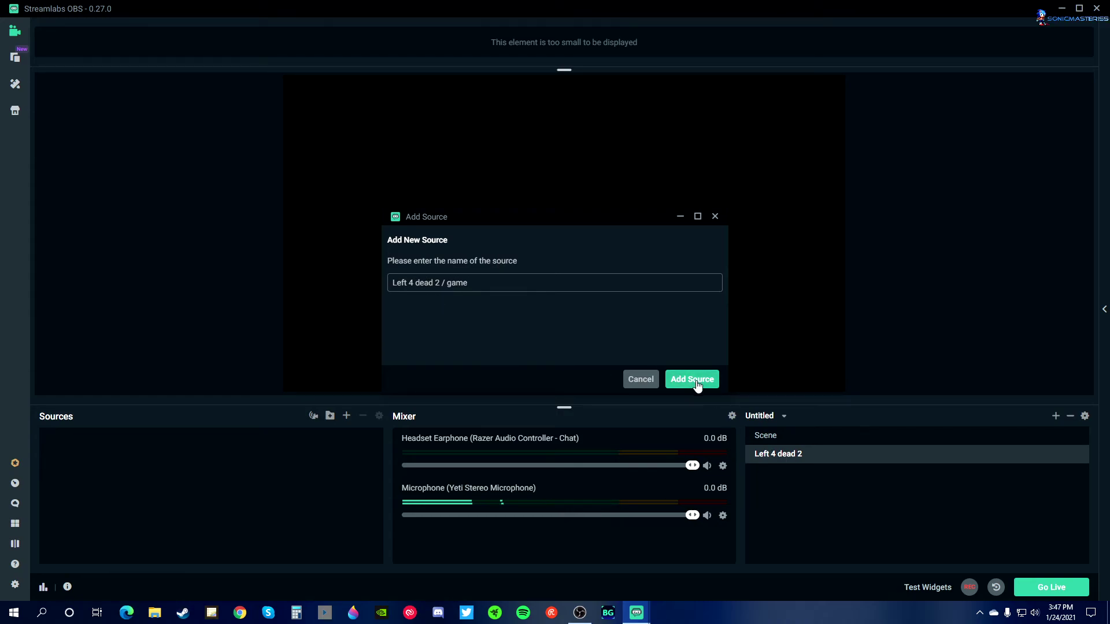
Step: Review the capture modes available for the new game source and choose Auto
{"action": "left_click_drag", "start_coordinate": [585, 84], "coordinate": [589, 431]}
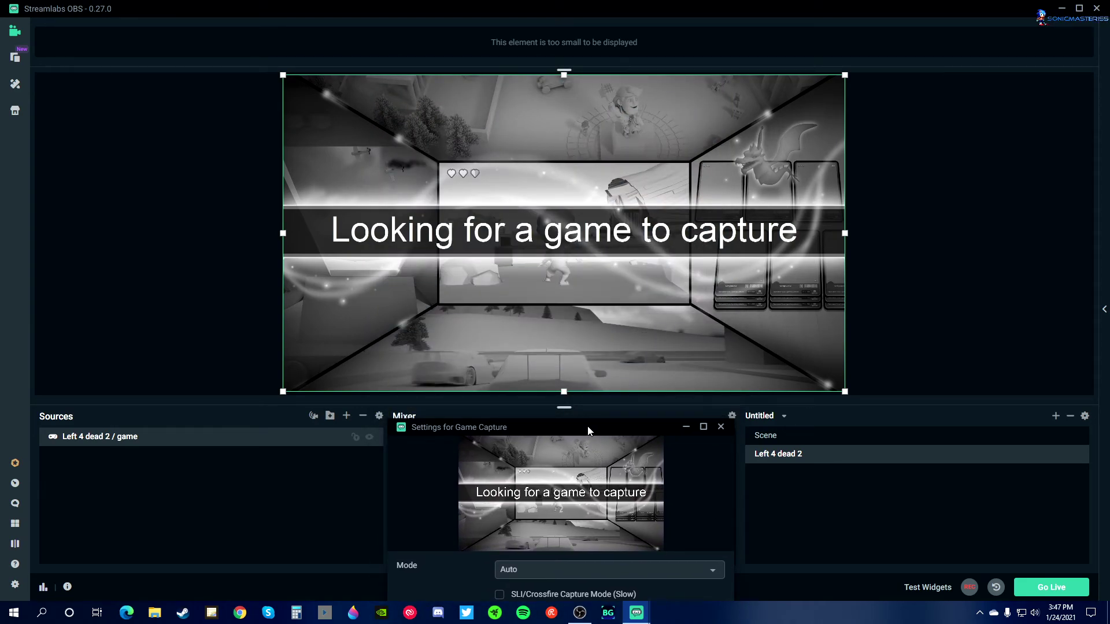
{"action": "left_click_drag", "start_coordinate": [589, 431], "coordinate": [559, 107]}
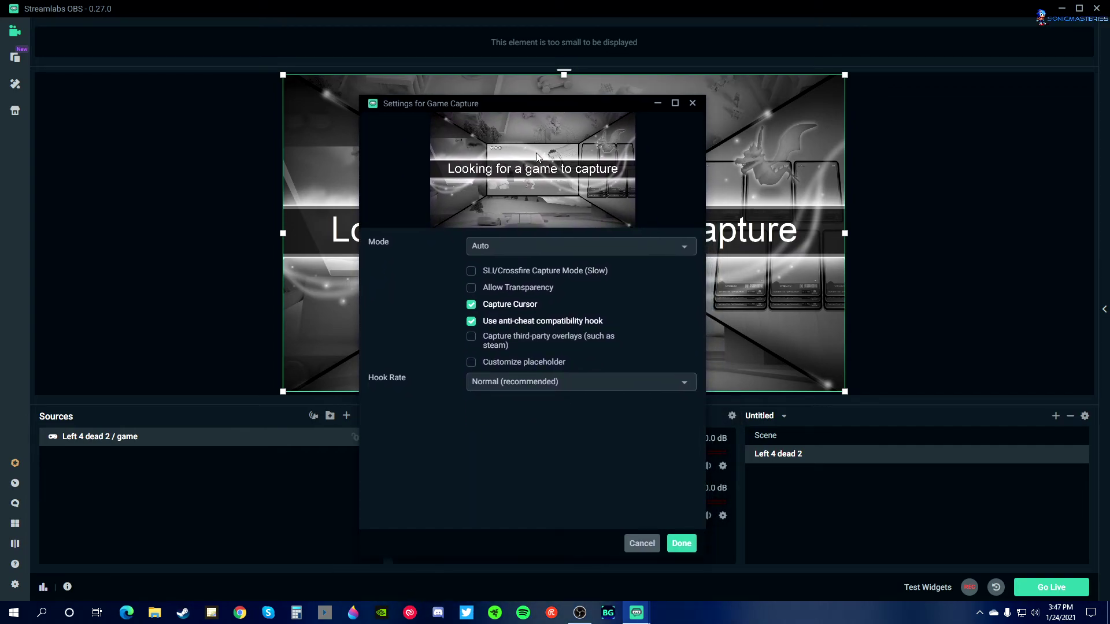
{"action": "left_click", "coordinate": [494, 248]}
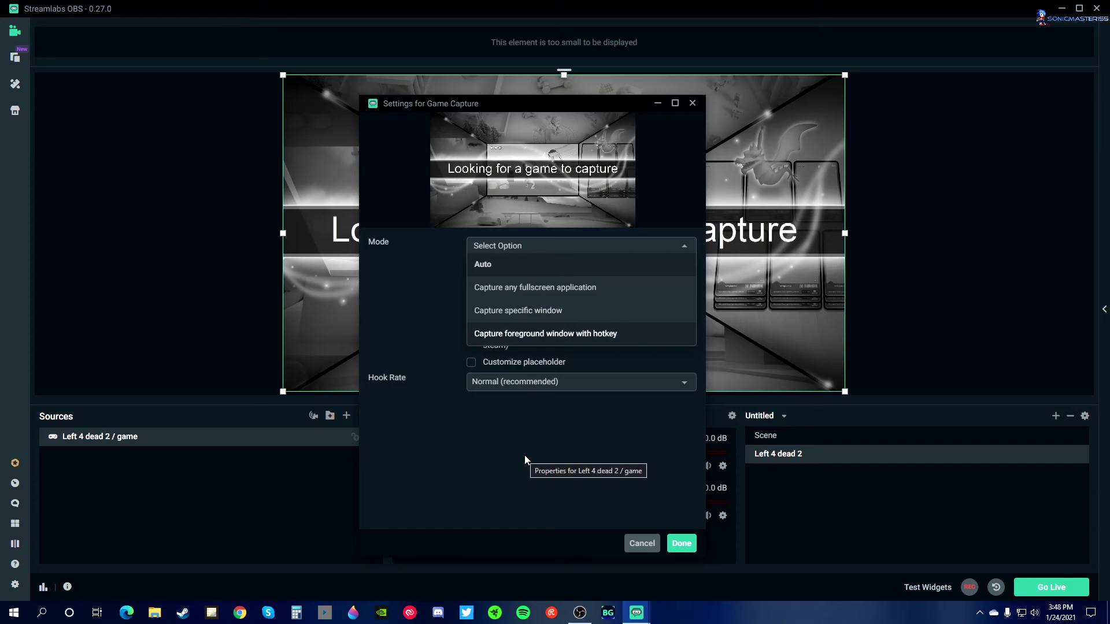
{"action": "left_click", "coordinate": [519, 267]}
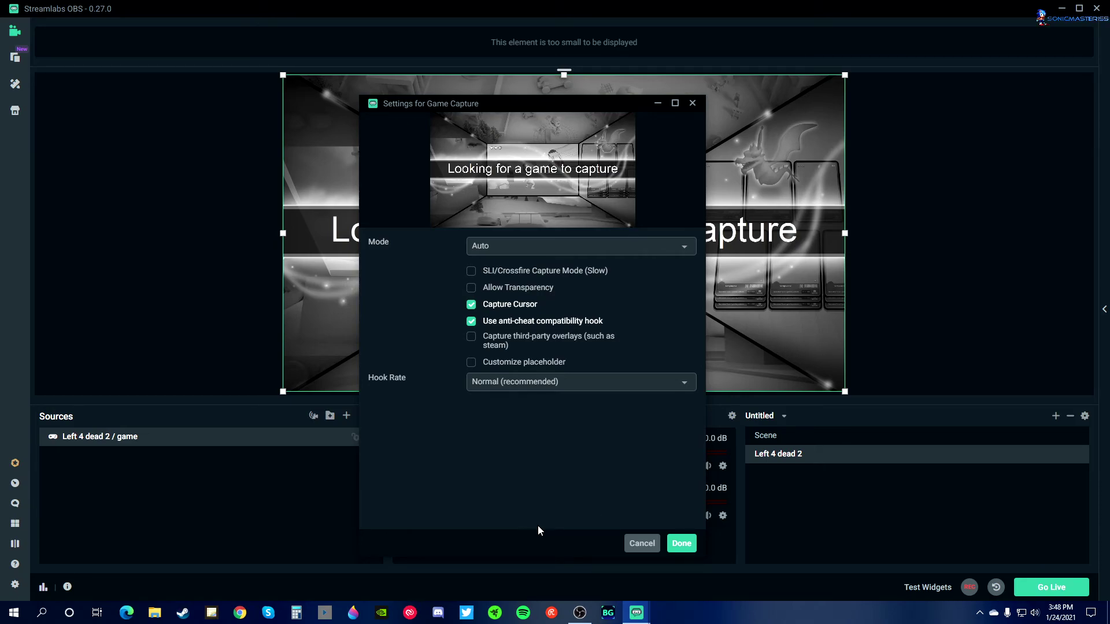
Step: Launch Left 4 Dead 2 through Steam and dismiss its plug-in warning to reach the game's main menu
{"action": "left_click_drag", "start_coordinate": [183, 612], "coordinate": [192, 497]}
{"action": "left_click", "coordinate": [148, 299]}
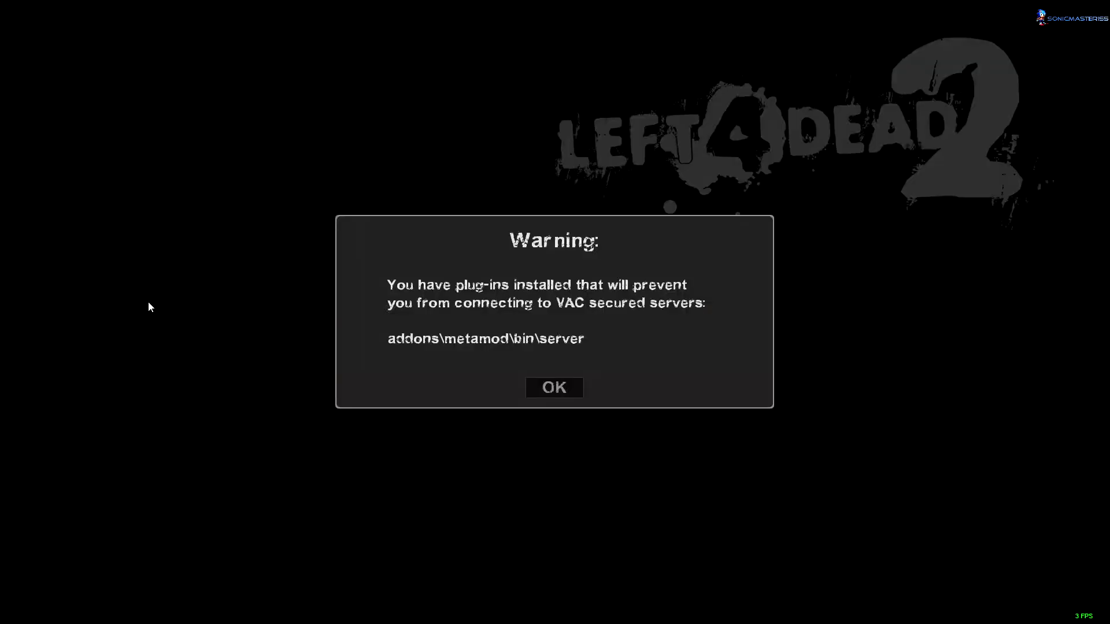
{"action": "left_click", "coordinate": [563, 394]}
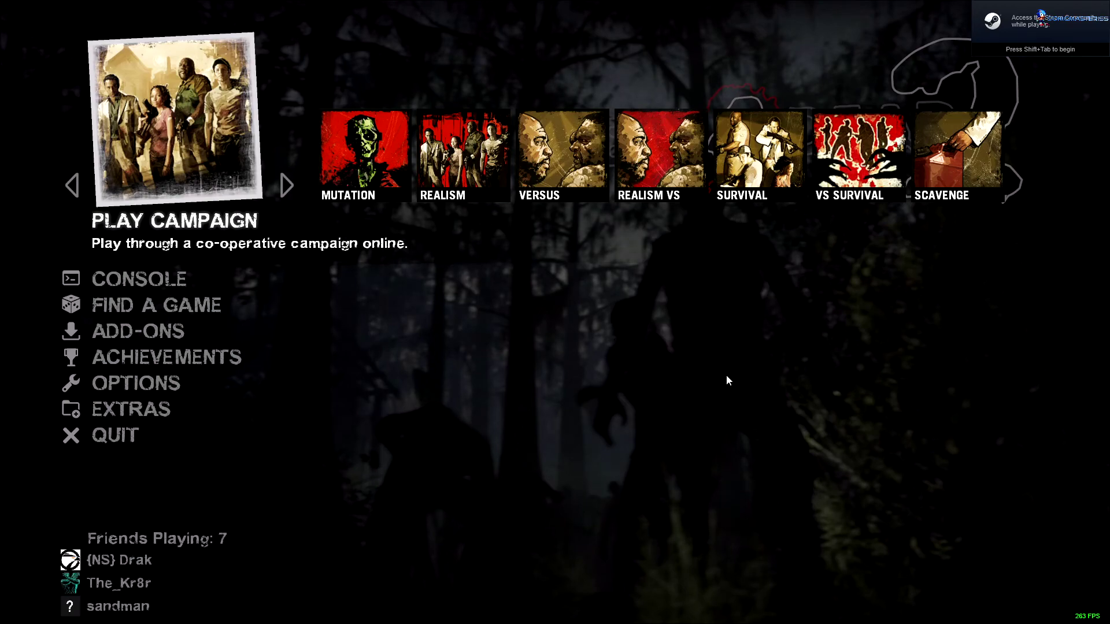
Step: Switch from the game back to Streamlabs OBS and move the Game Capture settings window clear of the scene preview
{"action": "key", "text": "super"}
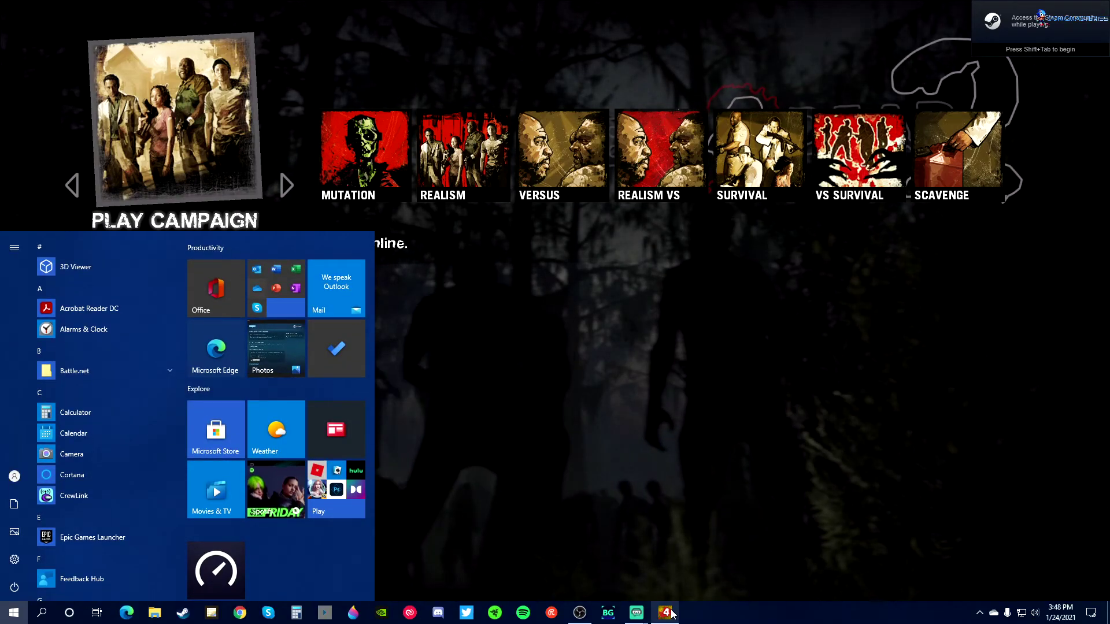
{"action": "left_click", "coordinate": [666, 612]}
{"action": "key", "text": "super"}
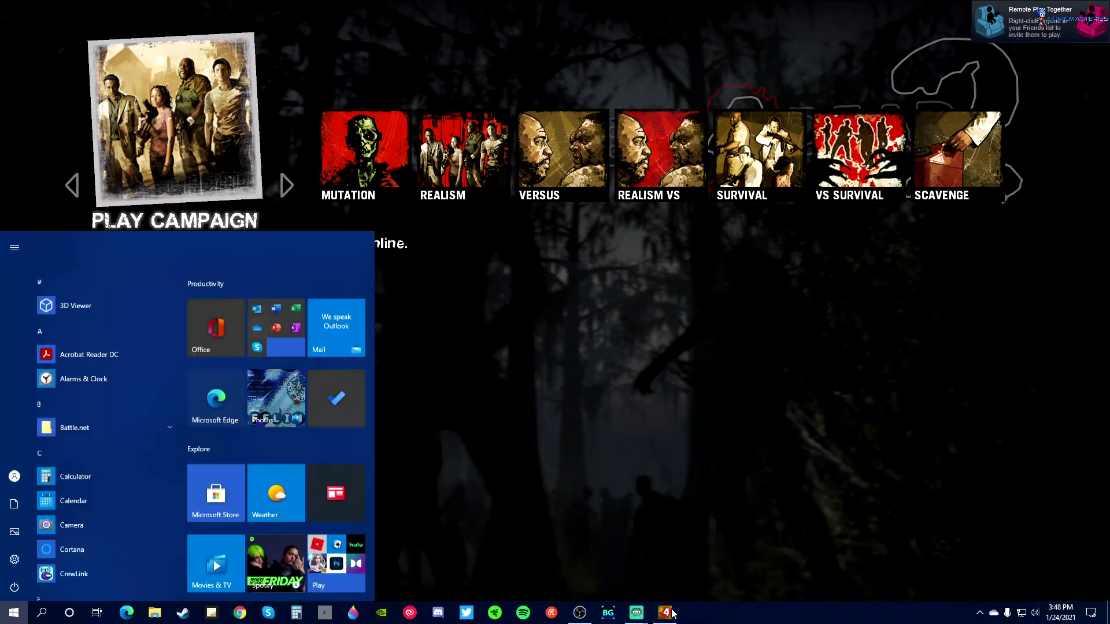
{"action": "mouse_move", "coordinate": [649, 615]}
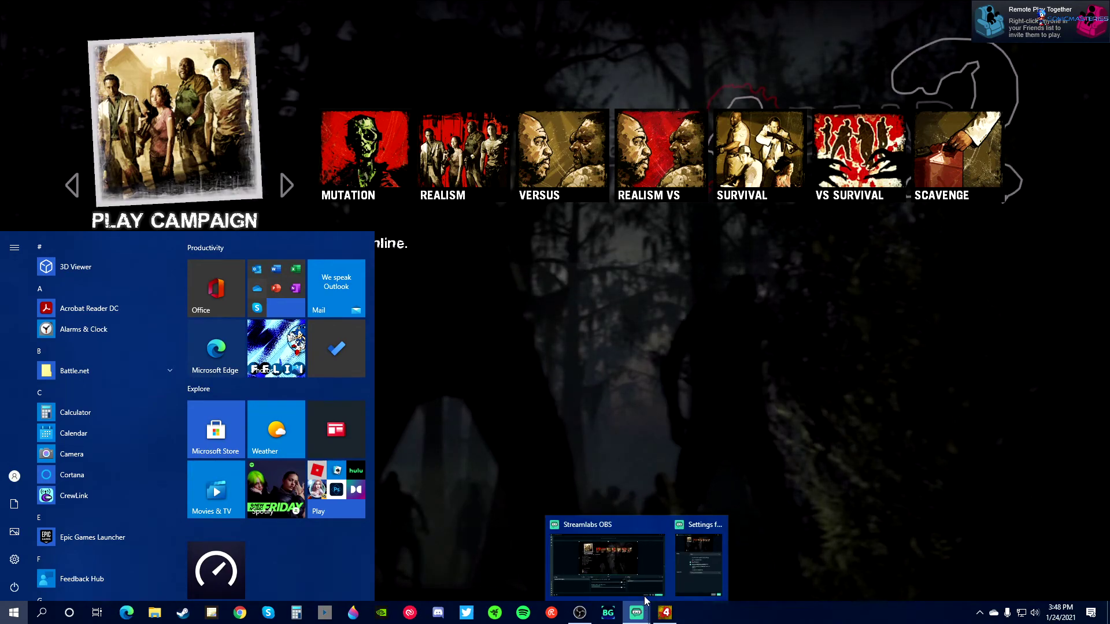
{"action": "left_click", "coordinate": [647, 571]}
{"action": "left_click", "coordinate": [700, 560]}
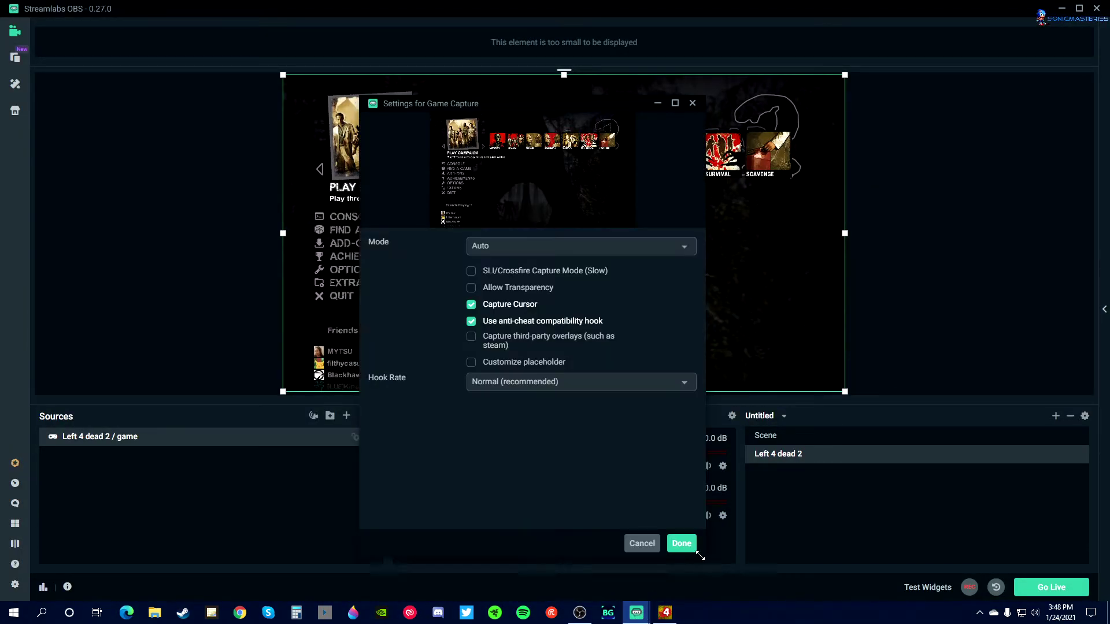
{"action": "left_click_drag", "start_coordinate": [588, 107], "coordinate": [640, 433]}
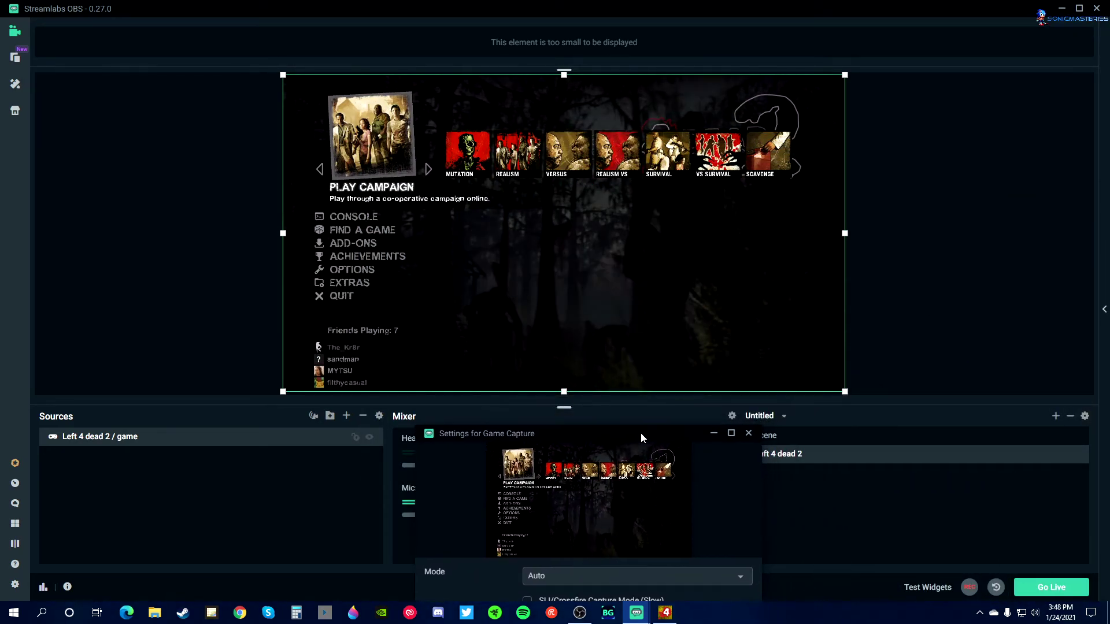
Step: Shrink the game source on the canvas and centre it horizontally with about 160 px free on each side
{"action": "left_click", "coordinate": [841, 387]}
{"action": "left_click_drag", "start_coordinate": [841, 387], "coordinate": [611, 256]}
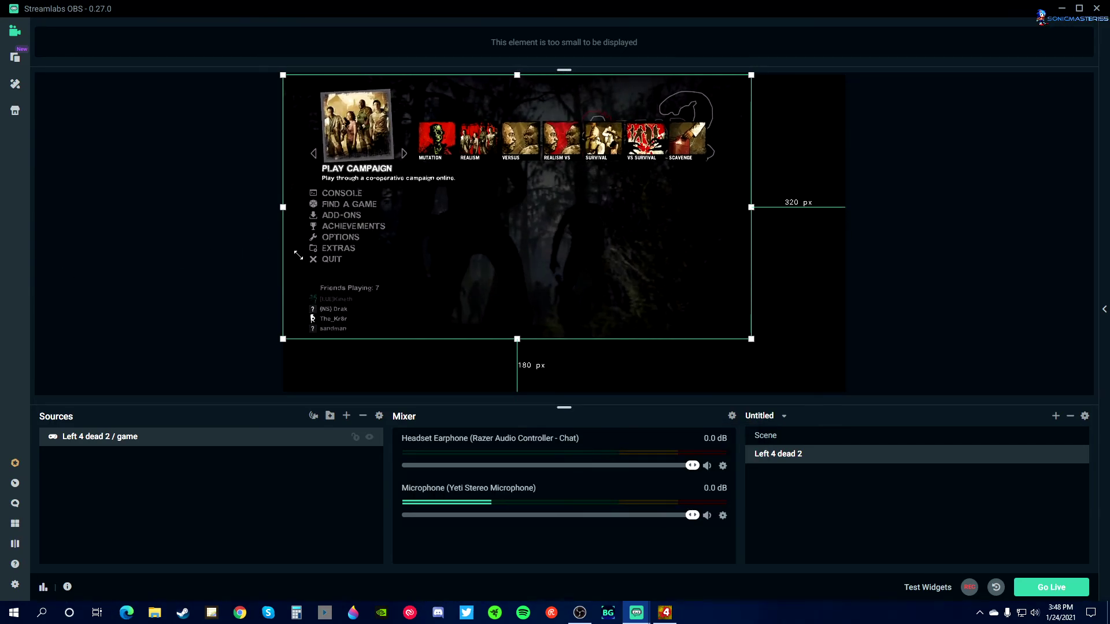
{"action": "left_click", "coordinate": [419, 311]}
{"action": "left_click_drag", "start_coordinate": [528, 221], "coordinate": [570, 240]}
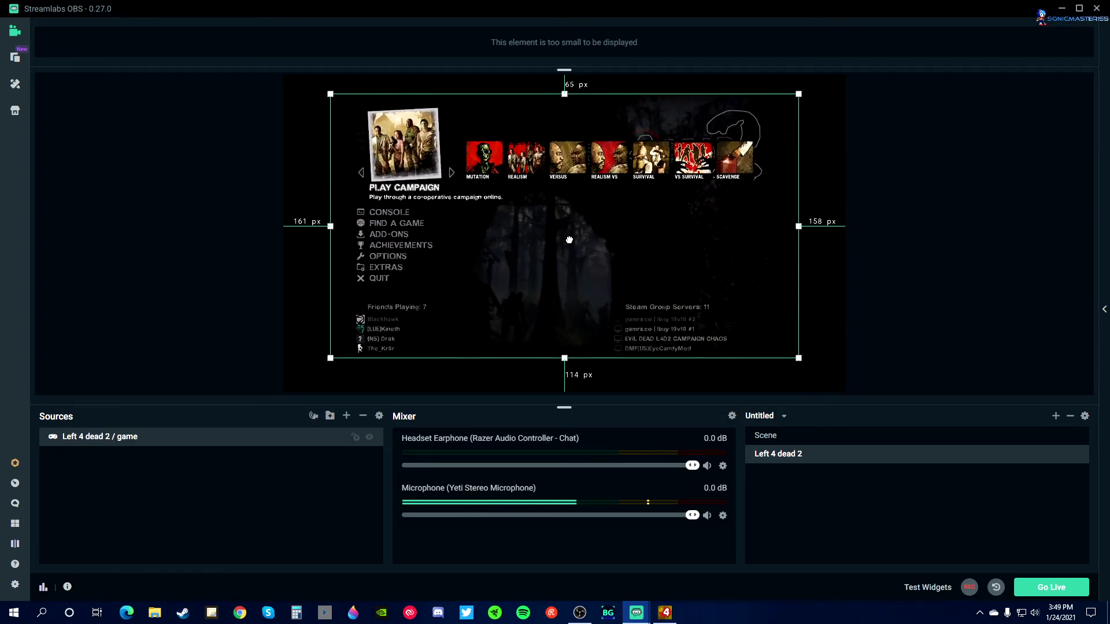
{"action": "left_click", "coordinate": [190, 342]}
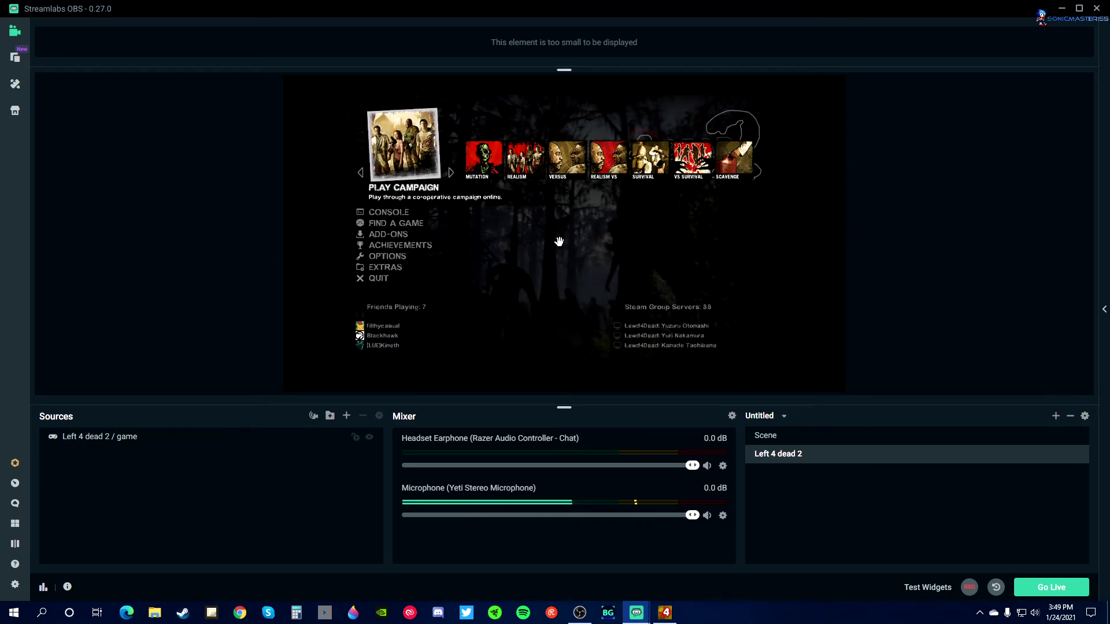
{"action": "left_click", "coordinate": [556, 243]}
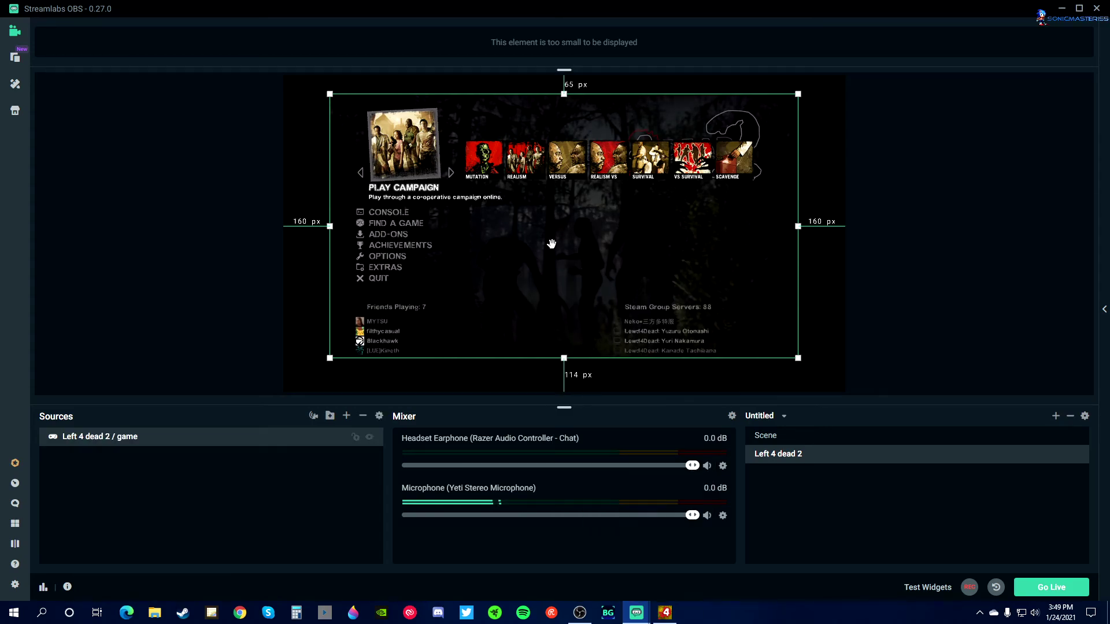
Step: Examine the transform options available for the game source without applying any
{"action": "right_click", "coordinate": [553, 245]}
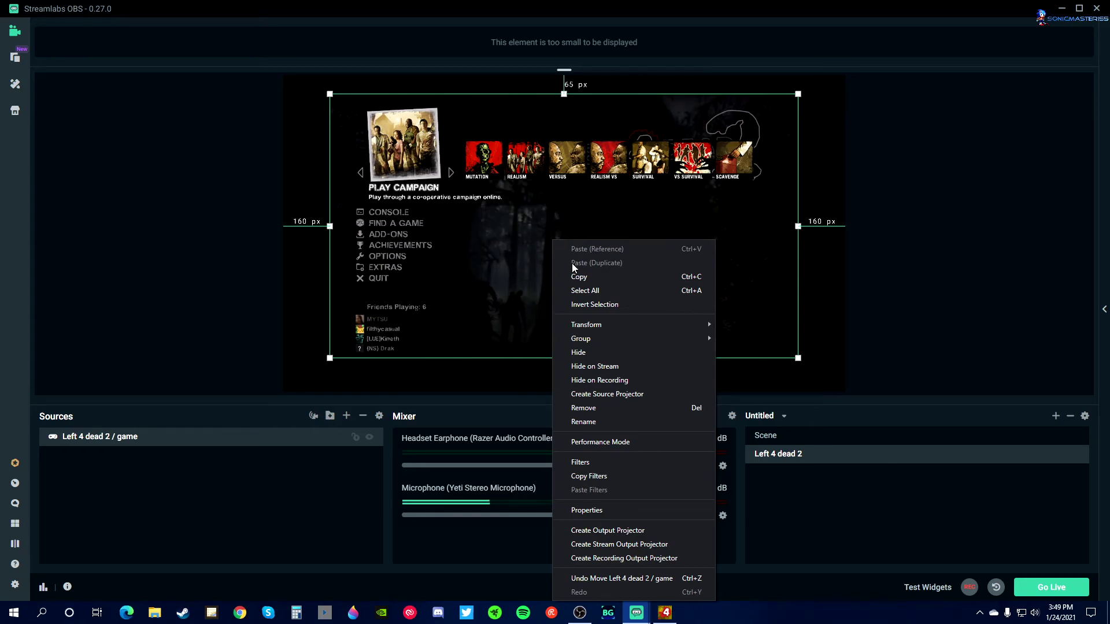
{"action": "mouse_move", "coordinate": [602, 328]}
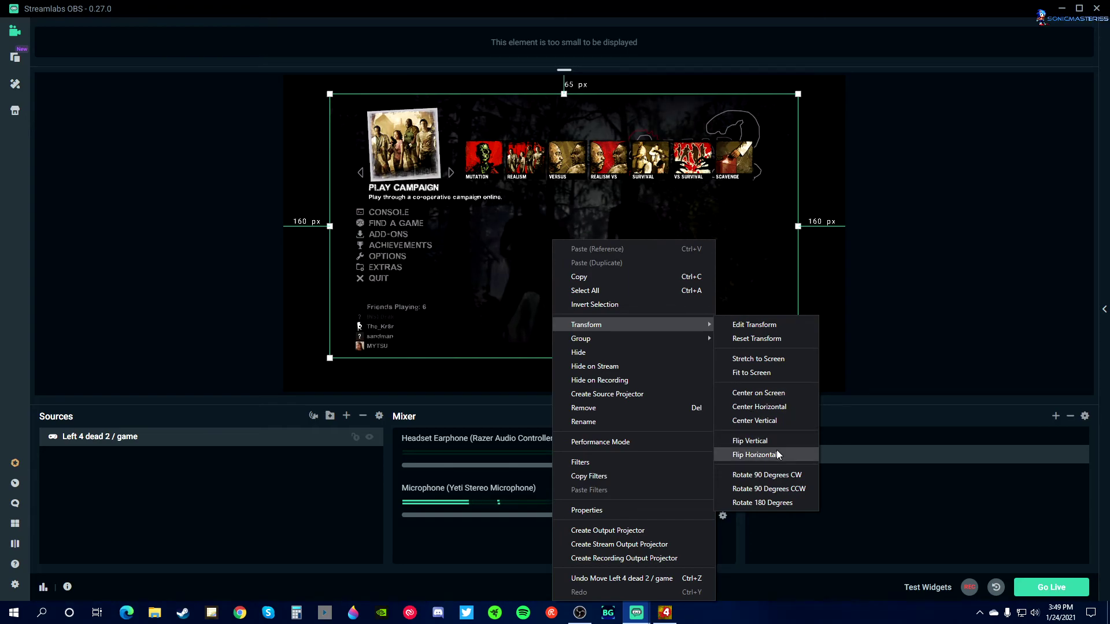
{"action": "left_click", "coordinate": [277, 532]}
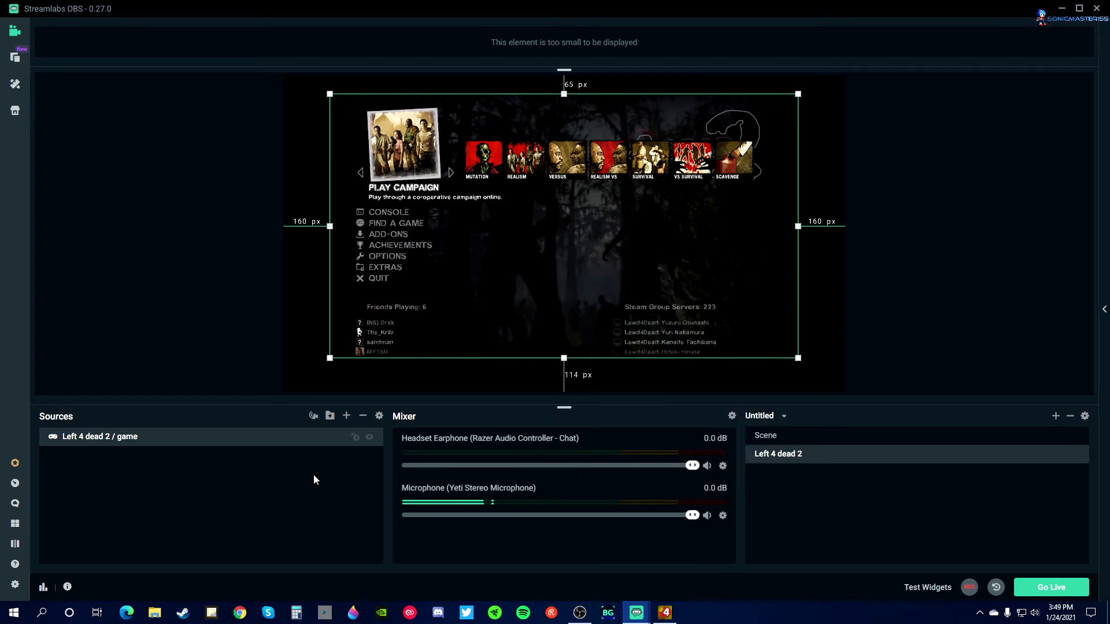
Step: Shrink the game source from its lower-left corner, leaving about 502 px beside it, and fit it to the screen
{"action": "left_click_drag", "start_coordinate": [330, 370], "coordinate": [480, 301]}
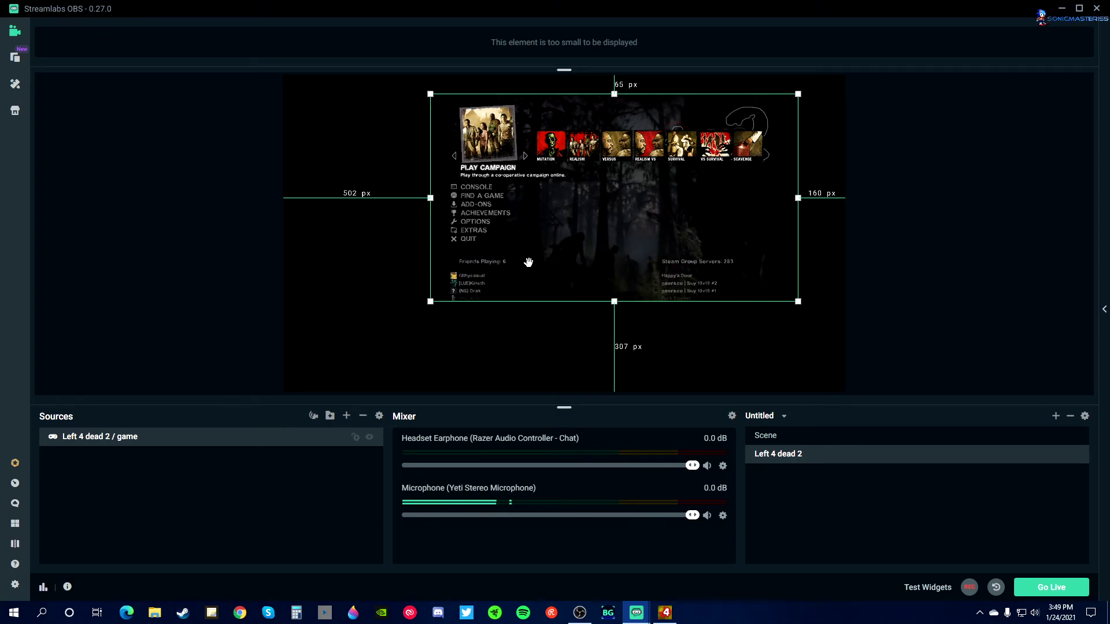
{"action": "right_click", "coordinate": [533, 258]}
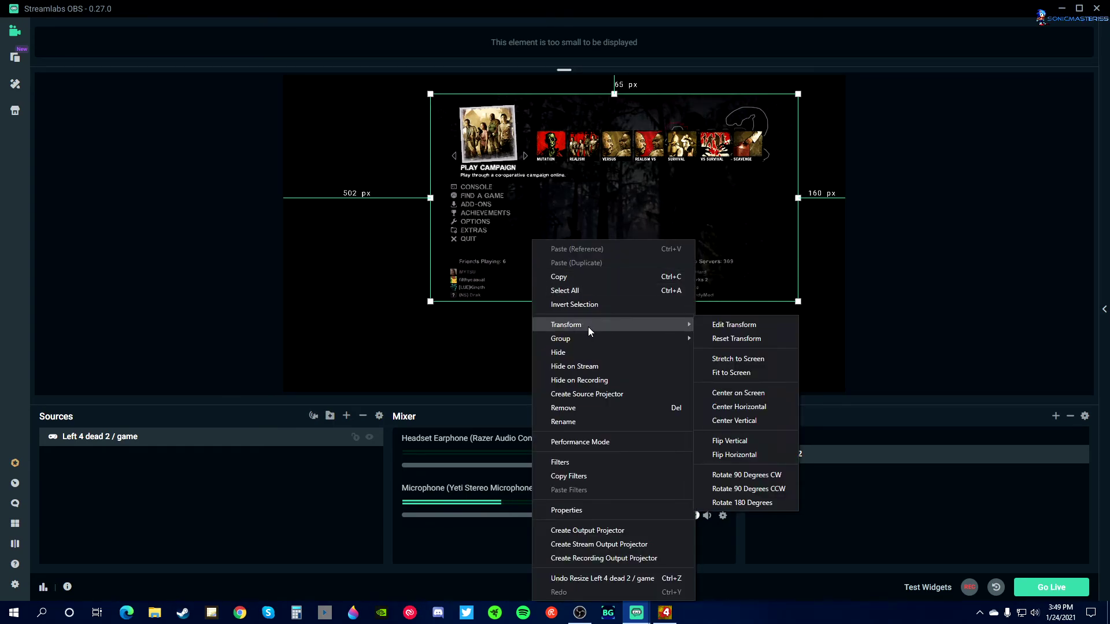
{"action": "left_click", "coordinate": [732, 373]}
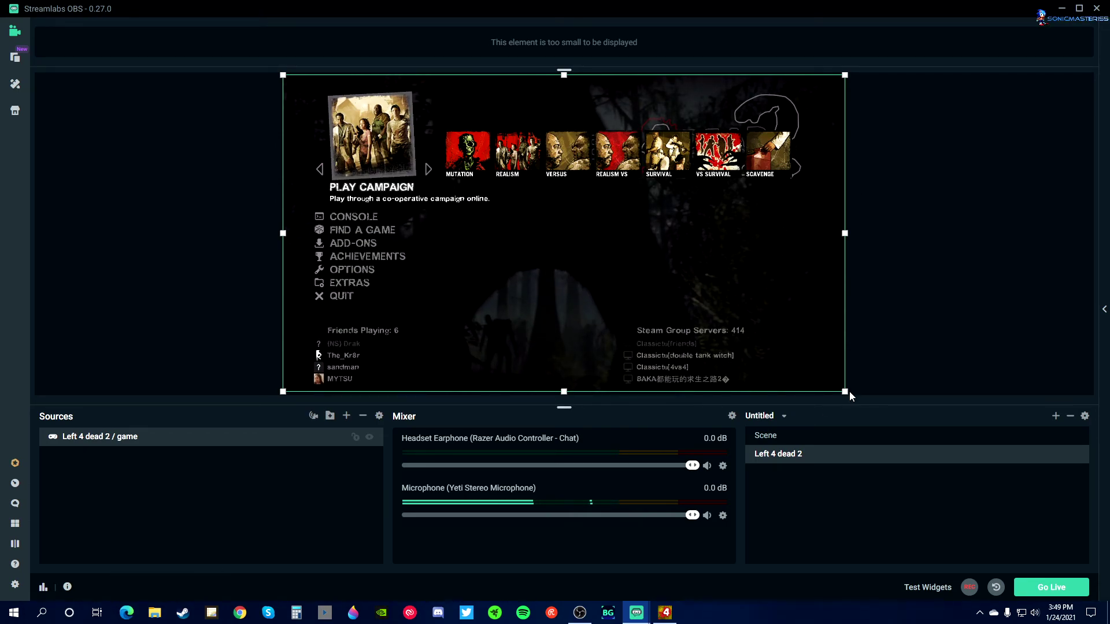
Step: Shrink the game source again, move it near the middle of the canvas, and restore it with Fit to Screen
{"action": "left_click_drag", "start_coordinate": [845, 391], "coordinate": [627, 265]}
{"action": "left_click_drag", "start_coordinate": [477, 190], "coordinate": [574, 256]}
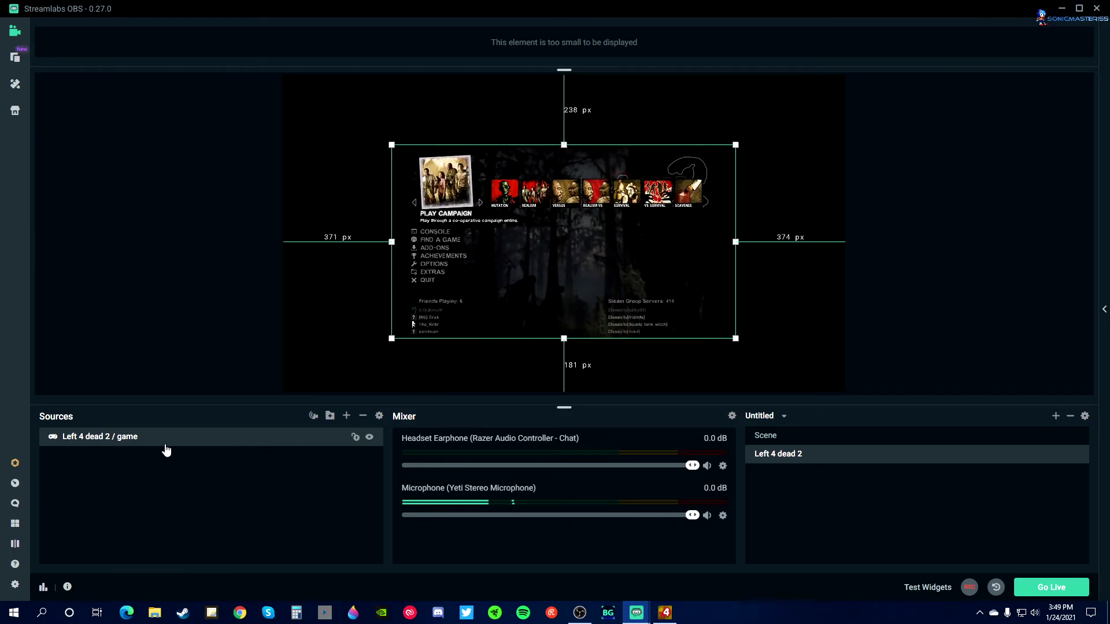
{"action": "right_click", "coordinate": [118, 439]}
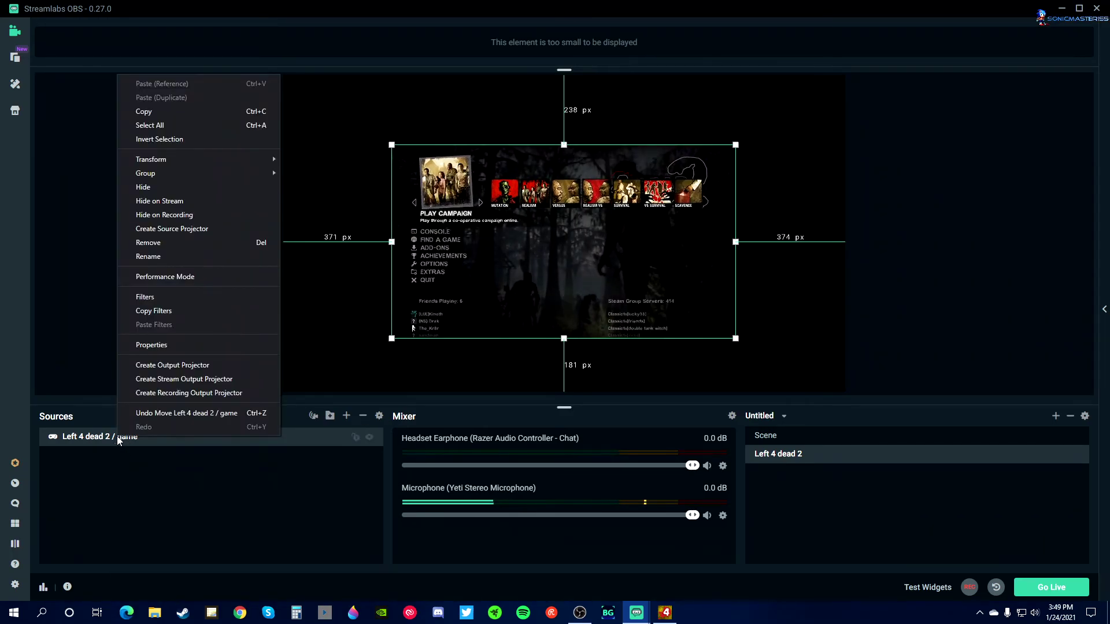
{"action": "mouse_move", "coordinate": [168, 161]}
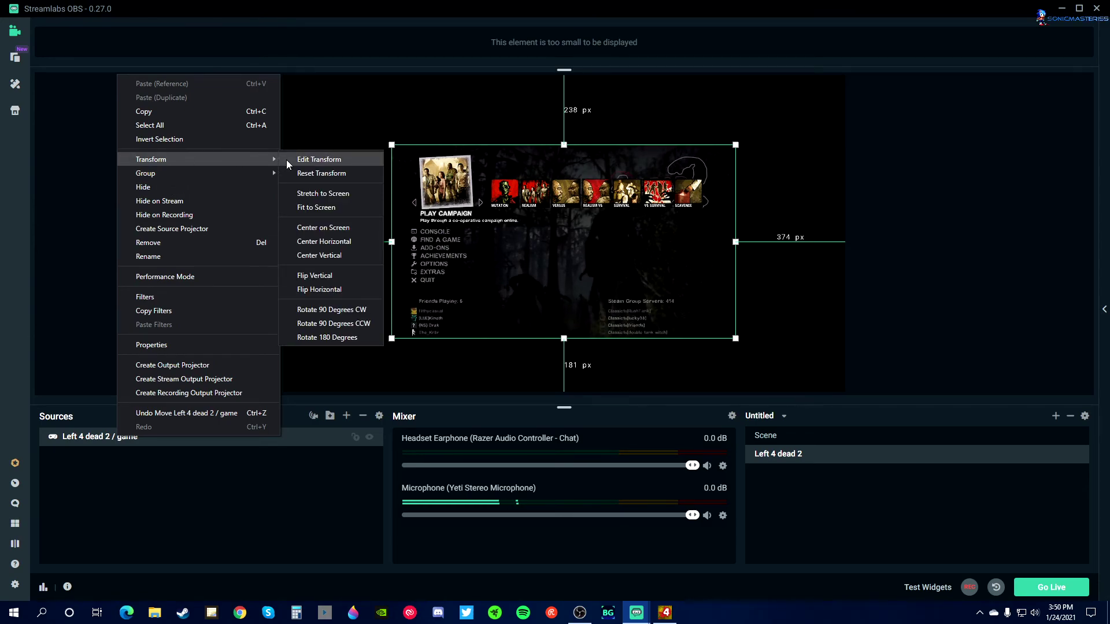
{"action": "left_click", "coordinate": [307, 206]}
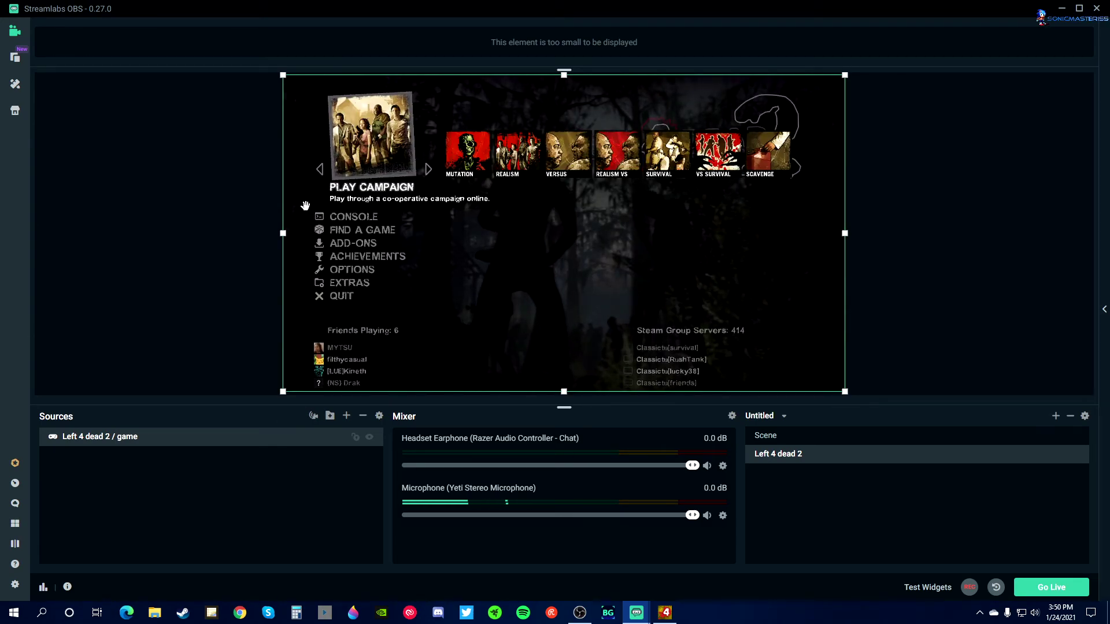
{"action": "right_click", "coordinate": [382, 198]}
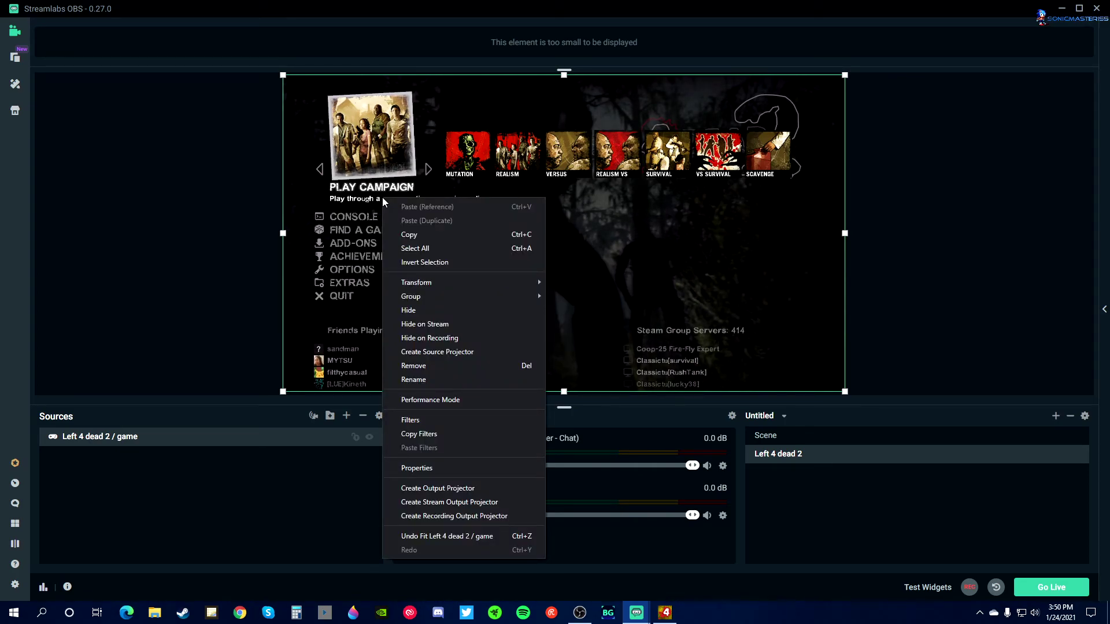
{"action": "left_click", "coordinate": [226, 496]}
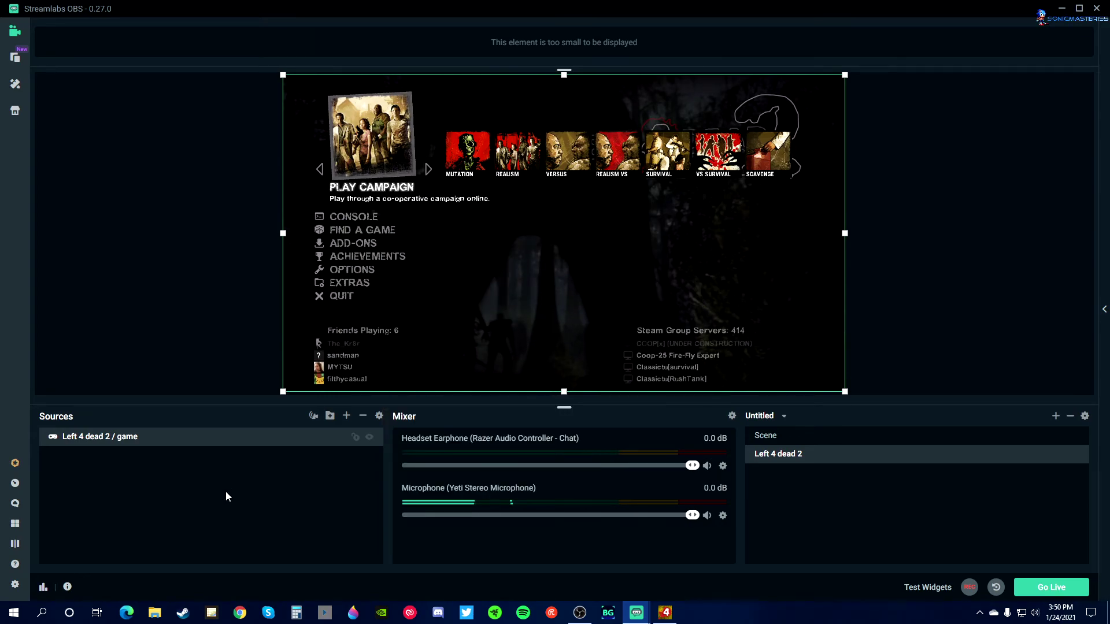
Step: Examine the Game Capture settings of the Left 4 dead 2 / game source and cancel without changing anything
{"action": "right_click", "coordinate": [129, 442]}
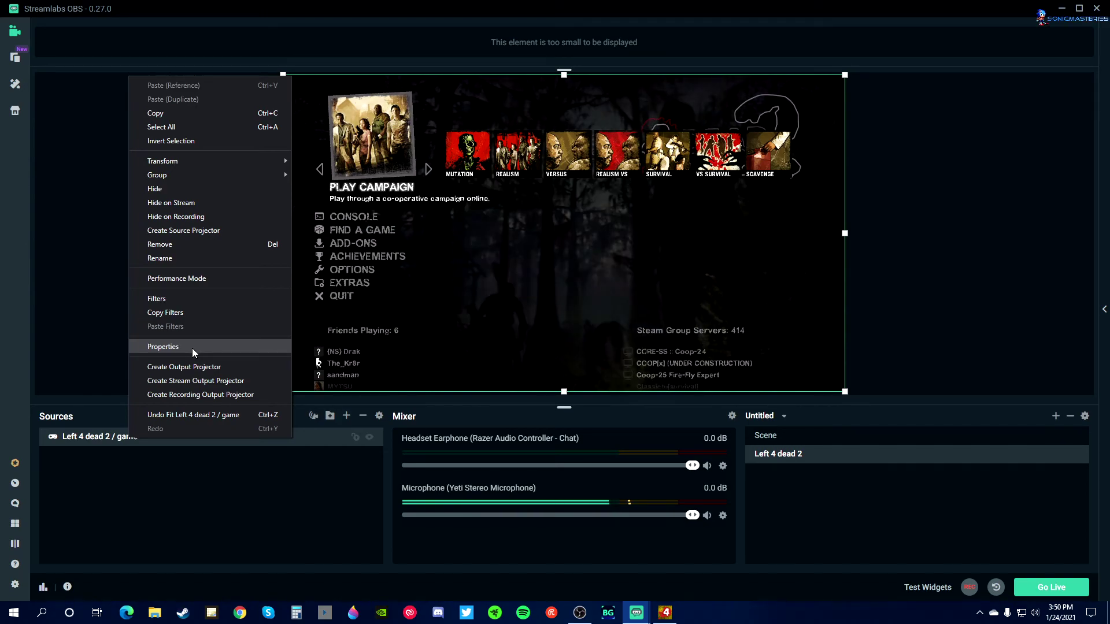
{"action": "left_click", "coordinate": [234, 494]}
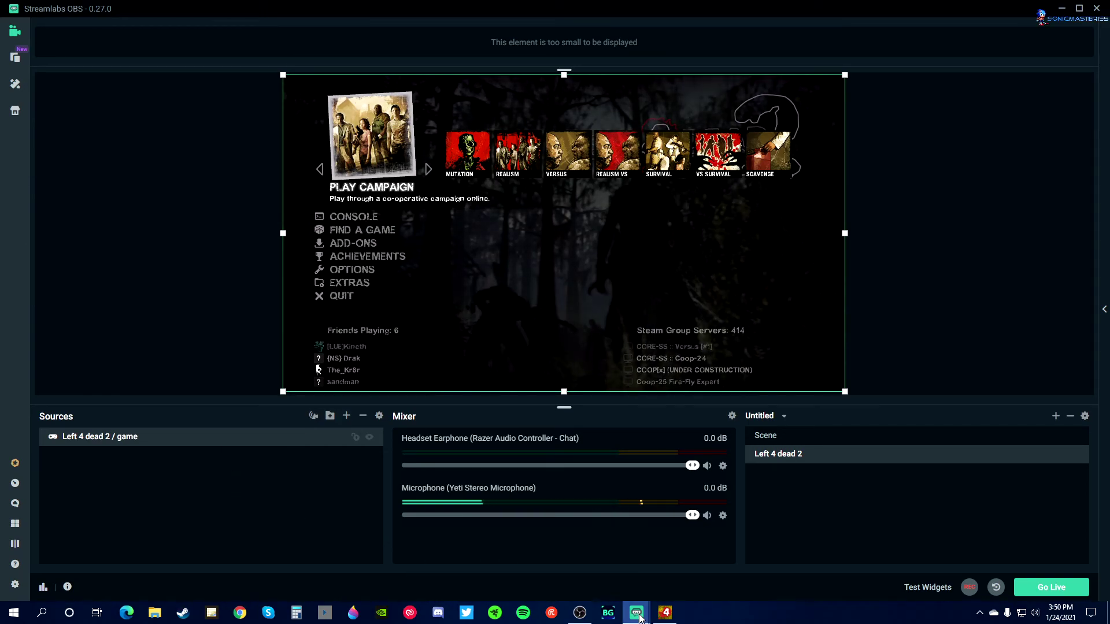
{"action": "mouse_move", "coordinate": [636, 612]}
{"action": "left_click", "coordinate": [713, 553]}
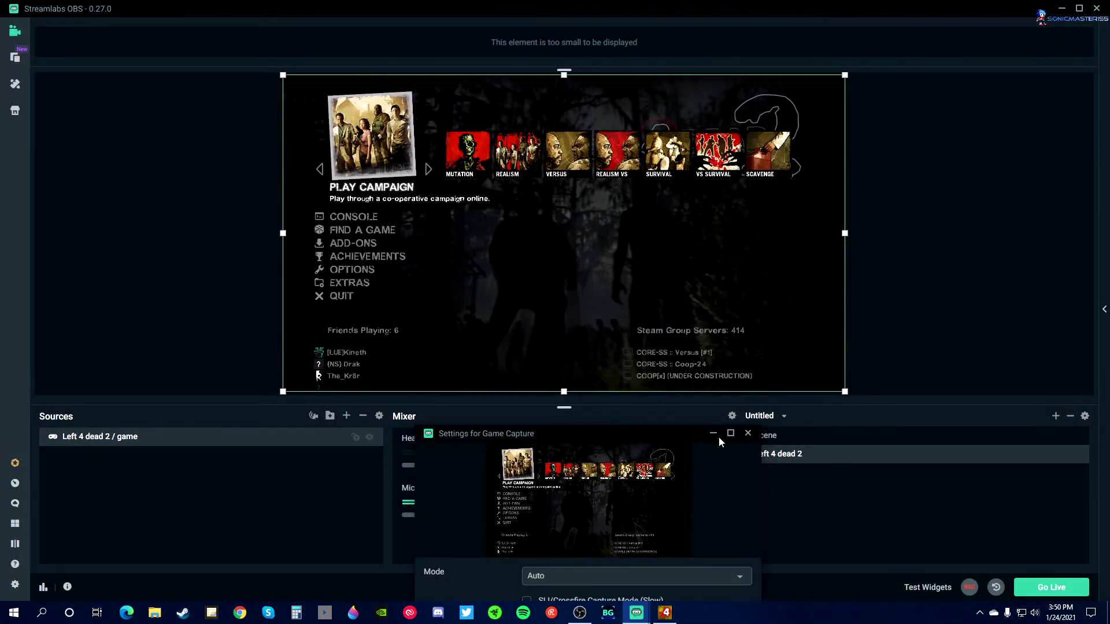
{"action": "left_click", "coordinate": [588, 423]}
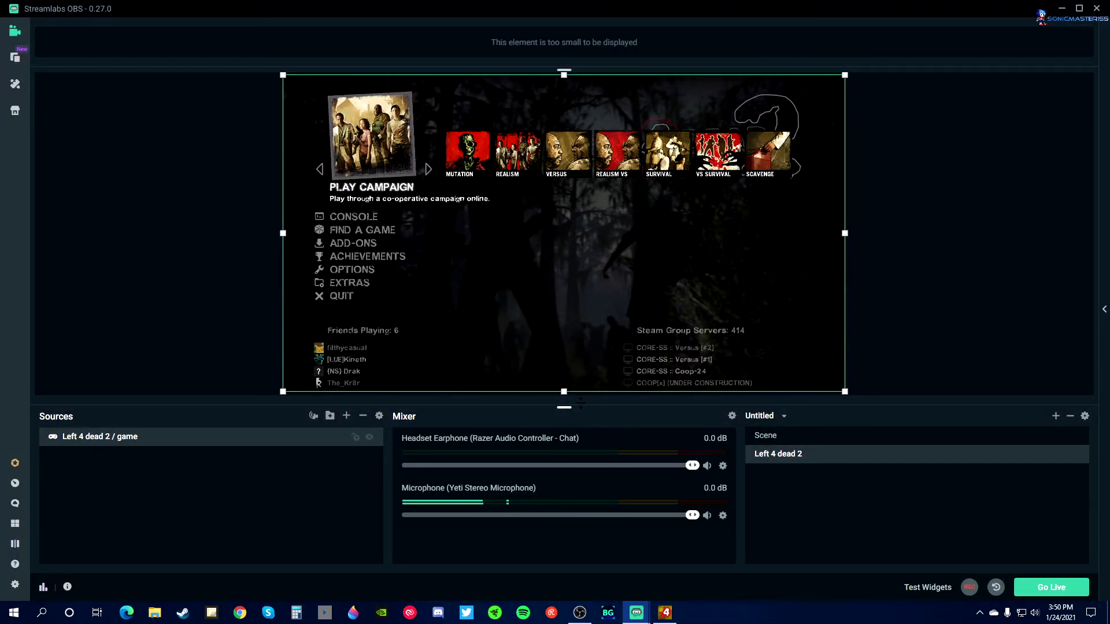
{"action": "mouse_move", "coordinate": [637, 613]}
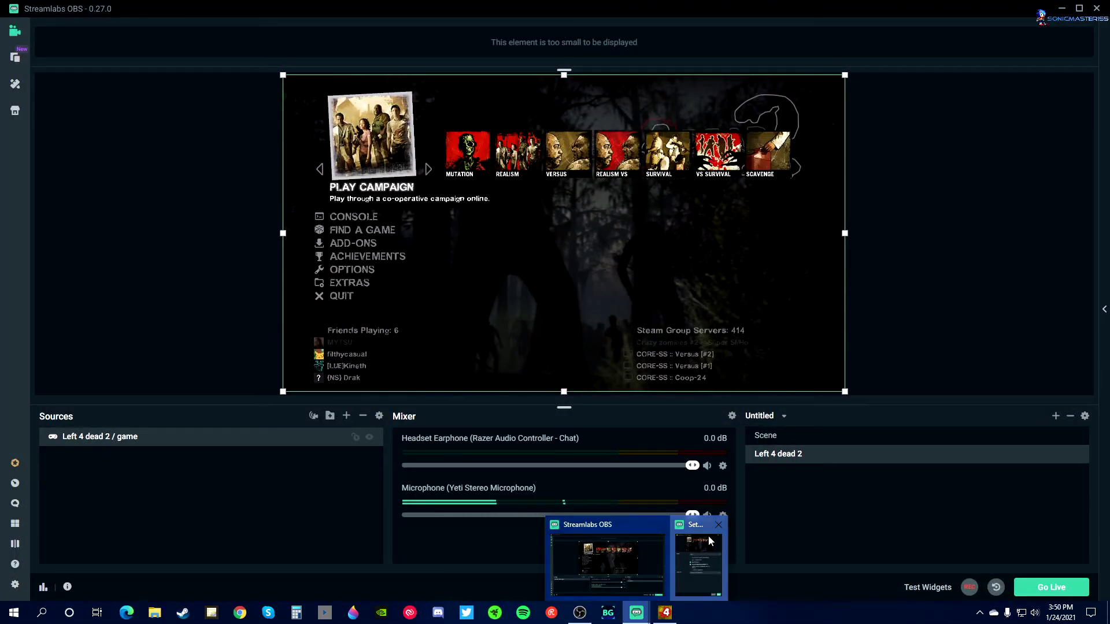
{"action": "left_click", "coordinate": [698, 564]}
{"action": "left_click_drag", "start_coordinate": [601, 435], "coordinate": [545, 96]}
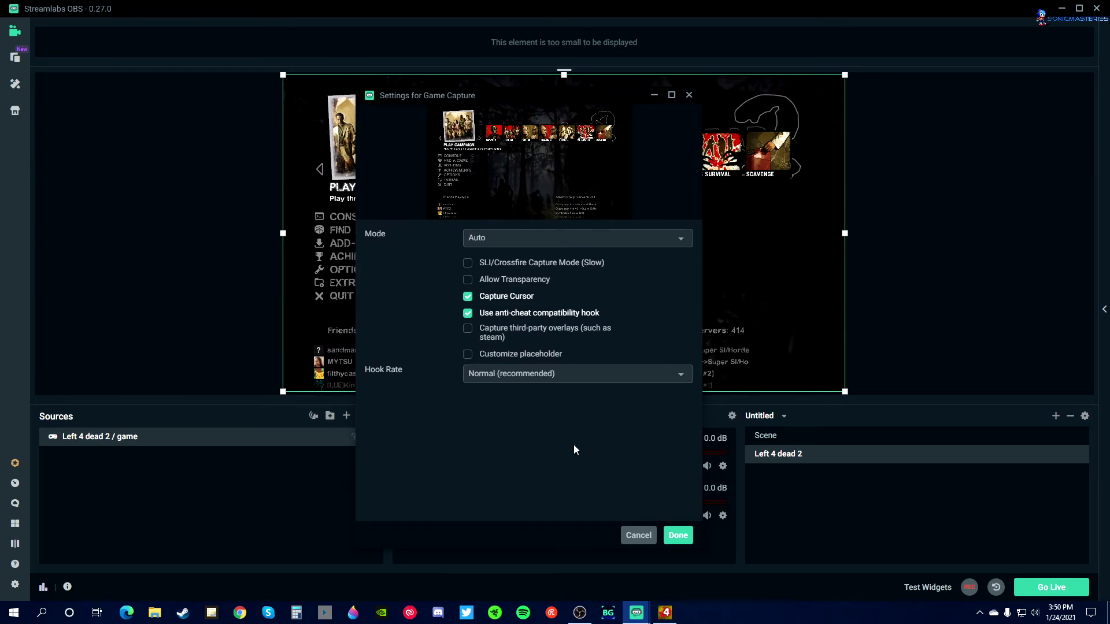
{"action": "left_click", "coordinate": [647, 537]}
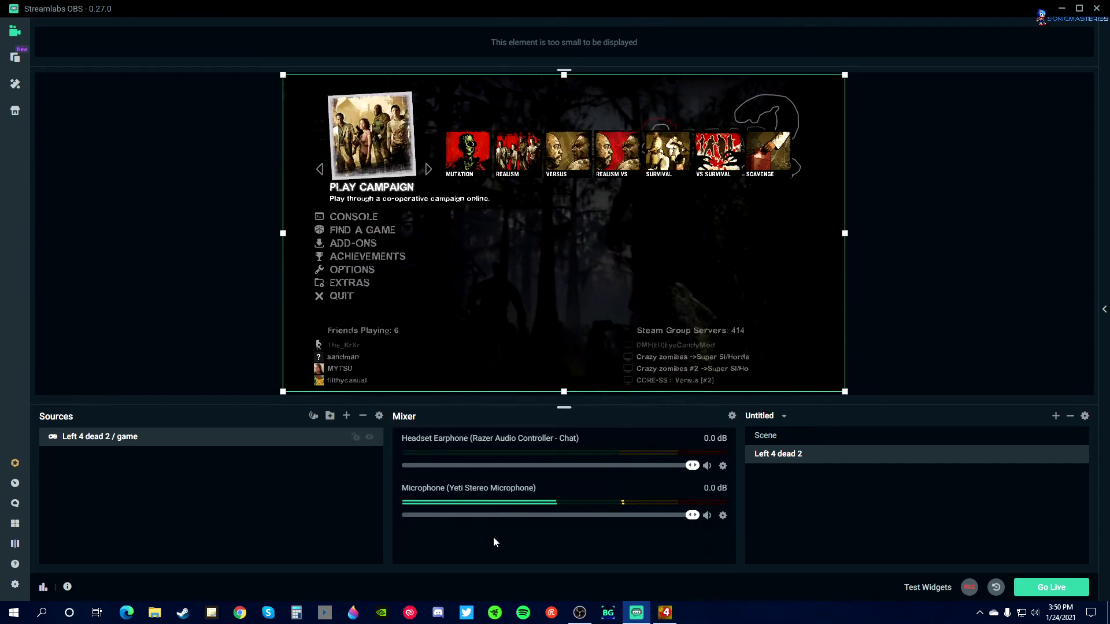
Step: Set the game source's capture mode to Capture specific window and move its settings dialog clear of the preview
{"action": "right_click", "coordinate": [115, 439]}
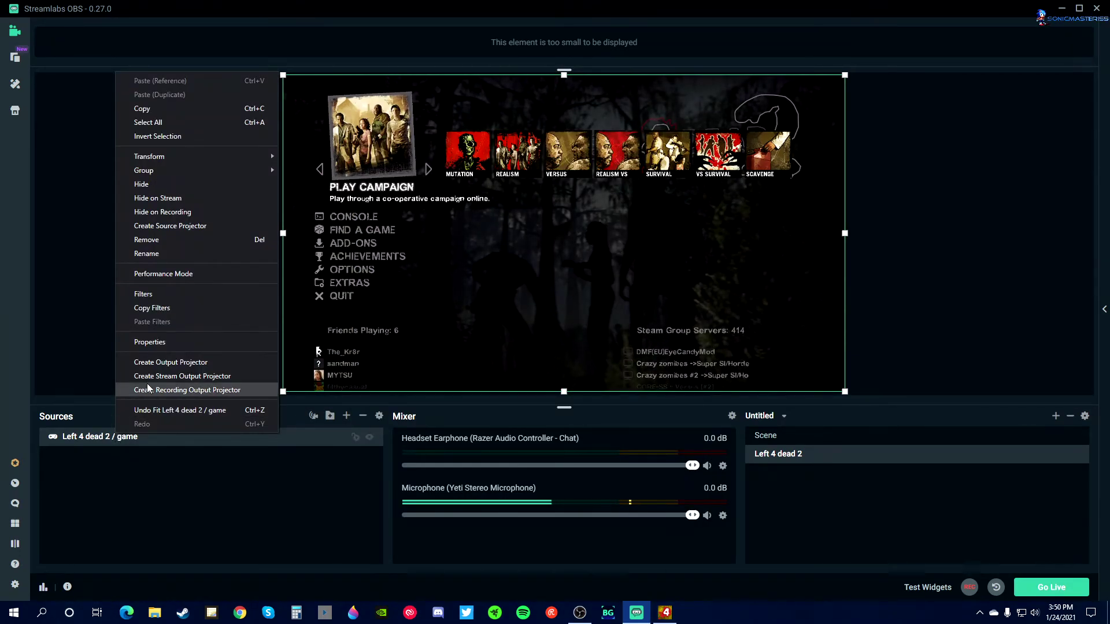
{"action": "left_click", "coordinate": [156, 341]}
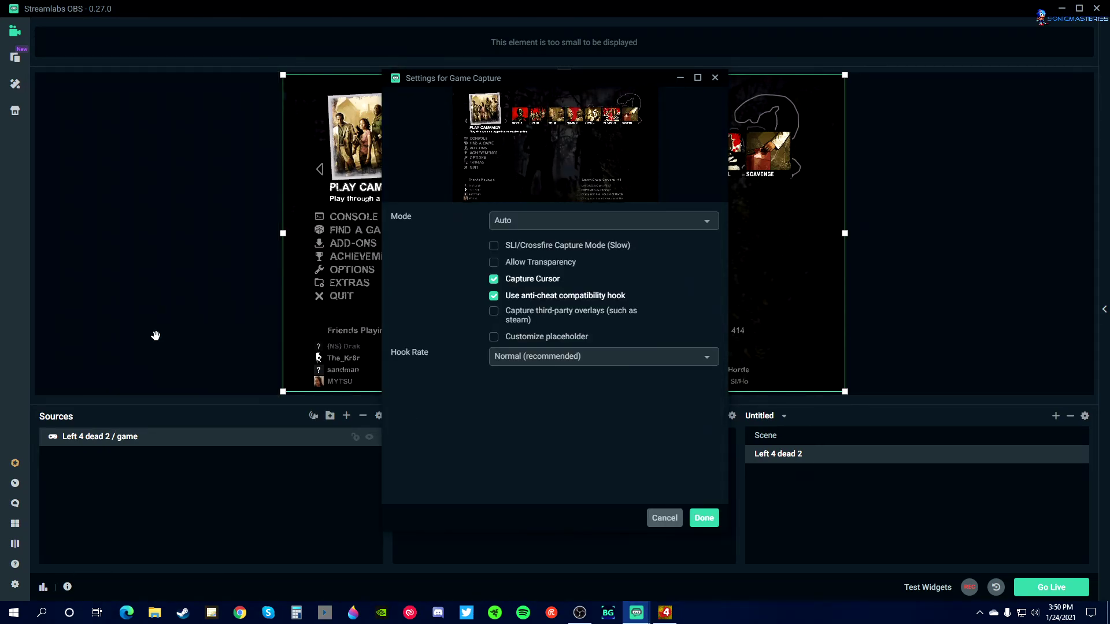
{"action": "left_click", "coordinate": [544, 225]}
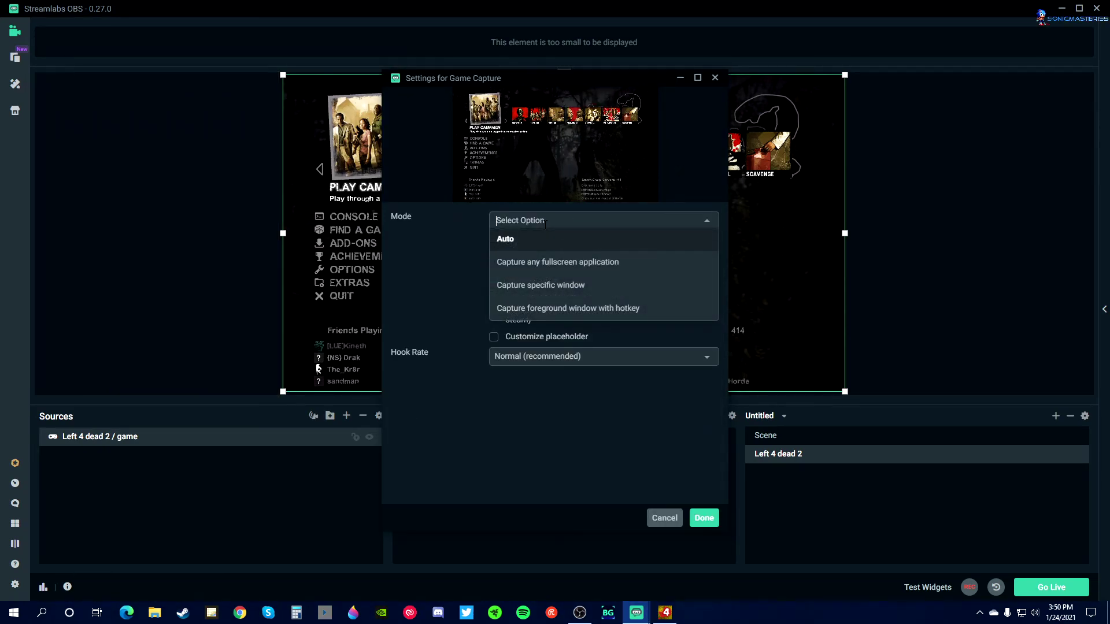
{"action": "left_click", "coordinate": [558, 289]}
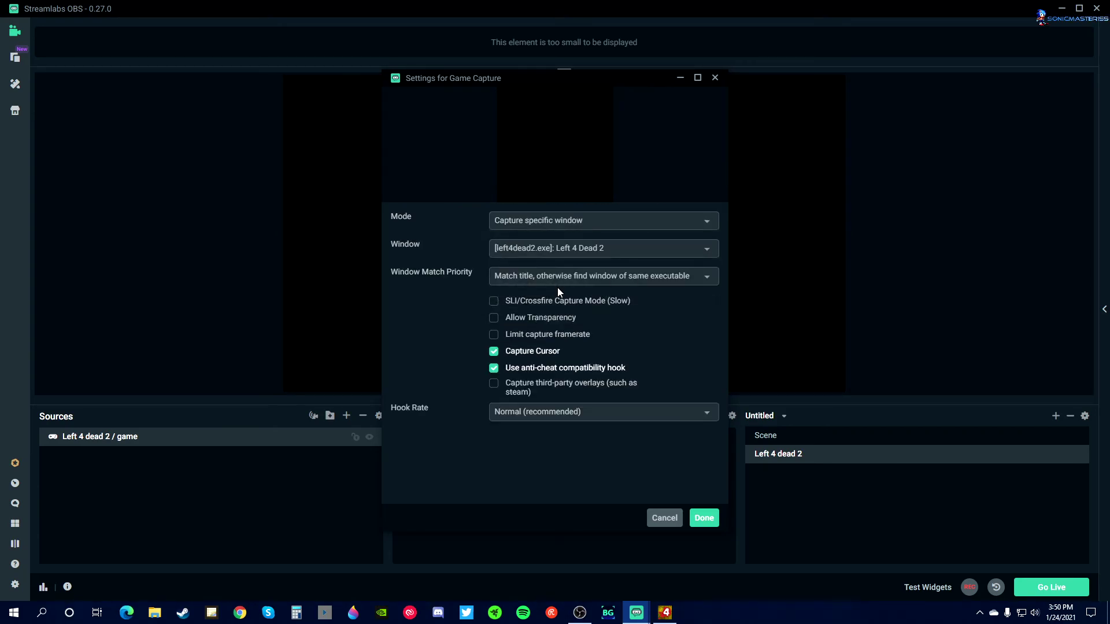
{"action": "left_click_drag", "start_coordinate": [565, 89], "coordinate": [745, 323]}
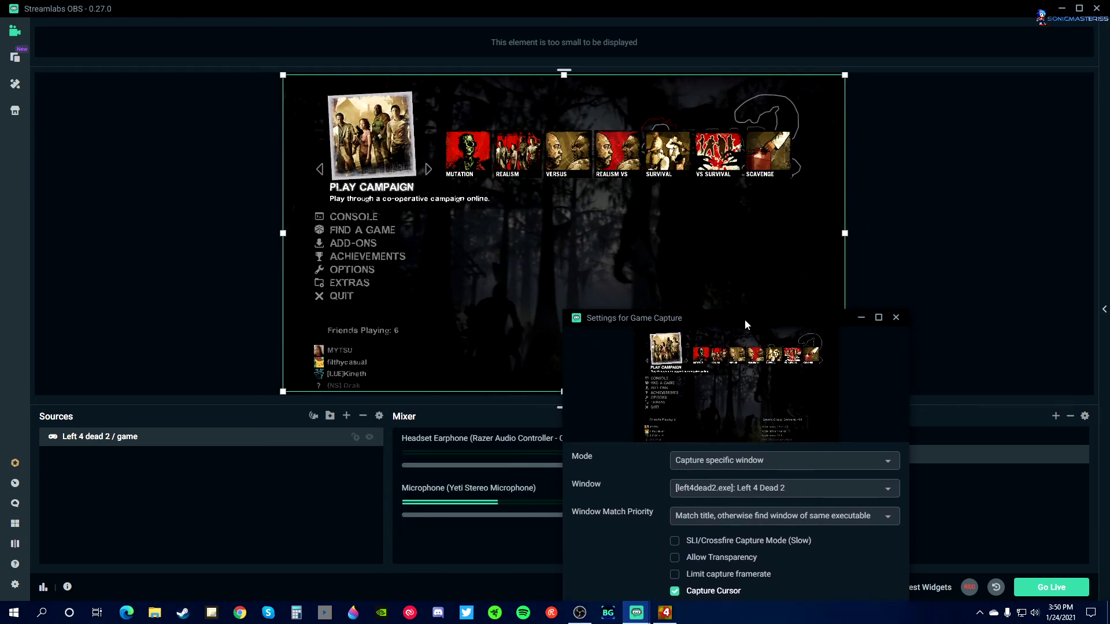
{"action": "left_click_drag", "start_coordinate": [745, 319], "coordinate": [959, 380]}
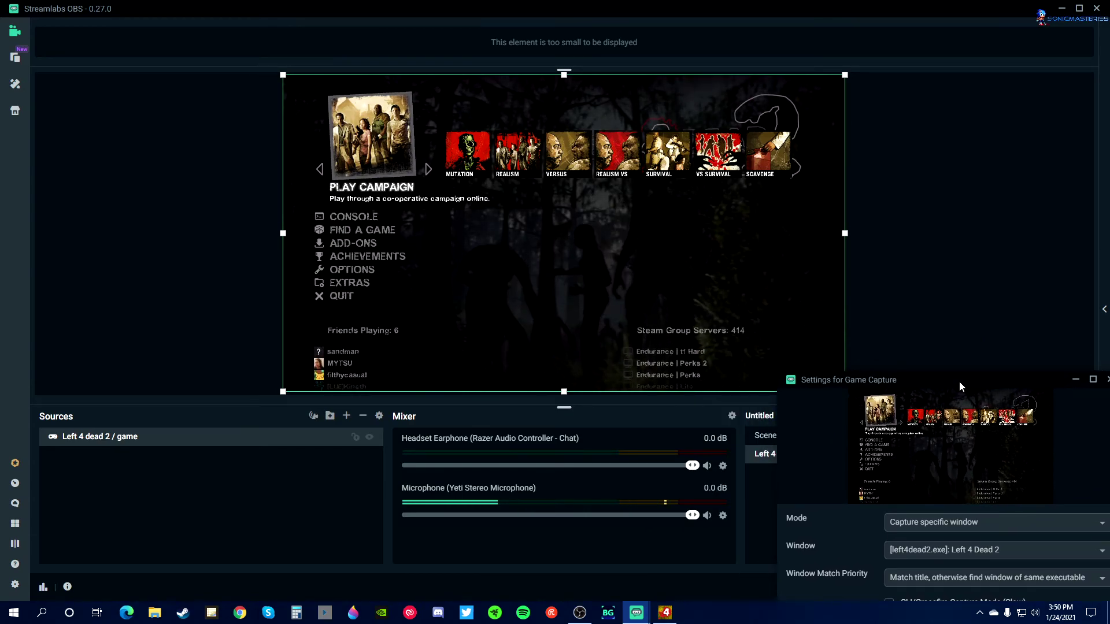
{"action": "left_click_drag", "start_coordinate": [959, 381], "coordinate": [845, 130]}
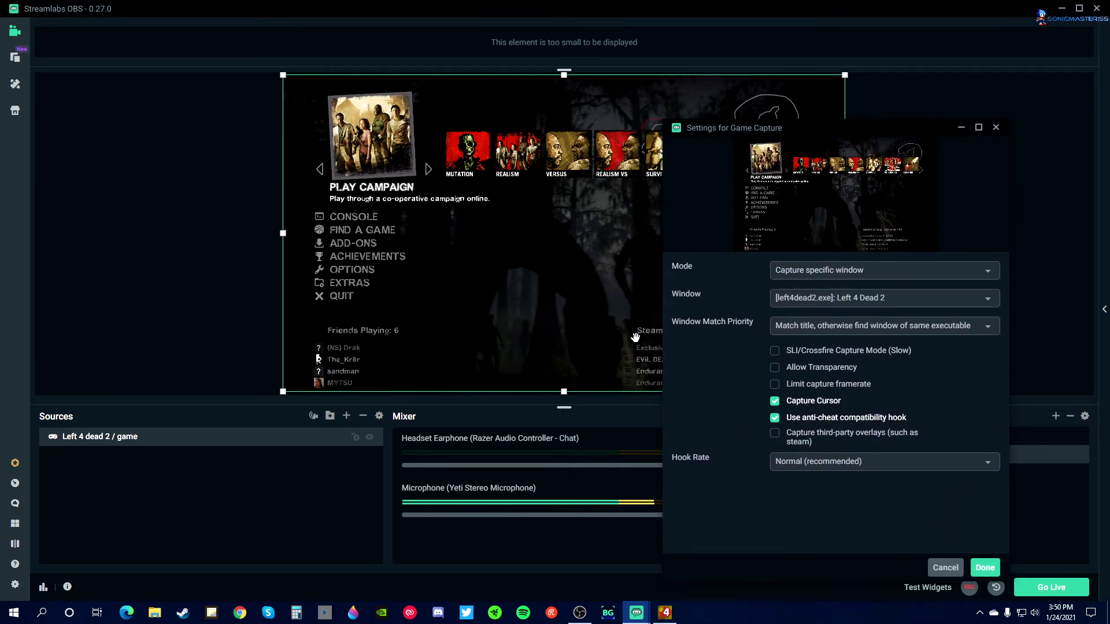
Step: Close the running Left 4 Dead 2 game while keeping the Game Capture settings open beside the preview
{"action": "right_click", "coordinate": [666, 614]}
{"action": "left_click", "coordinate": [664, 588]}
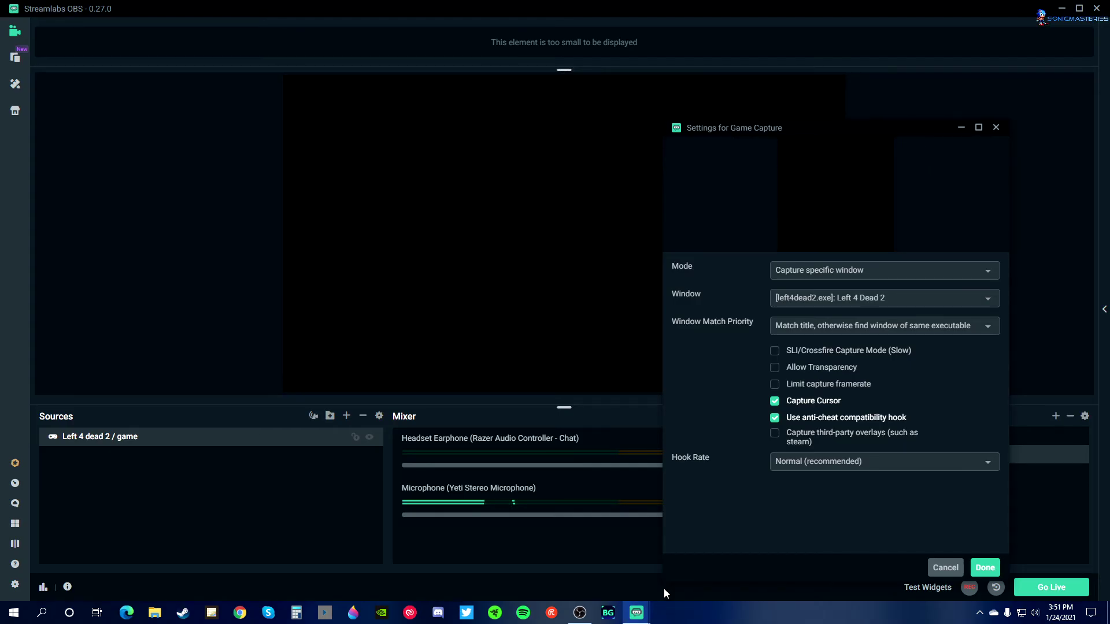
{"action": "mouse_move", "coordinate": [810, 129]}
{"action": "left_mouse_down"}
{"action": "mouse_move", "coordinate": [867, 186]}
{"action": "mouse_move", "coordinate": [831, 124]}
{"action": "left_mouse_up"}
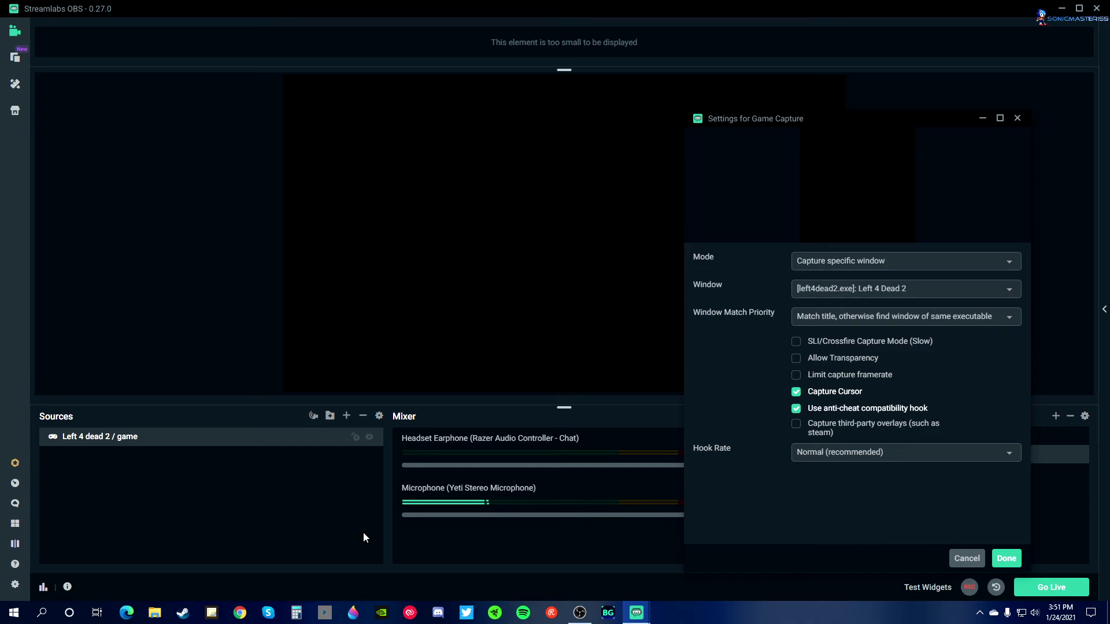
Step: Reopen the game source's properties, set the capture mode to Auto and save the settings
{"action": "right_click", "coordinate": [124, 439]}
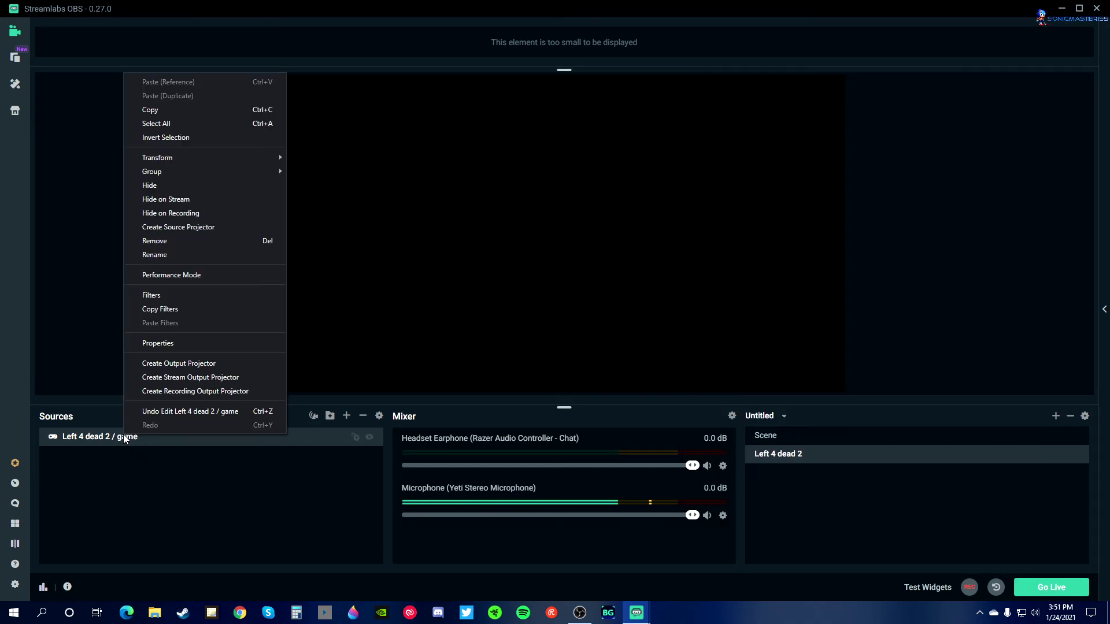
{"action": "left_click", "coordinate": [168, 346]}
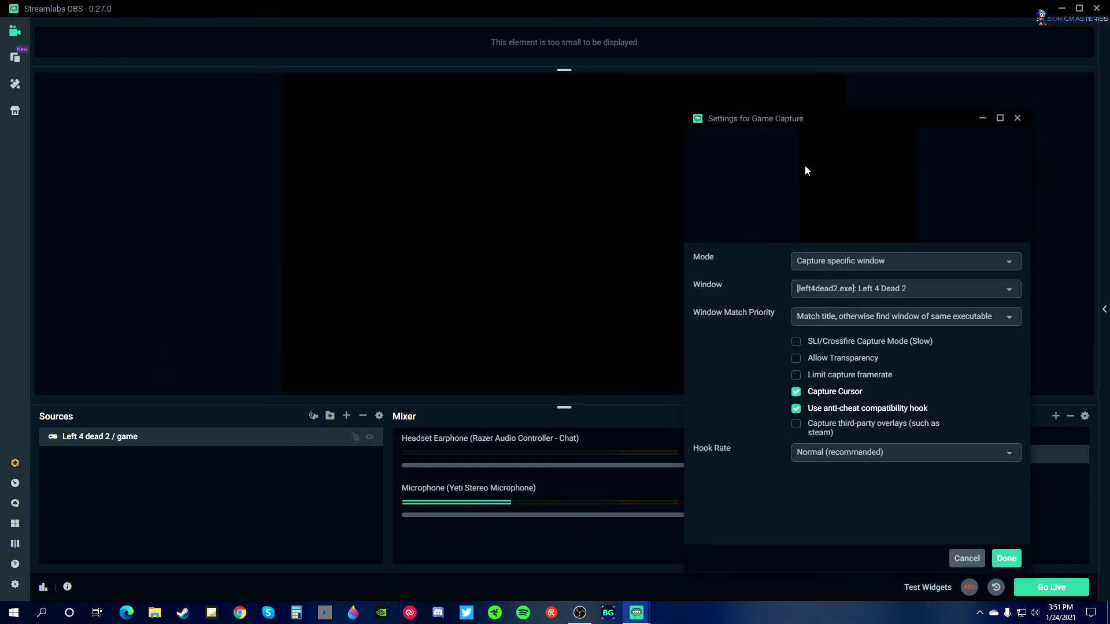
{"action": "left_click_drag", "start_coordinate": [839, 119], "coordinate": [176, 69]}
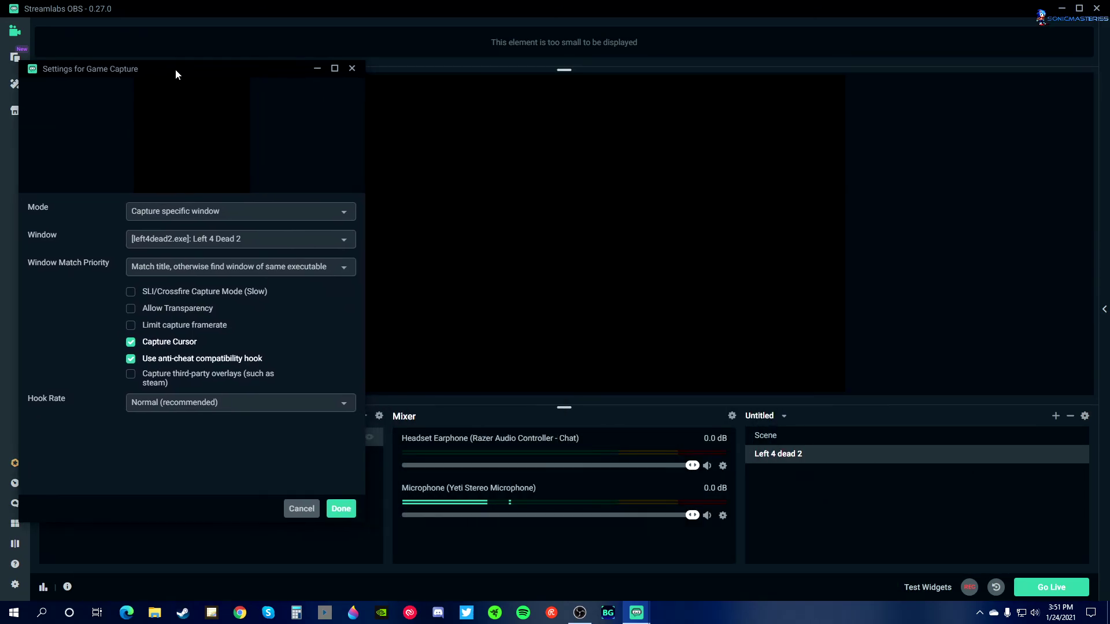
{"action": "left_click", "coordinate": [184, 239]}
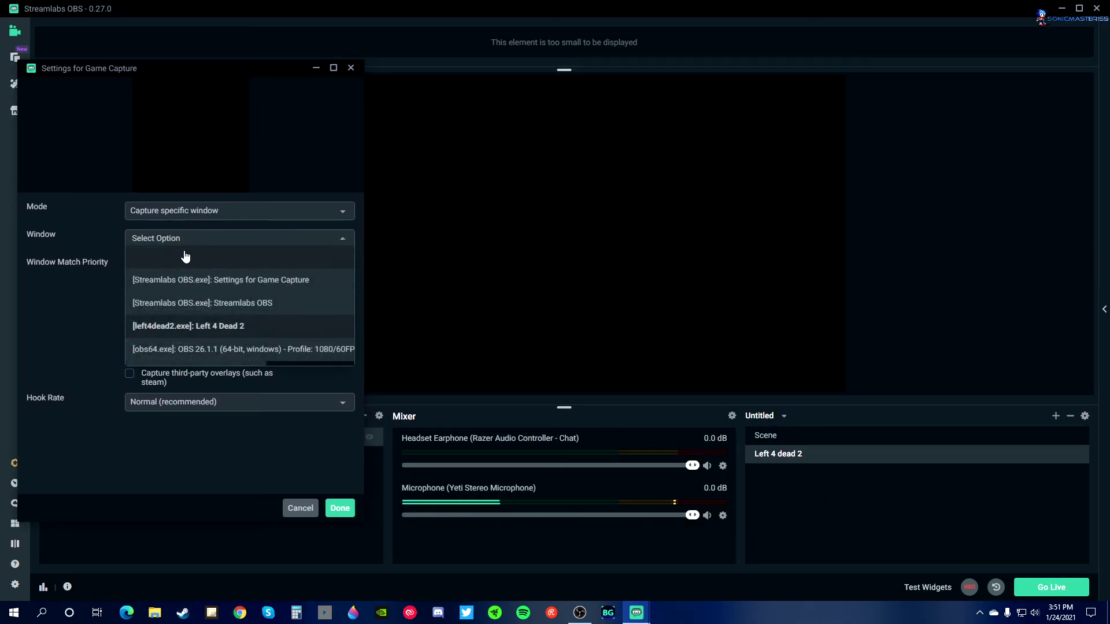
{"action": "left_click", "coordinate": [194, 210]}
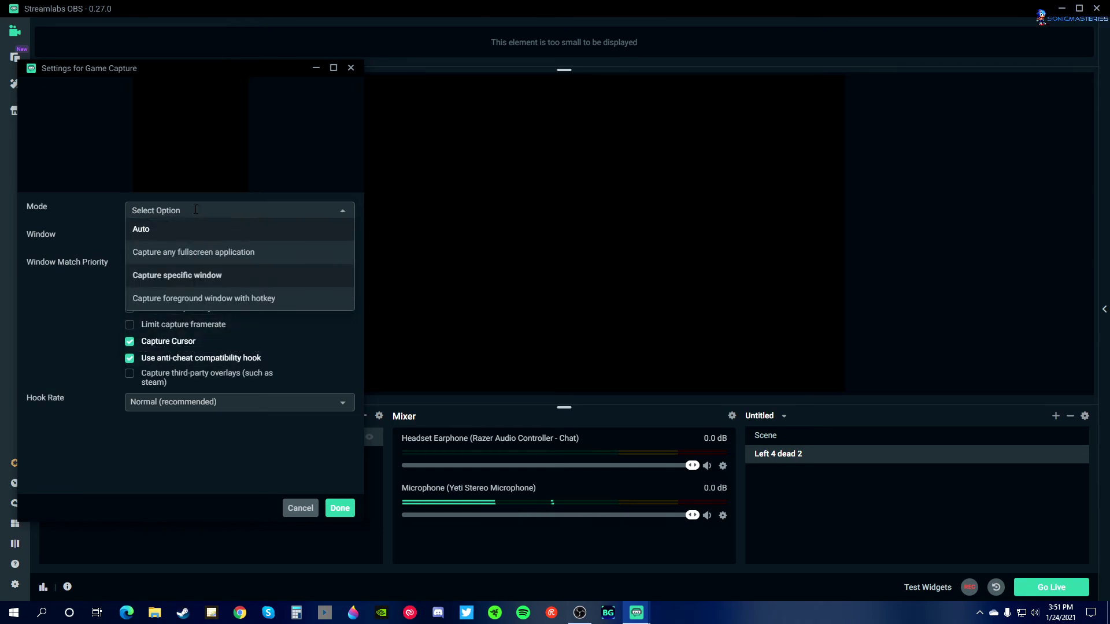
{"action": "left_click", "coordinate": [155, 231]}
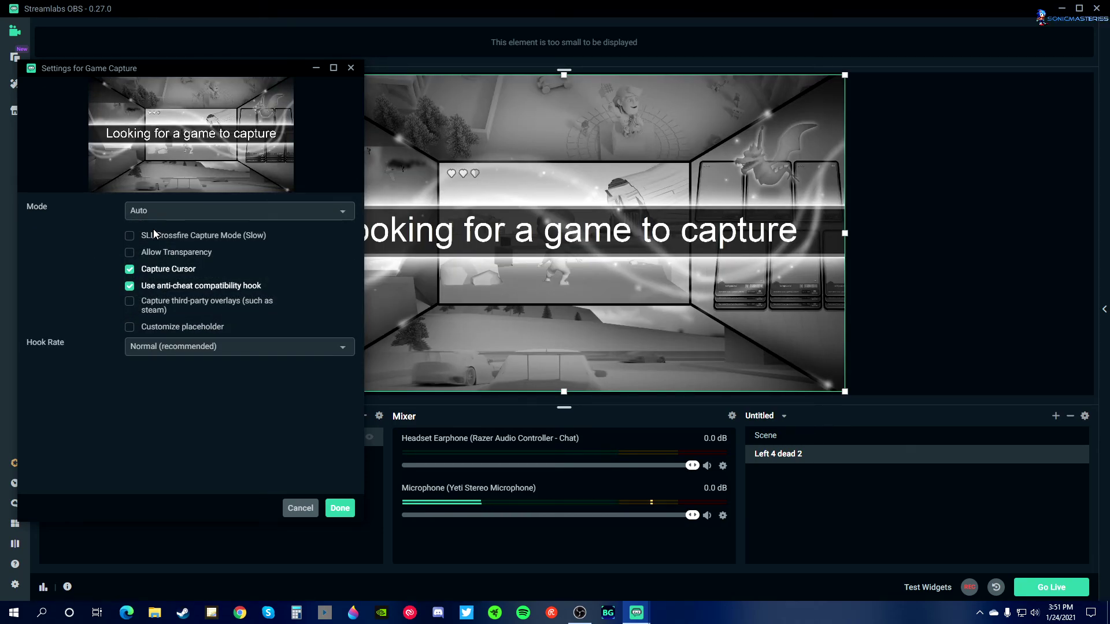
{"action": "left_click_drag", "start_coordinate": [188, 74], "coordinate": [241, 380]}
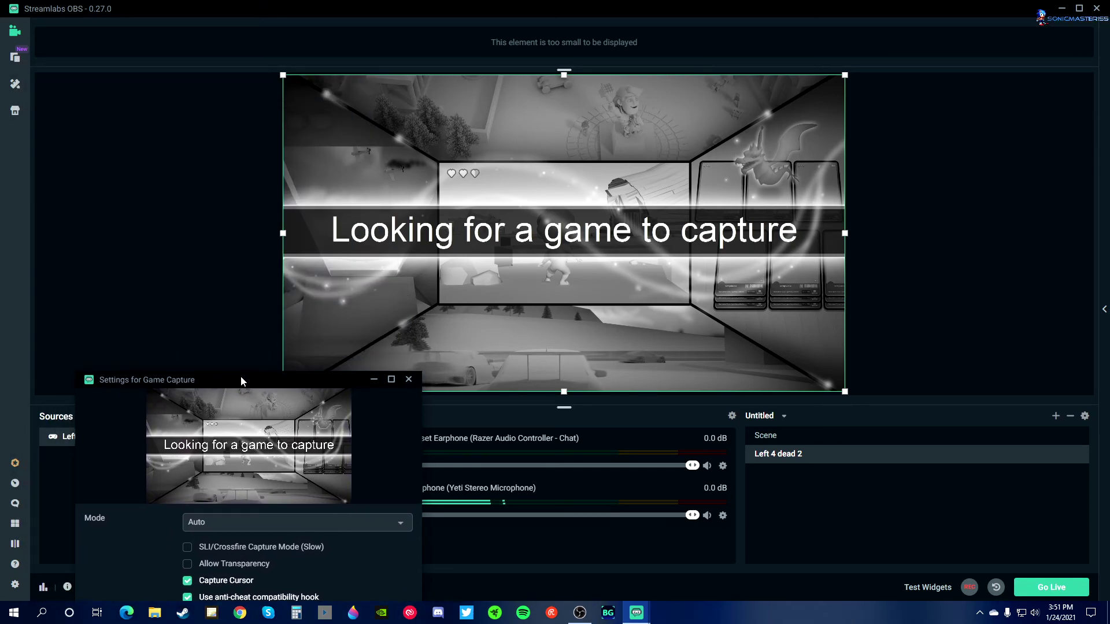
{"action": "left_click_drag", "start_coordinate": [225, 426], "coordinate": [286, 123]}
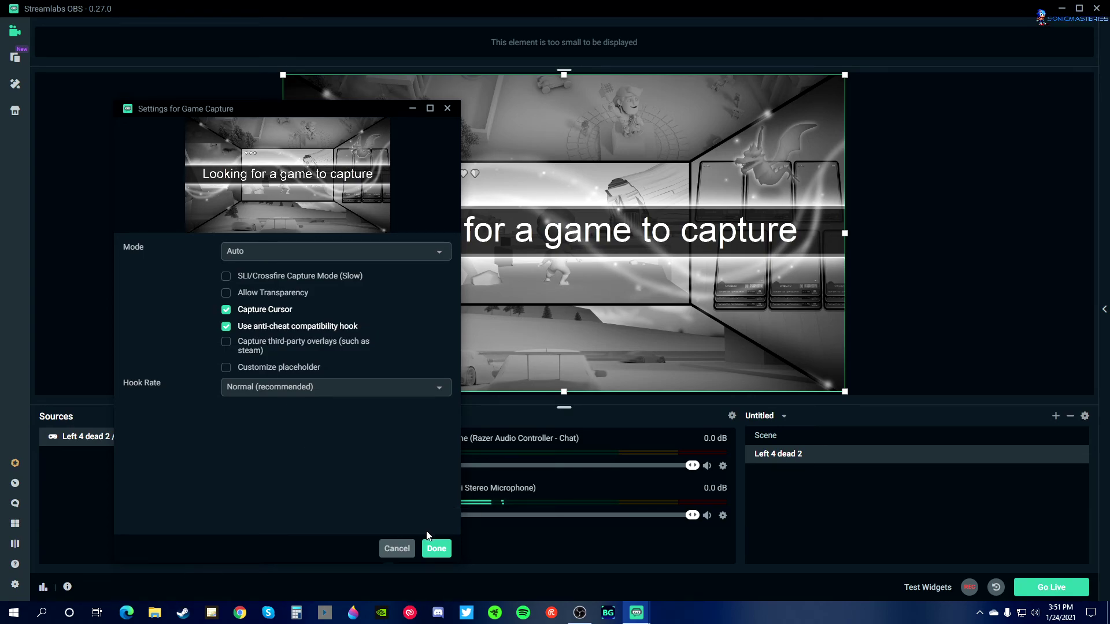
{"action": "left_click", "coordinate": [436, 549]}
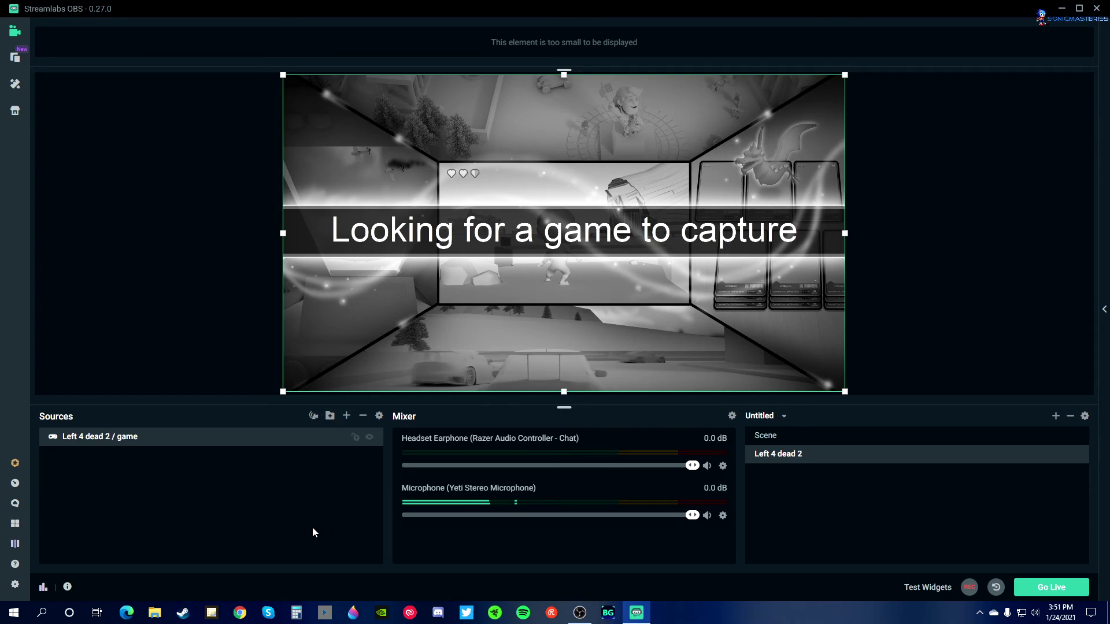
Step: Compare the Left 4 dead 2 scene with the empty Scene by switching between them, ending on Scene
{"action": "left_click", "coordinate": [782, 458]}
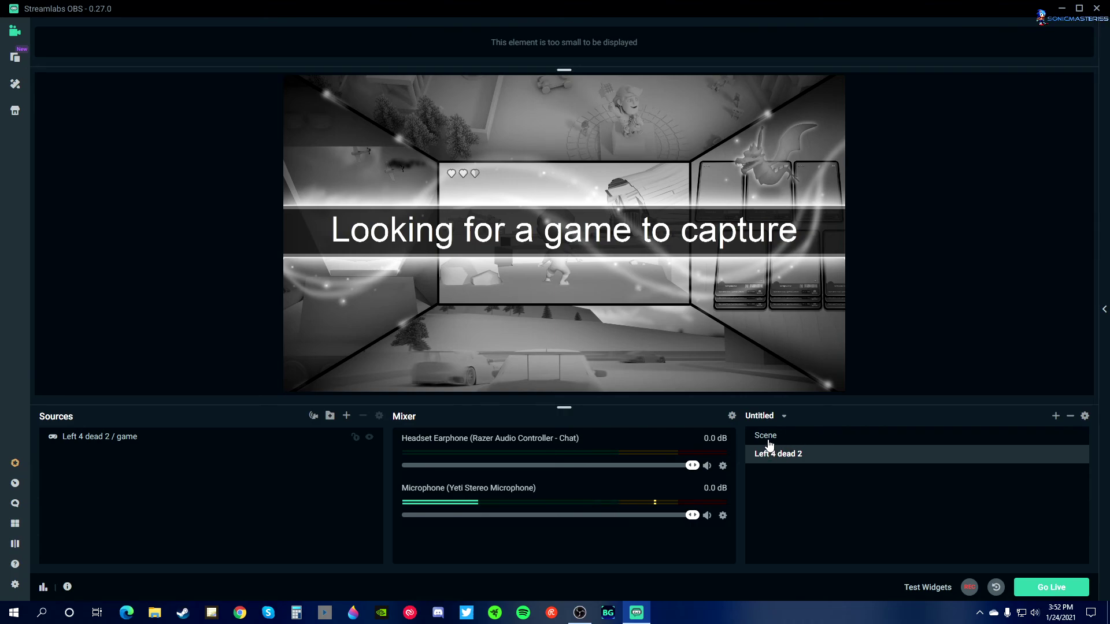
{"action": "left_click", "coordinate": [768, 439]}
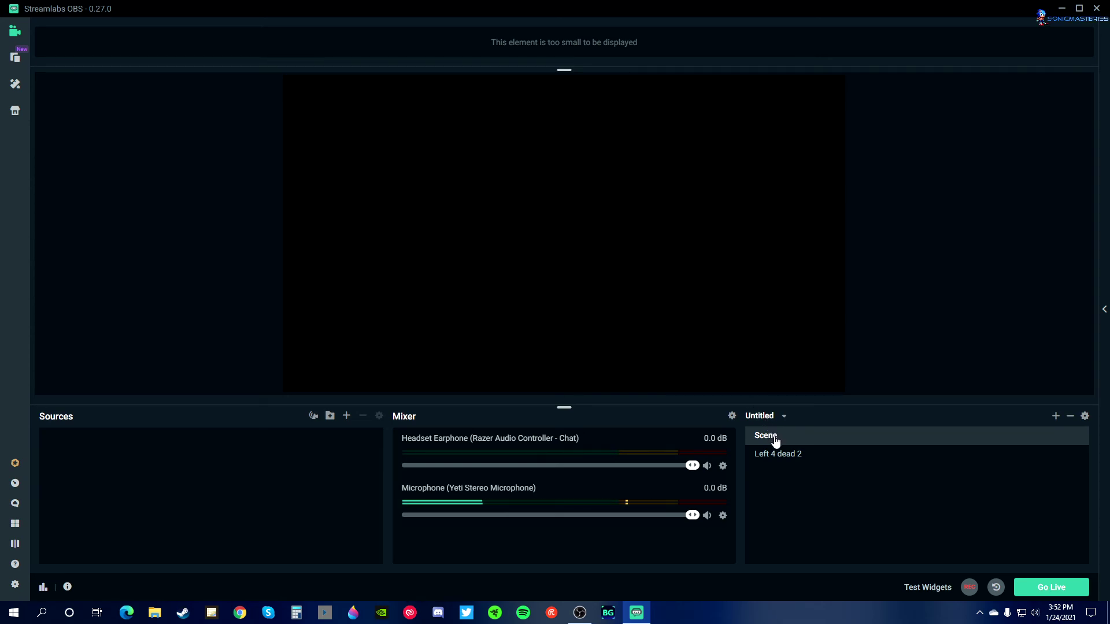
{"action": "left_click", "coordinate": [789, 456]}
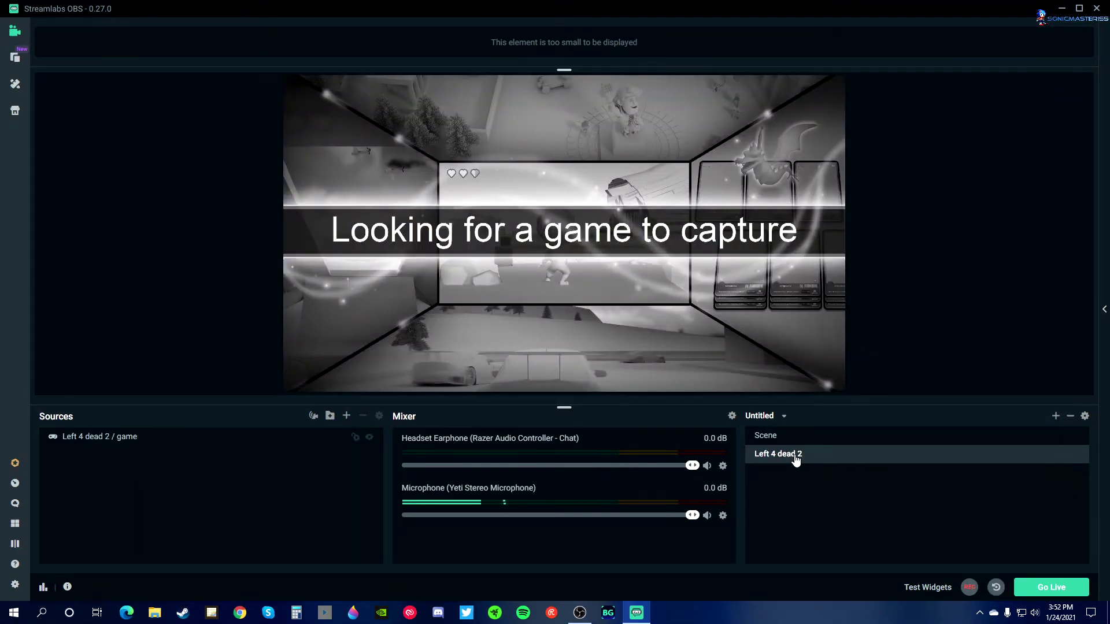
{"action": "left_click", "coordinate": [775, 441]}
{"action": "left_click", "coordinate": [782, 452]}
{"action": "left_click", "coordinate": [779, 440]}
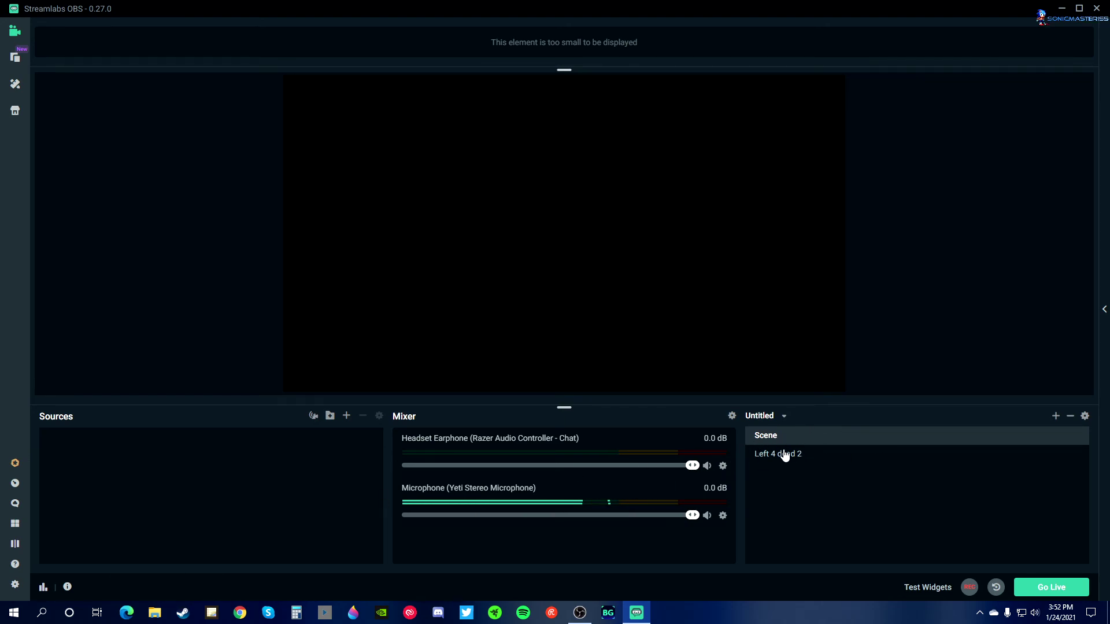
Step: Open the hotkey settings and expand the hotkeys for the Left 4 dead 2 / game source
{"action": "left_click", "coordinate": [13, 587]}
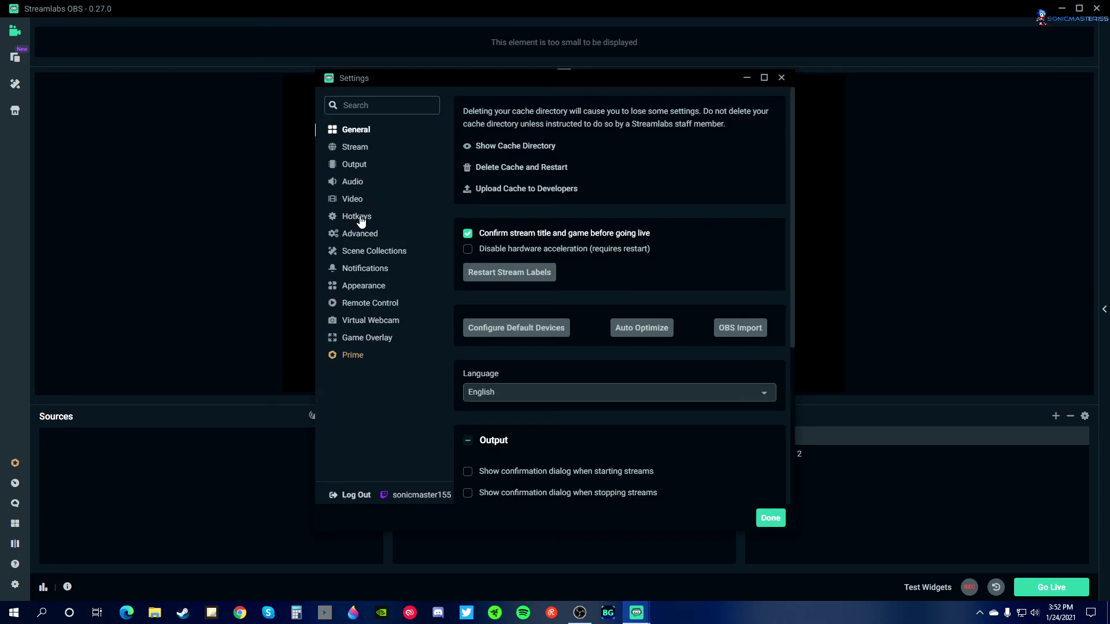
{"action": "left_click", "coordinate": [361, 220]}
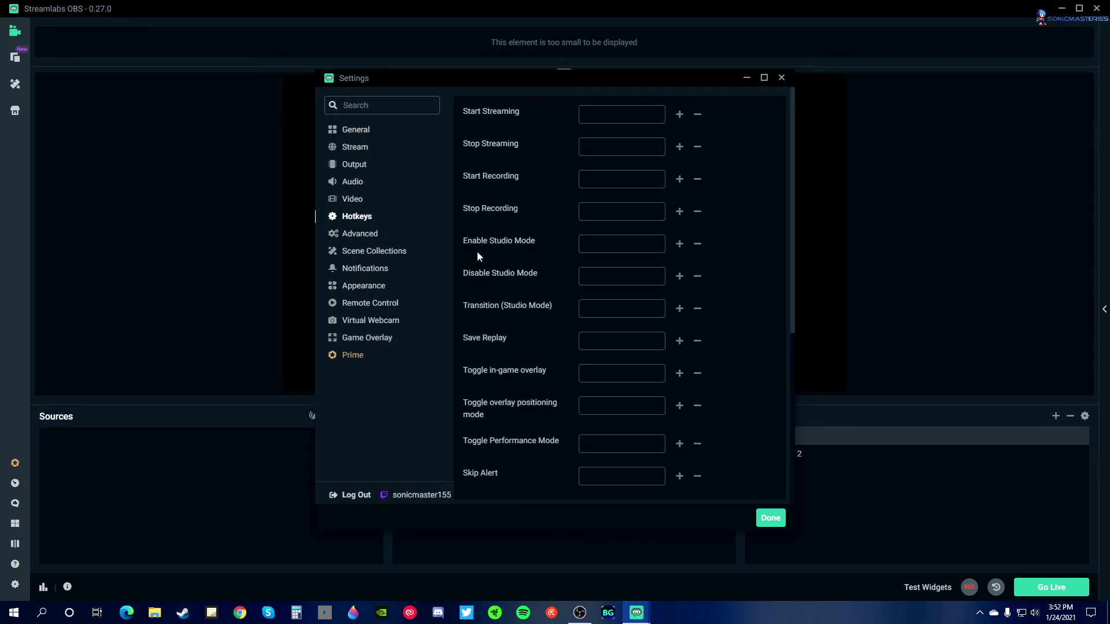
{"action": "scroll", "coordinate": [550, 276], "scroll_direction": "down", "scroll_amount": 5}
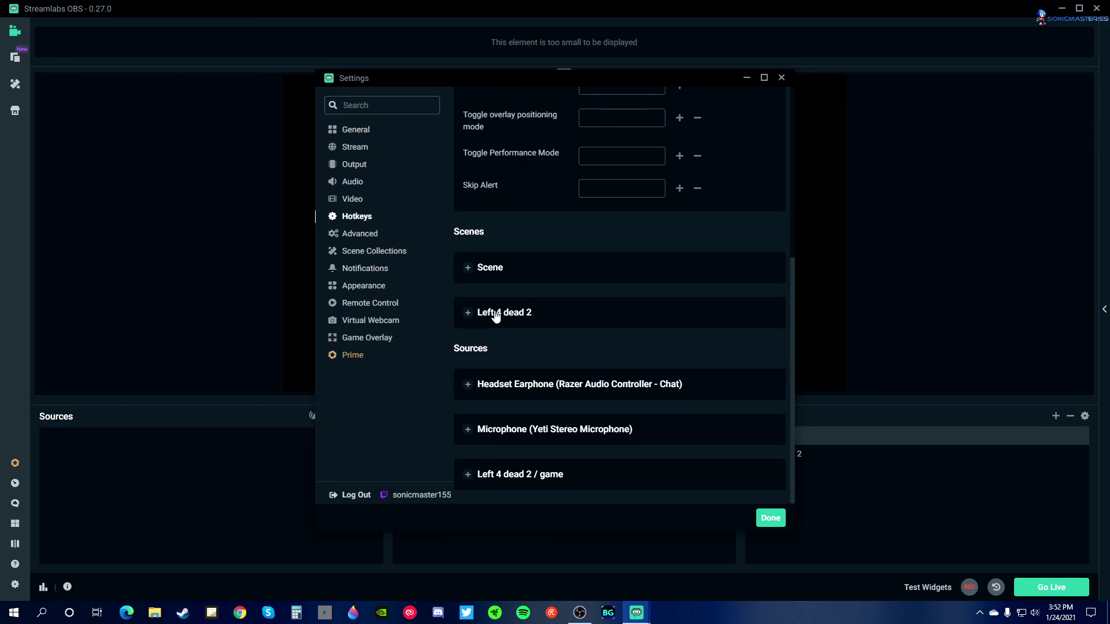
{"action": "left_click_drag", "start_coordinate": [609, 85], "coordinate": [356, 110]}
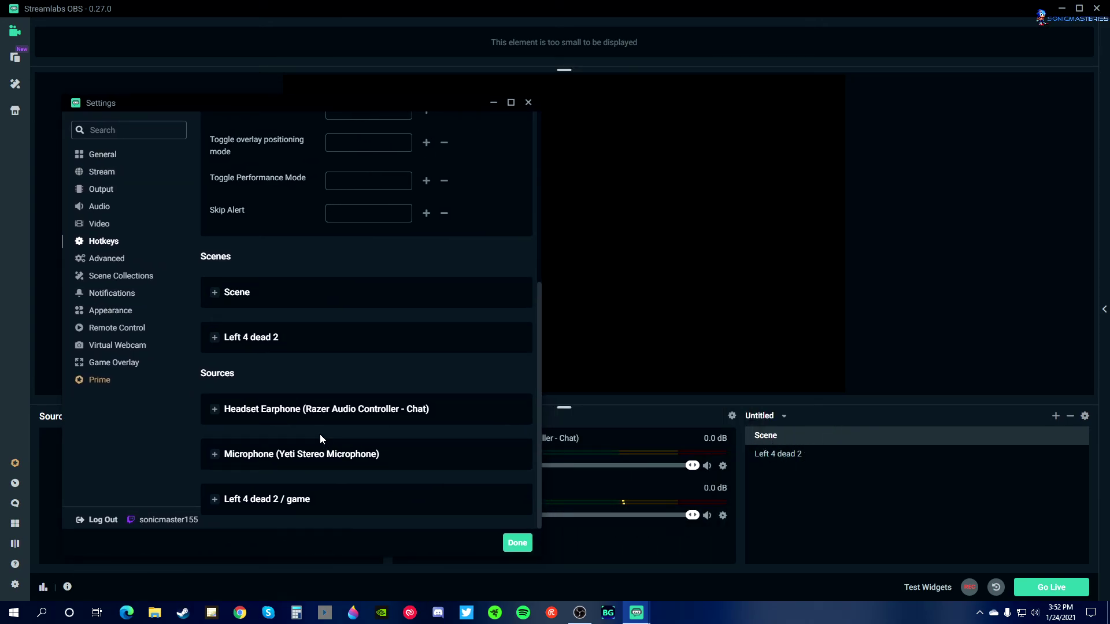
{"action": "left_click", "coordinate": [283, 499]}
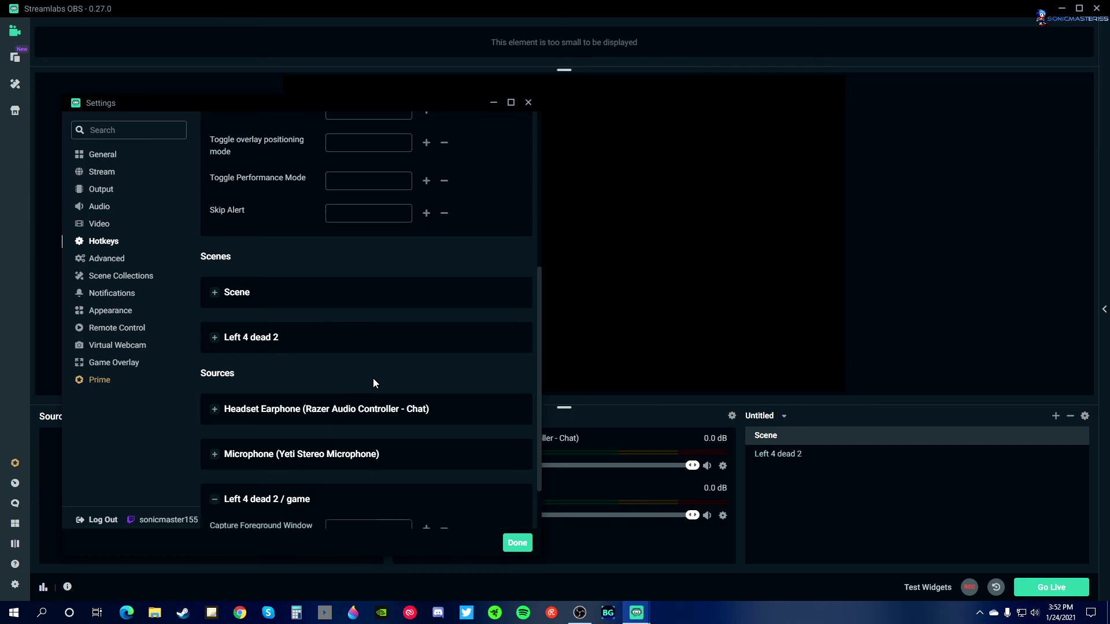
{"action": "scroll", "coordinate": [373, 383], "scroll_direction": "down", "scroll_amount": 2}
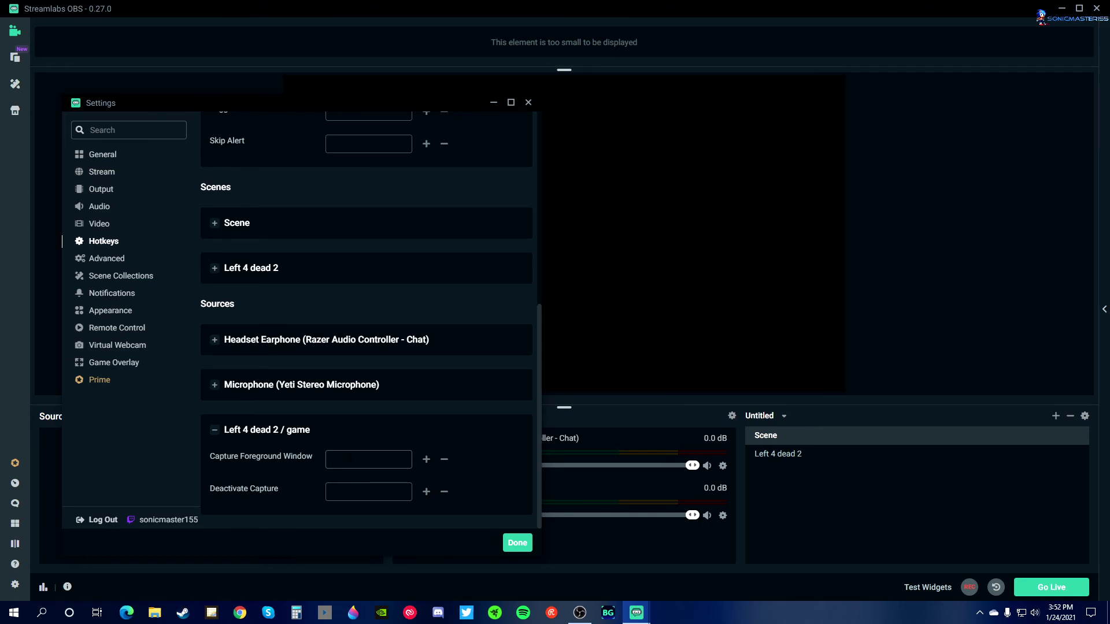
Step: Assign P as the Switch to scene hotkey for Left 4 dead 2 and 0 for Scene, and save the settings
{"action": "left_click", "coordinate": [349, 456]}
{"action": "left_click", "coordinate": [445, 461]}
{"action": "left_click", "coordinate": [243, 432]}
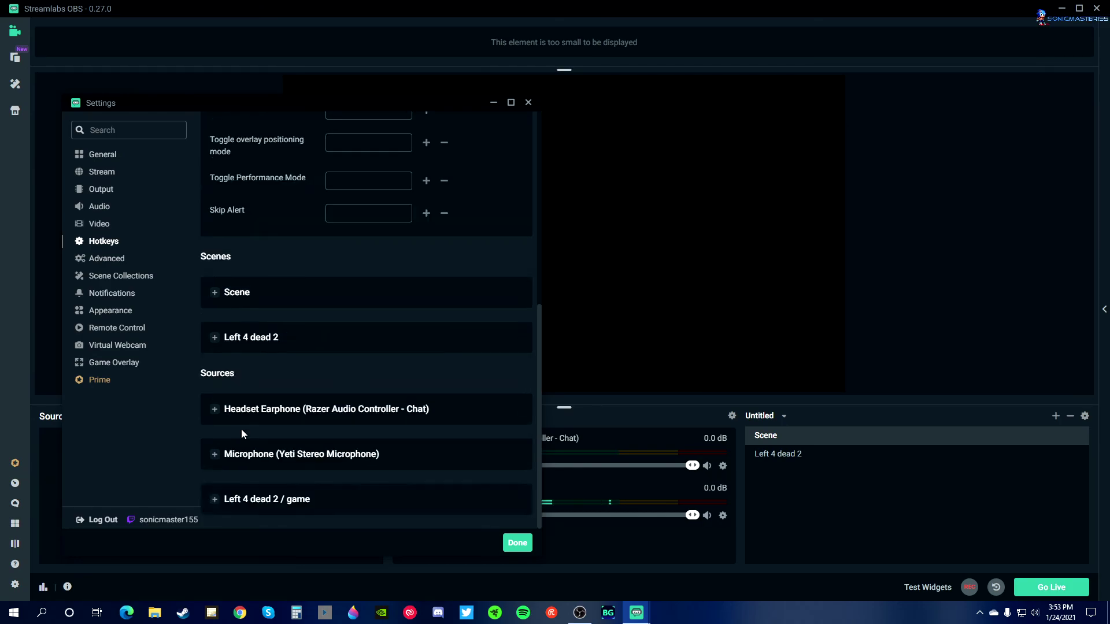
{"action": "left_click", "coordinate": [249, 340]}
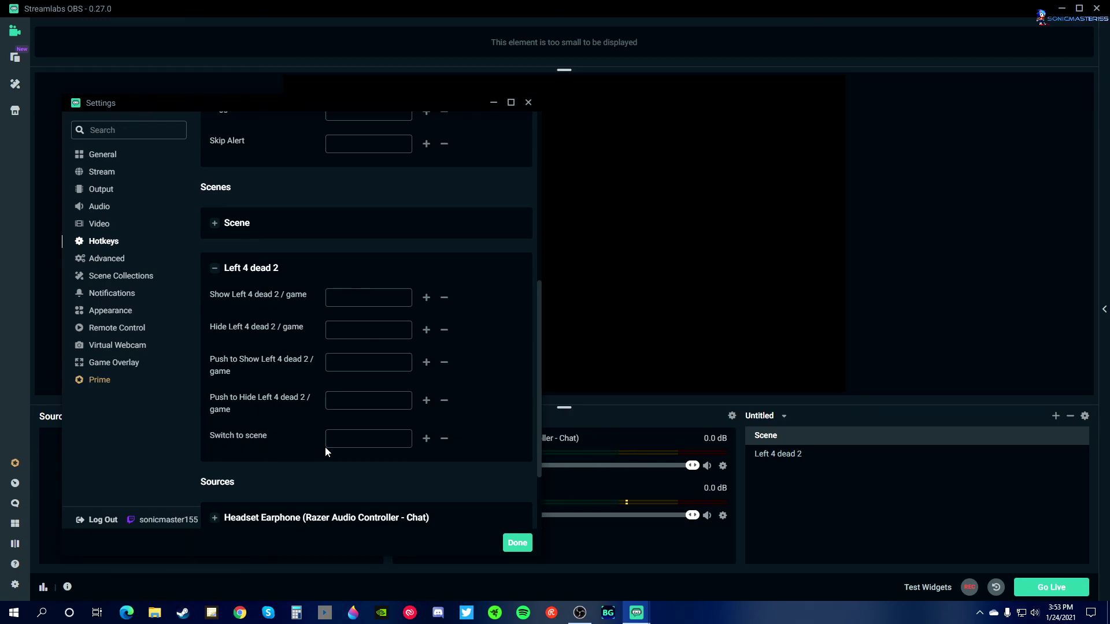
{"action": "key", "text": "p"}
{"action": "left_click", "coordinate": [243, 230]}
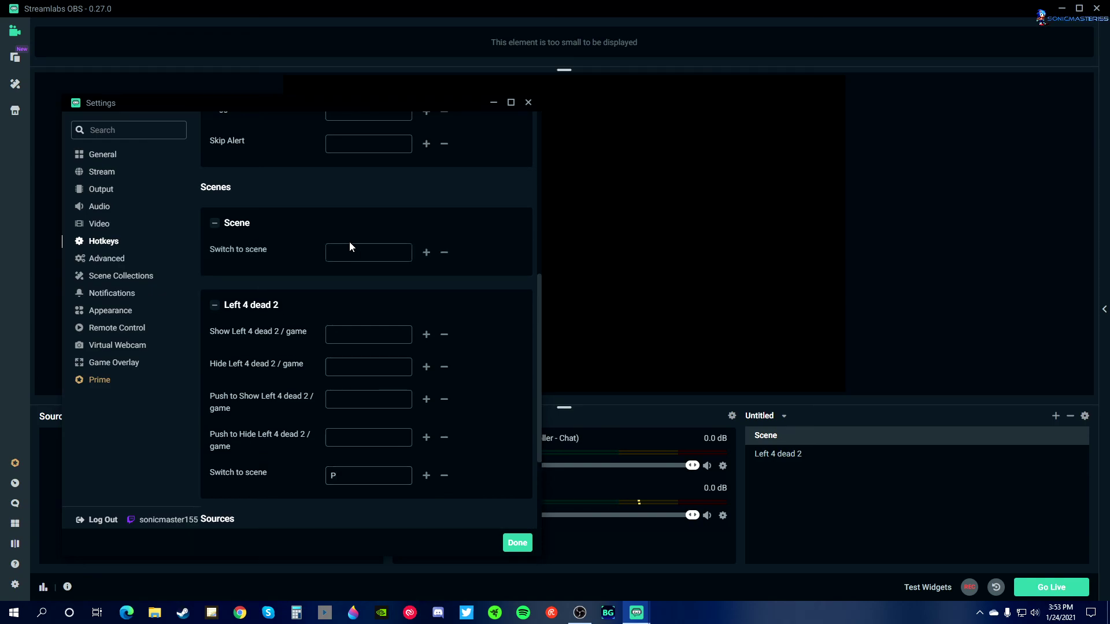
{"action": "key", "text": "0"}
{"action": "left_click", "coordinate": [519, 546]}
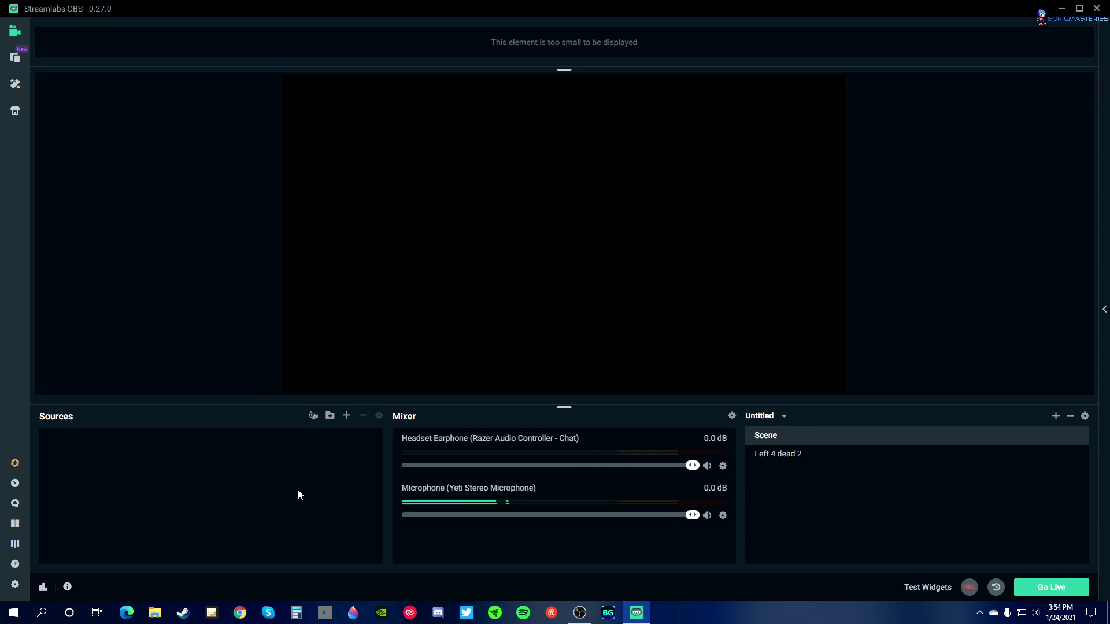
Step: Reopen the hotkey settings, clear the Switch to scene hotkeys of Left 4 dead 2 and Scene, and save
{"action": "left_click", "coordinate": [10, 589]}
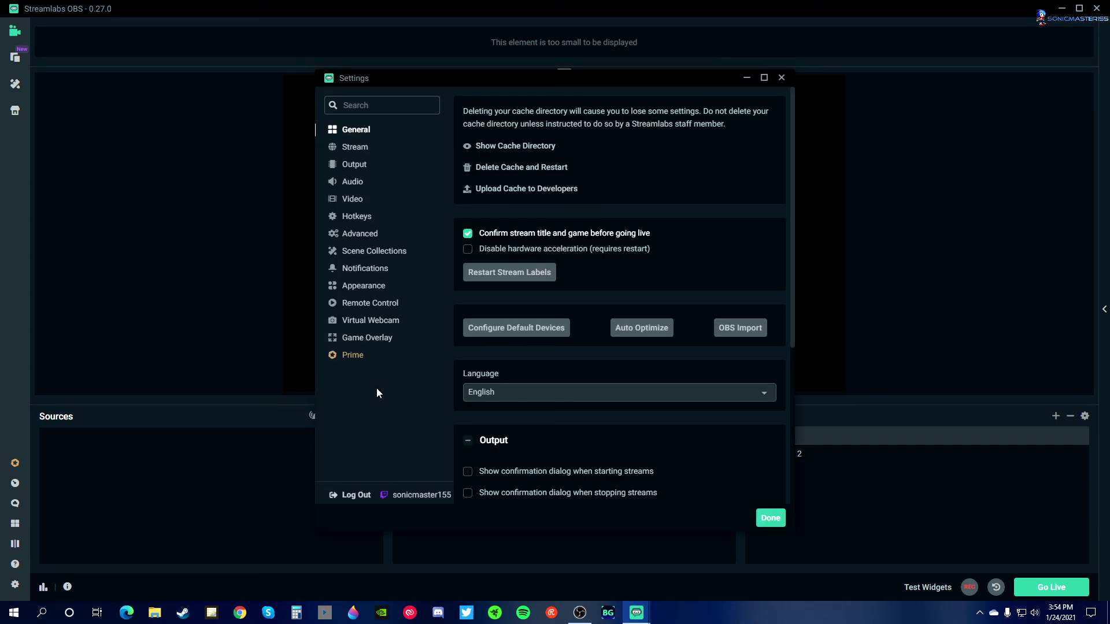
{"action": "left_click", "coordinate": [357, 217]}
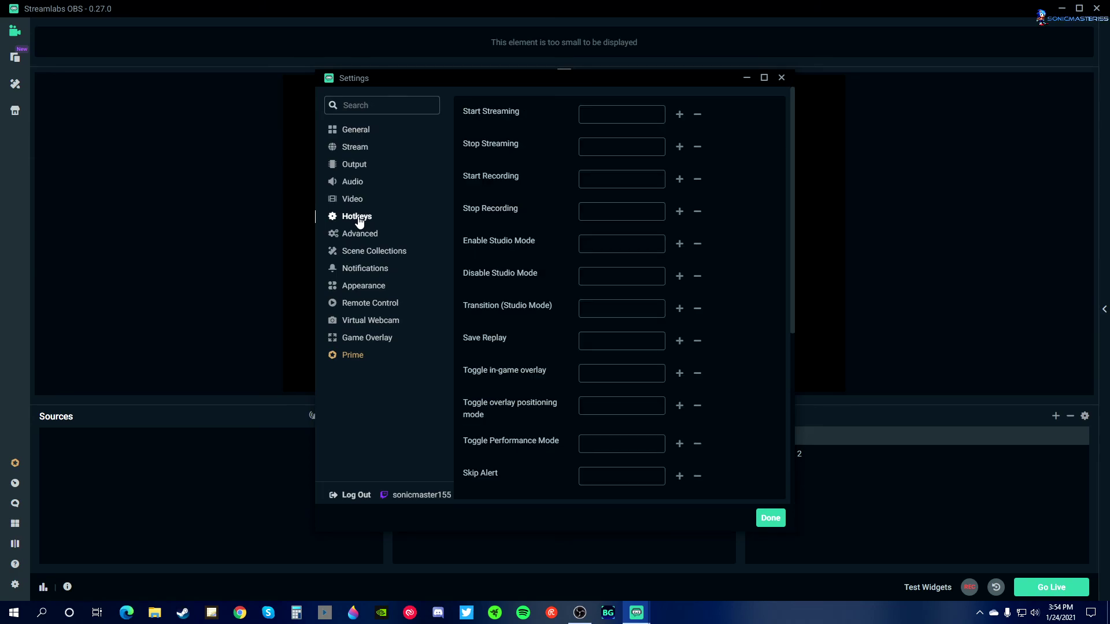
{"action": "scroll", "coordinate": [522, 323], "scroll_direction": "down", "scroll_amount": 1}
{"action": "scroll", "coordinate": [523, 320], "scroll_direction": "down", "scroll_amount": 4}
{"action": "left_click", "coordinate": [509, 313]}
{"action": "scroll", "coordinate": [509, 312], "scroll_direction": "down", "scroll_amount": 3}
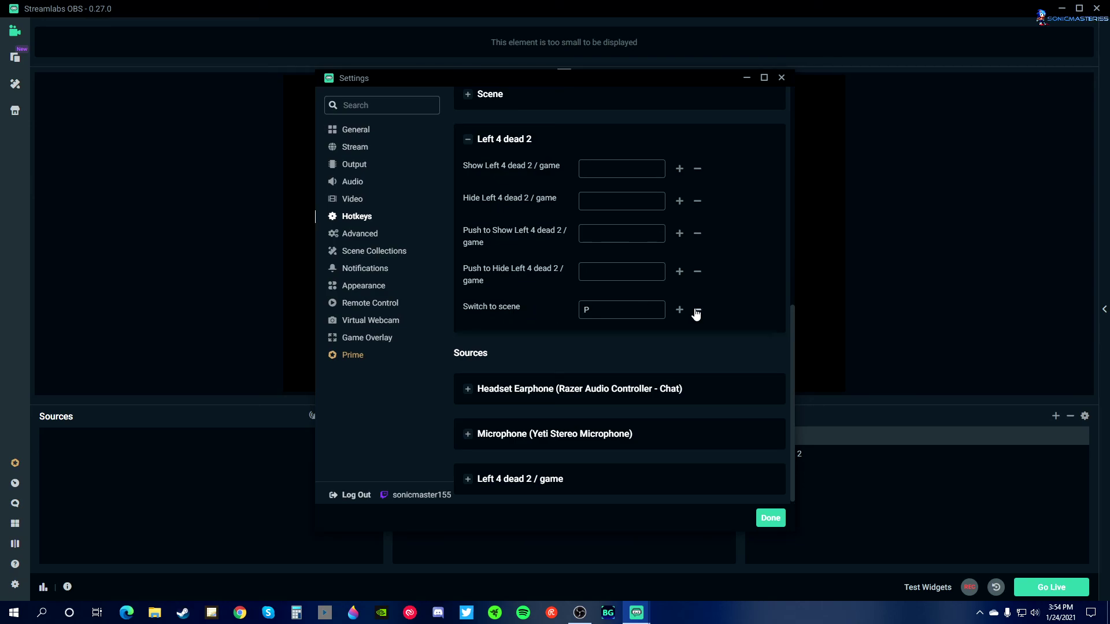
{"action": "scroll", "coordinate": [545, 327], "scroll_direction": "up", "scroll_amount": 2}
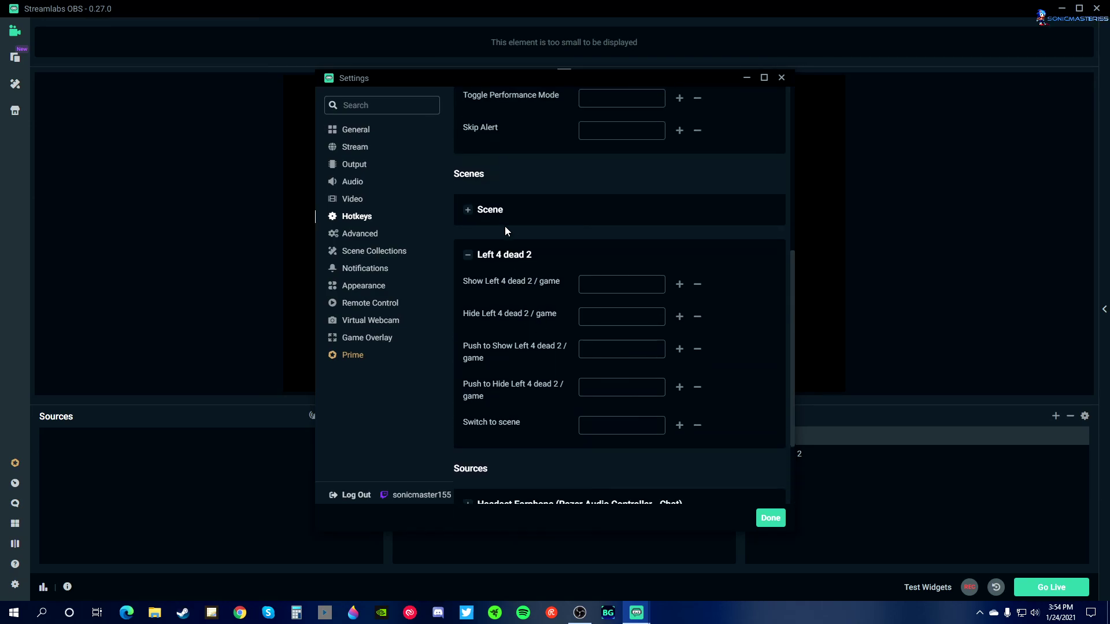
{"action": "left_click", "coordinate": [502, 210]}
{"action": "left_click", "coordinate": [697, 239]}
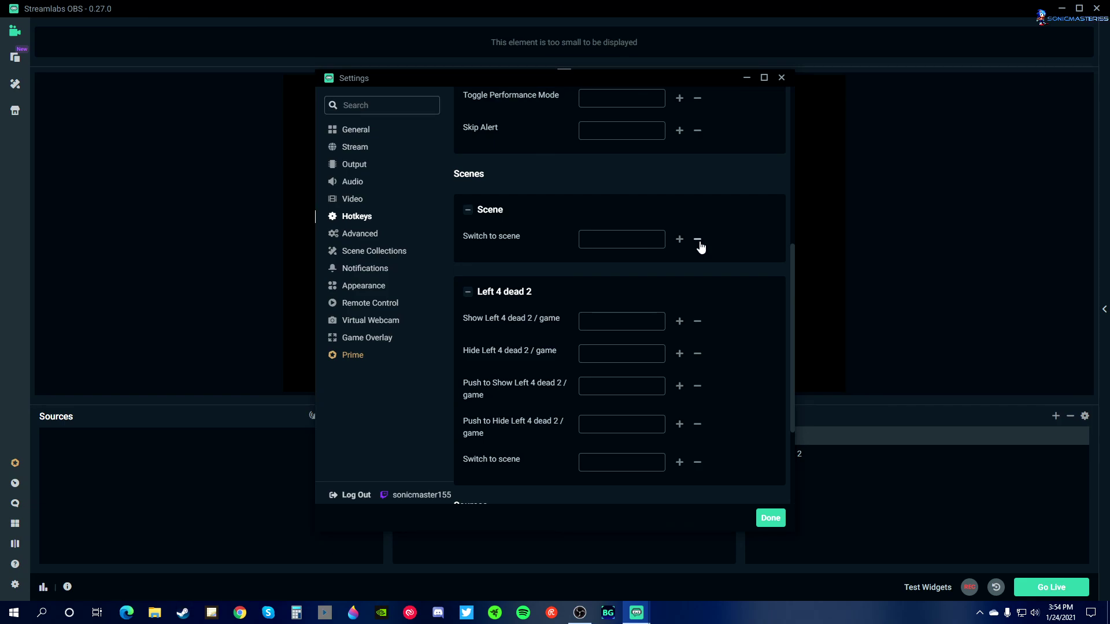
{"action": "left_click", "coordinate": [764, 519]}
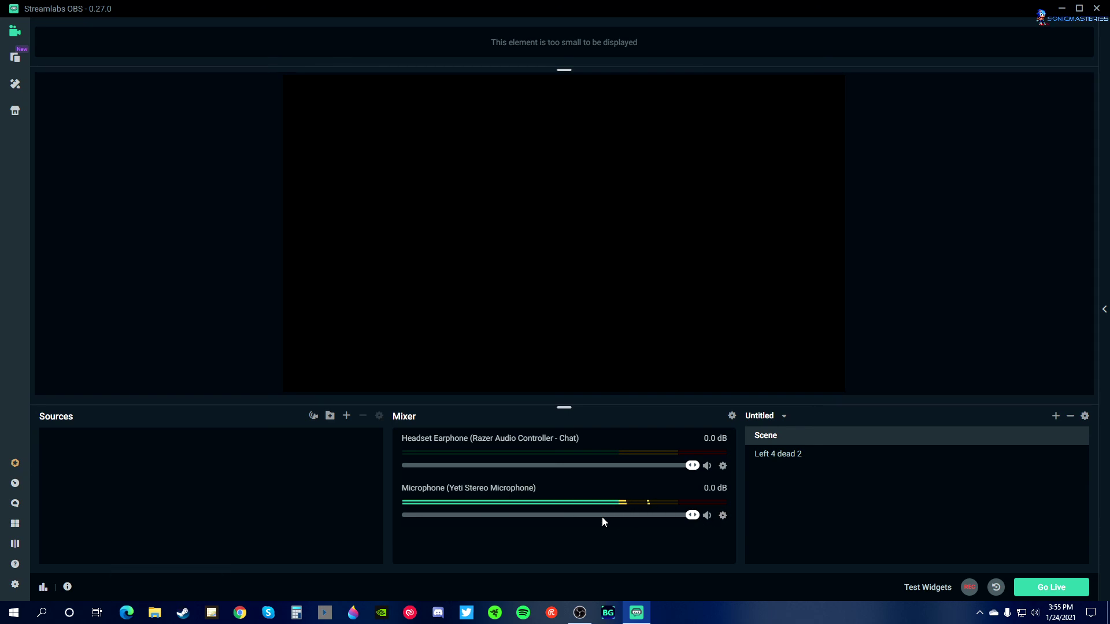
Step: Open the advanced audio settings and set the microphone's audio monitoring to Monitor and Output
{"action": "left_click", "coordinate": [722, 516]}
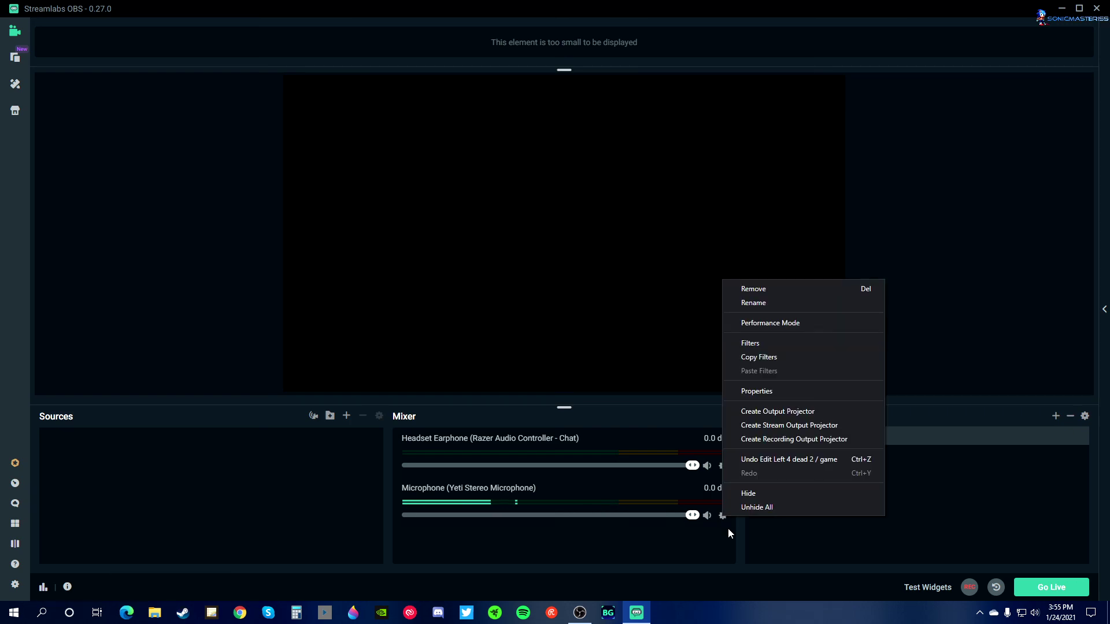
{"action": "left_click", "coordinate": [736, 548]}
{"action": "left_click", "coordinate": [732, 417]}
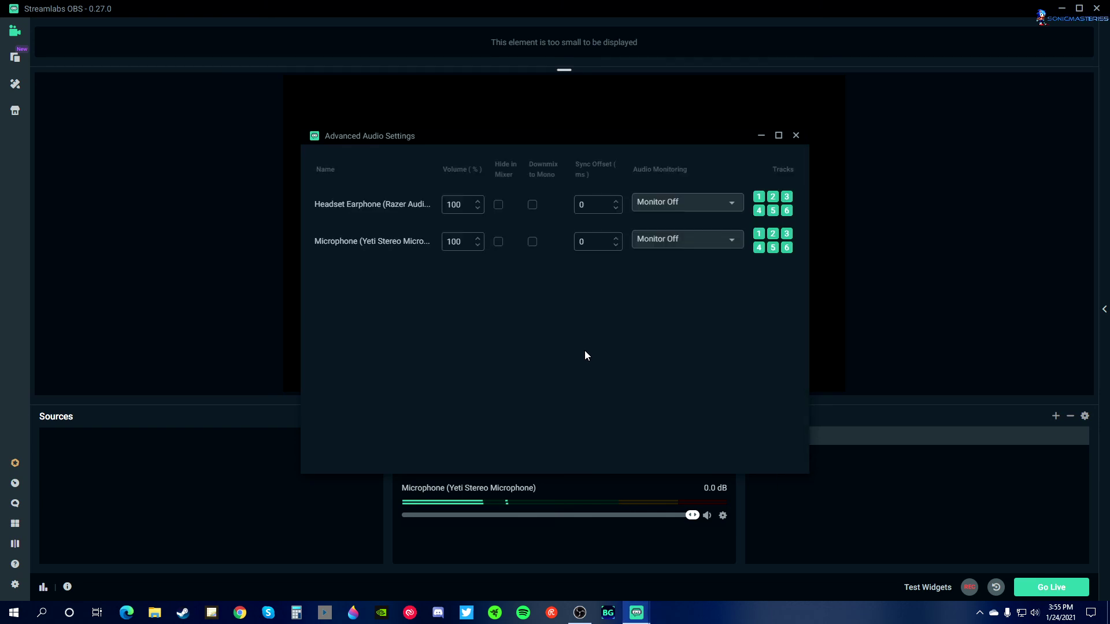
{"action": "left_click_drag", "start_coordinate": [567, 136], "coordinate": [552, 44]}
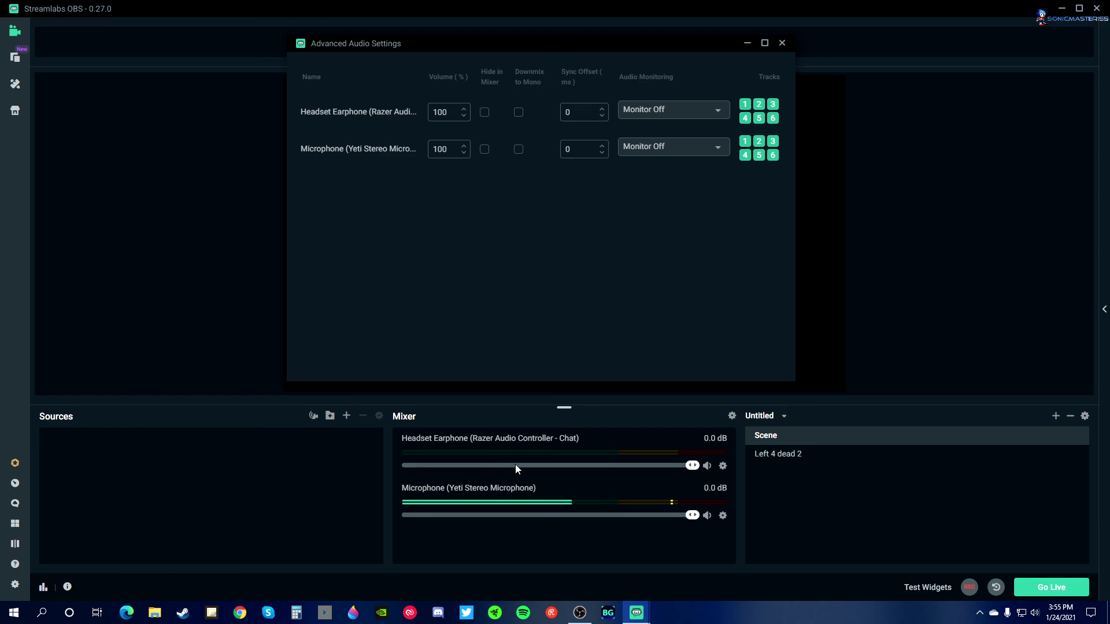
{"action": "left_click", "coordinate": [675, 146]}
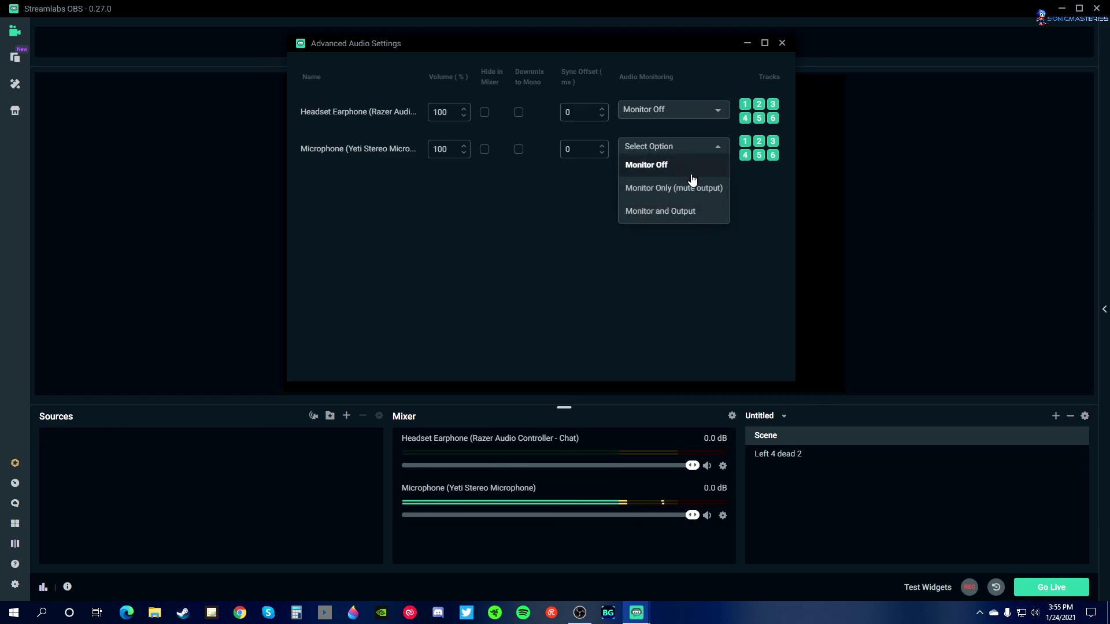
{"action": "left_click", "coordinate": [690, 212]}
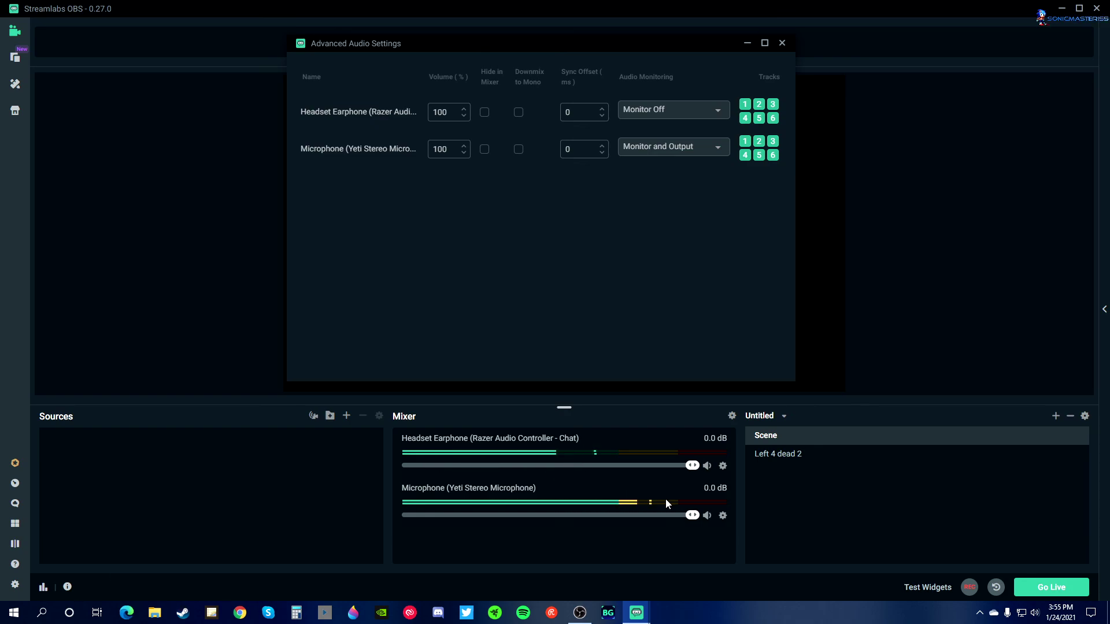
Step: Lower the microphone's mixer volume to about -7.2 dB and set its audio monitoring to Monitor Off
{"action": "left_click_drag", "start_coordinate": [691, 517], "coordinate": [632, 522]}
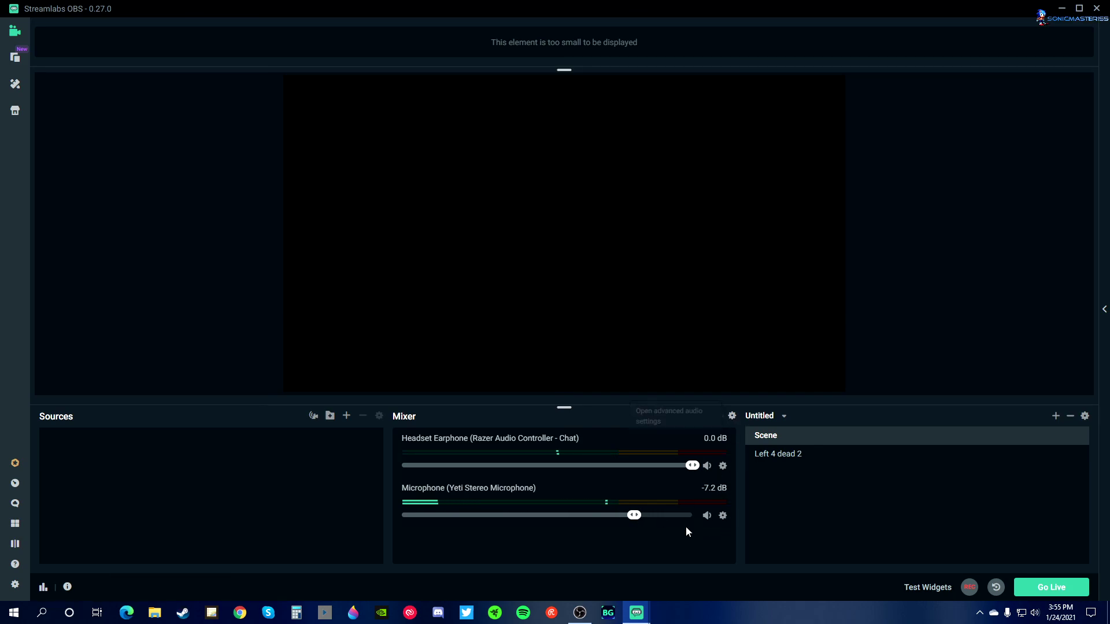
{"action": "mouse_move", "coordinate": [656, 602]}
{"action": "left_click", "coordinate": [691, 566]}
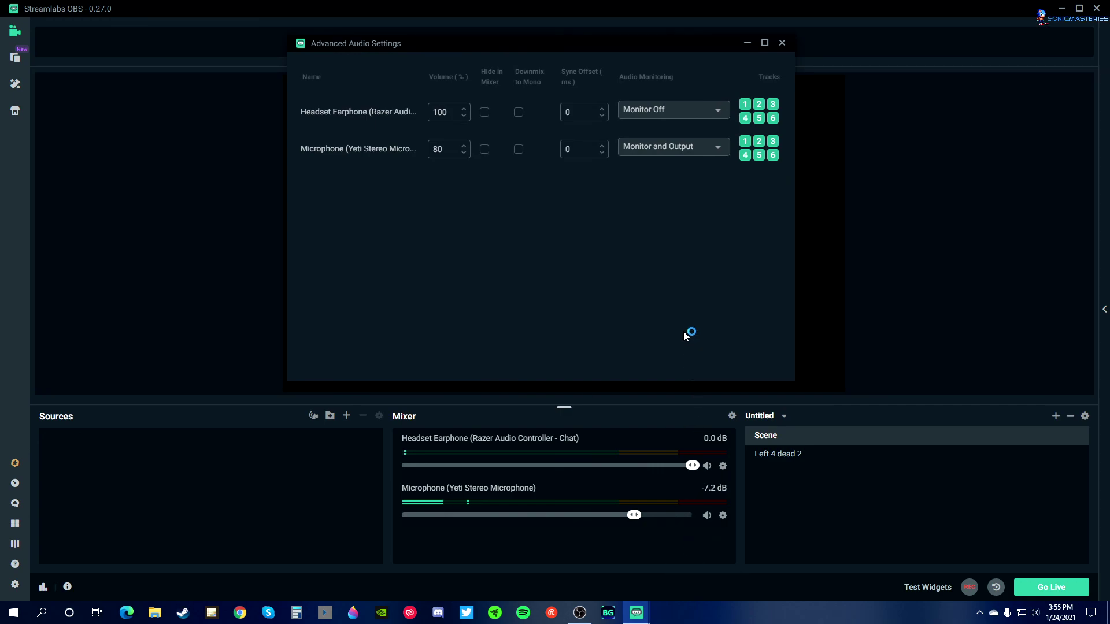
{"action": "left_click", "coordinate": [655, 151]}
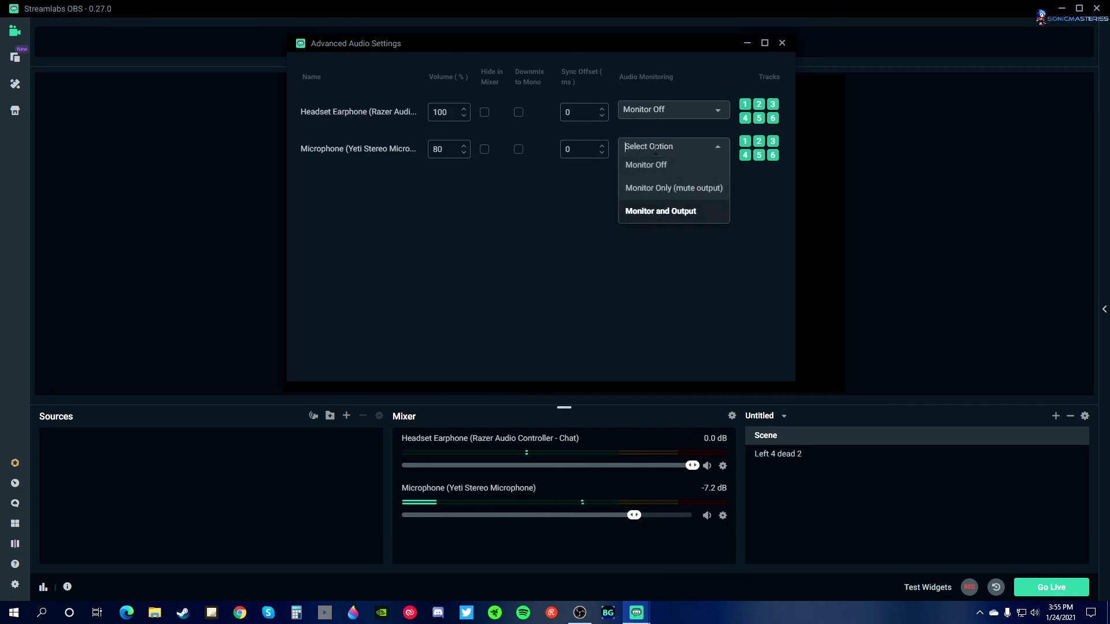
{"action": "left_click", "coordinate": [651, 165]}
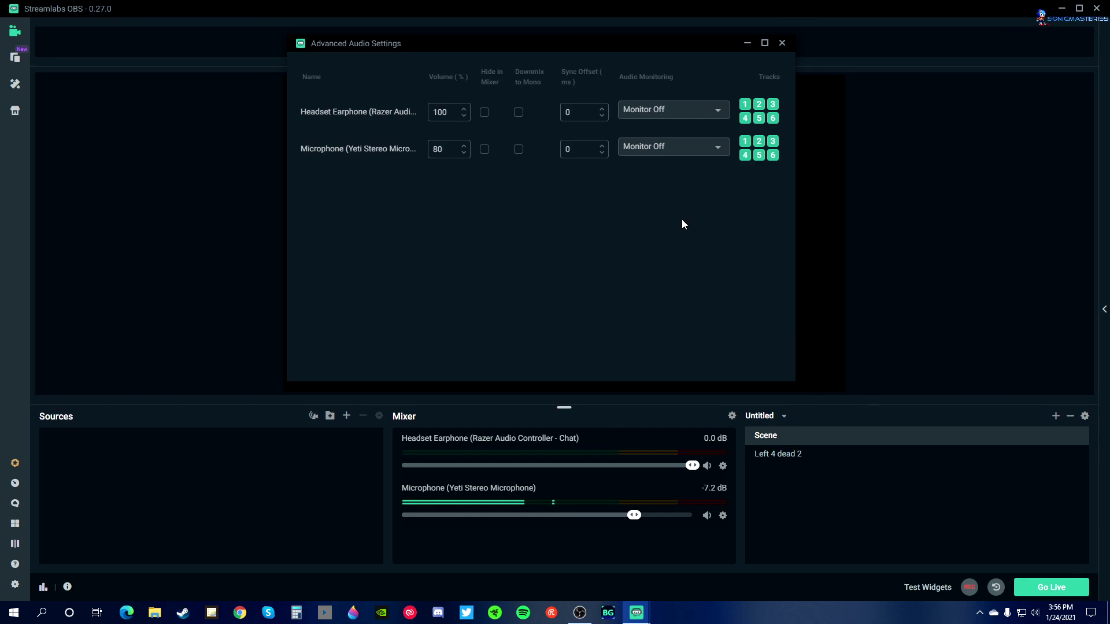
{"action": "left_click", "coordinate": [781, 43]}
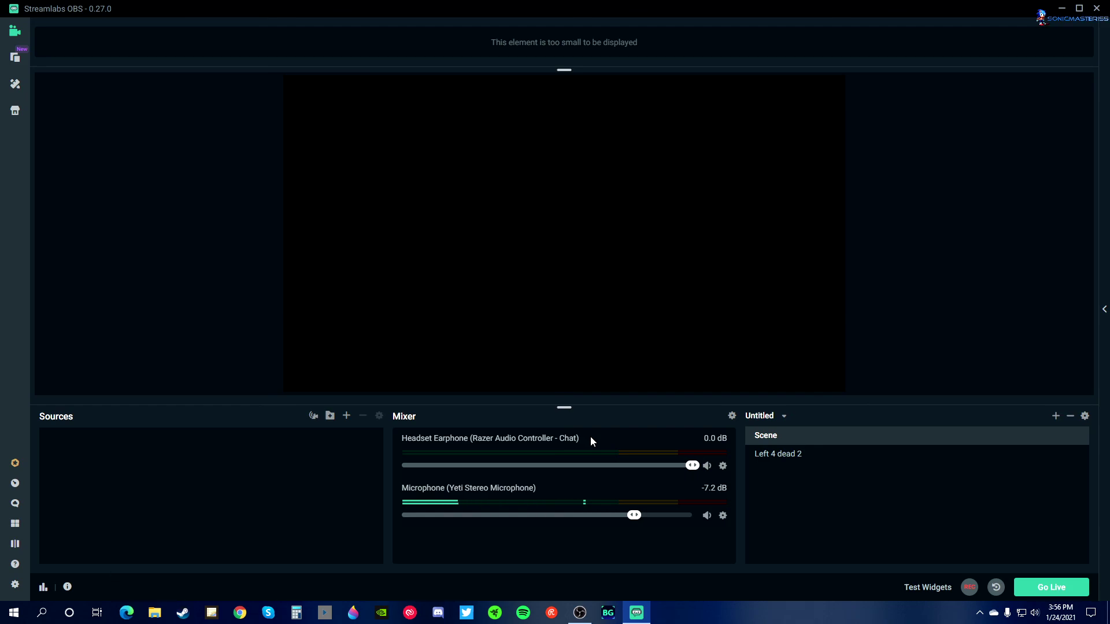
Step: Open the performance metrics and add the dropped frames, bitrate, FPS and CPU stats to the footer
{"action": "left_click", "coordinate": [43, 587]}
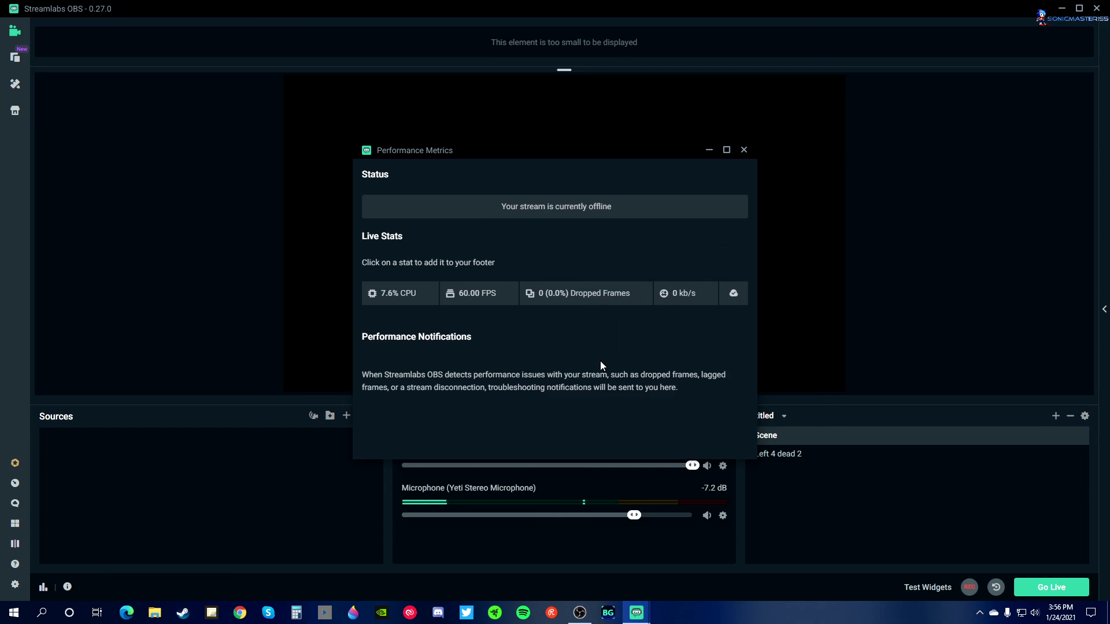
{"action": "left_click", "coordinate": [578, 301]}
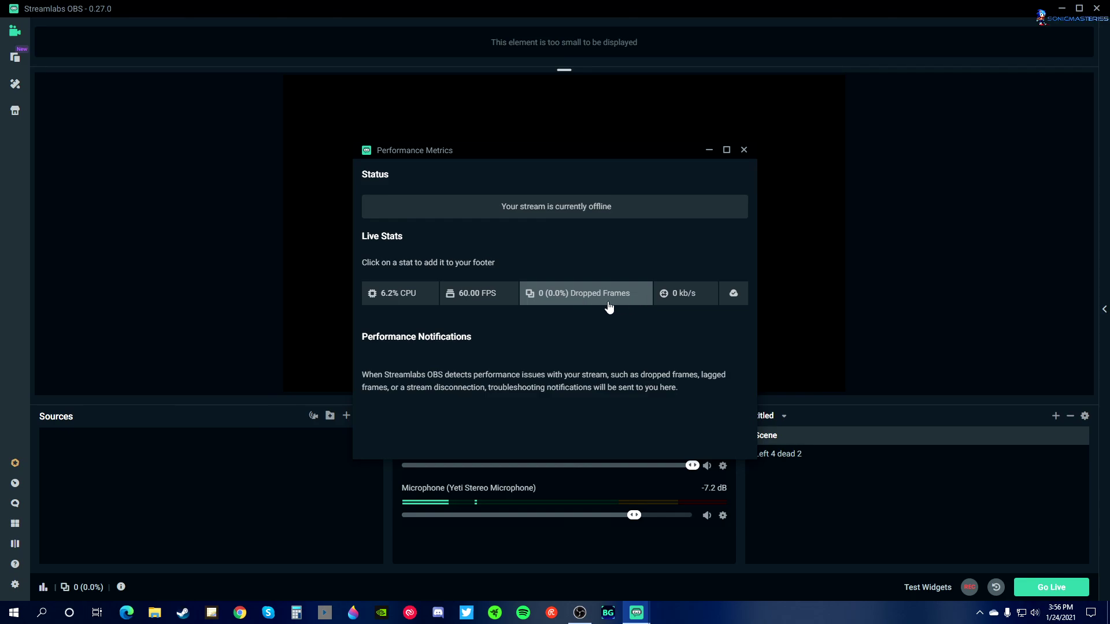
{"action": "left_click", "coordinate": [698, 291]}
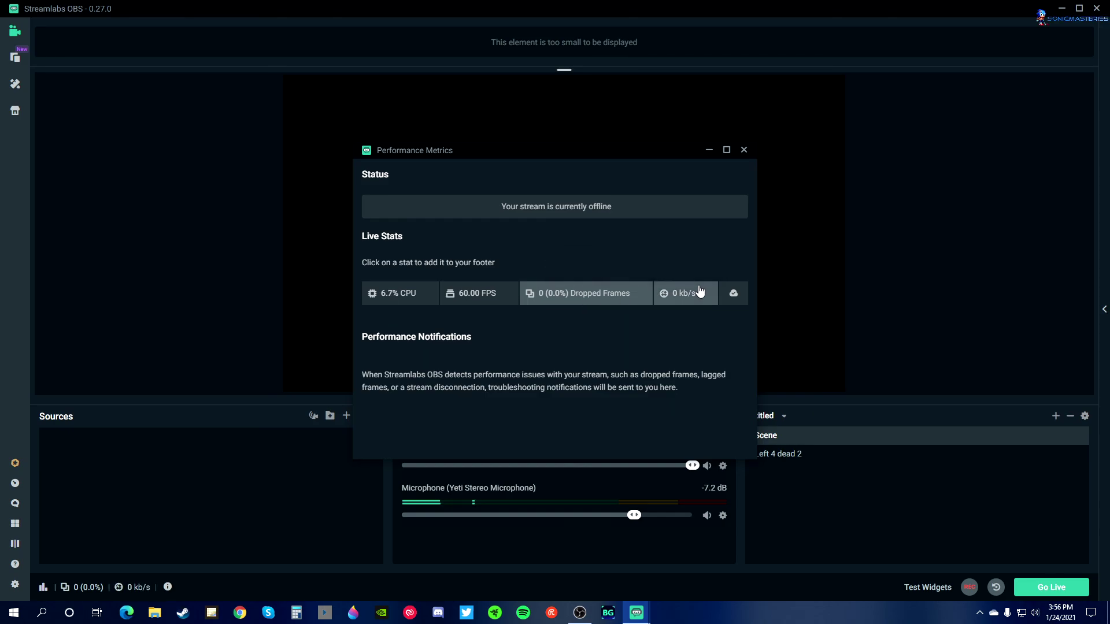
{"action": "left_click", "coordinate": [477, 295]}
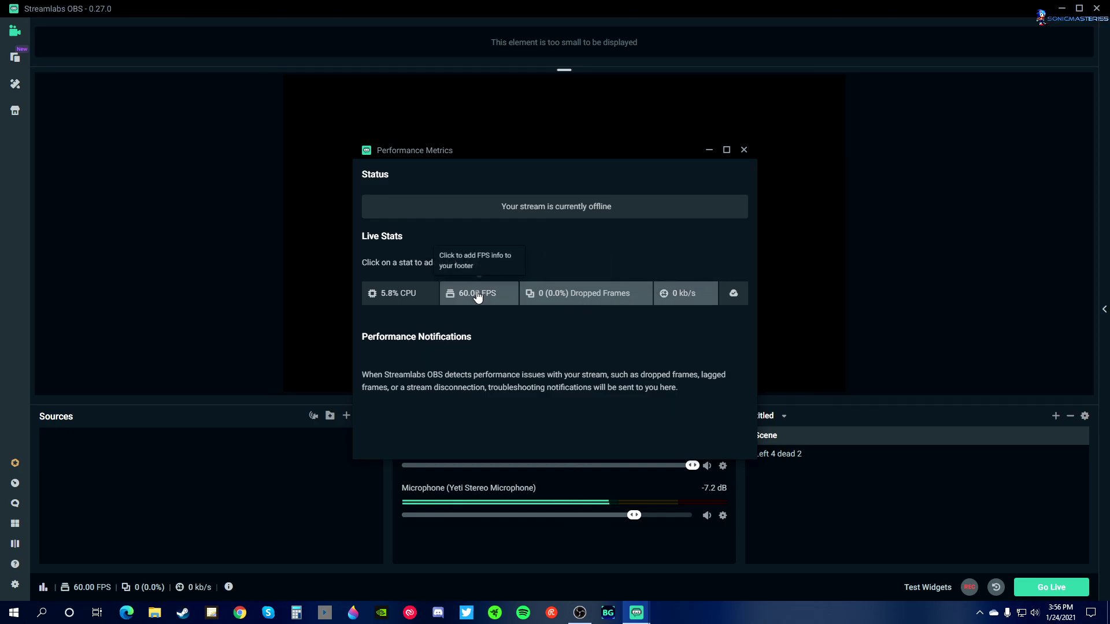
{"action": "left_click", "coordinate": [422, 297]}
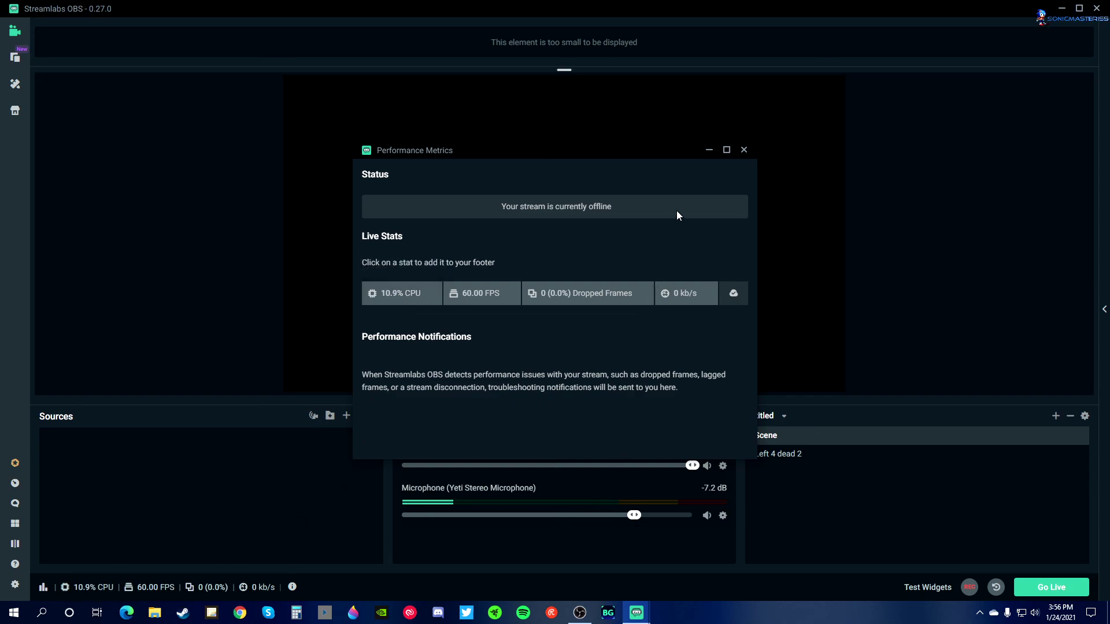
{"action": "left_click", "coordinate": [743, 150]}
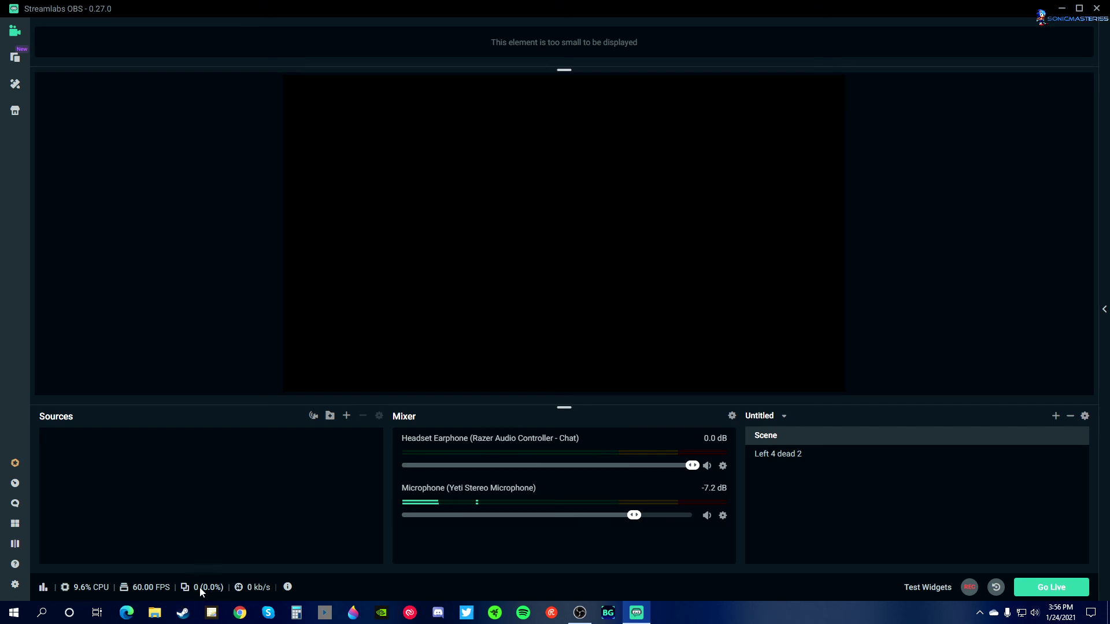